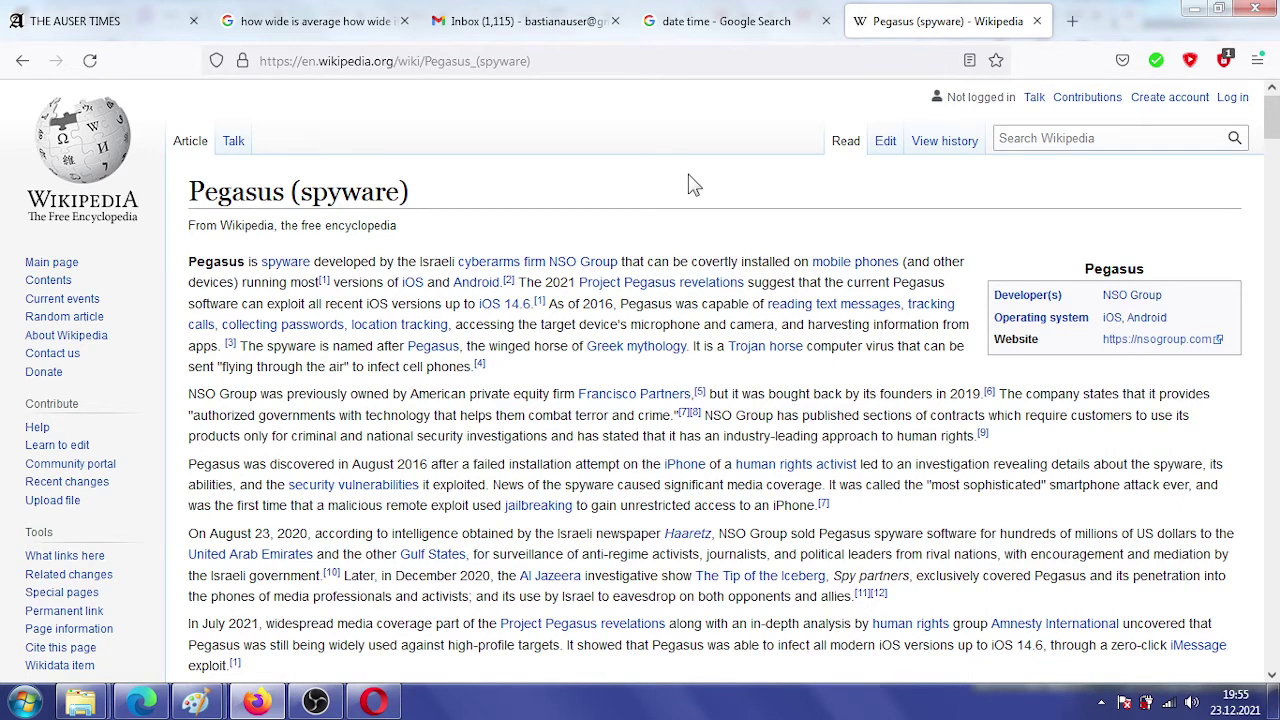
- Switch to Microsoft Edge, restore its window to a smaller size and try loading the Google and "slovenski of 500 do..." bookmarks
click(163, 705)
click(972, 26)
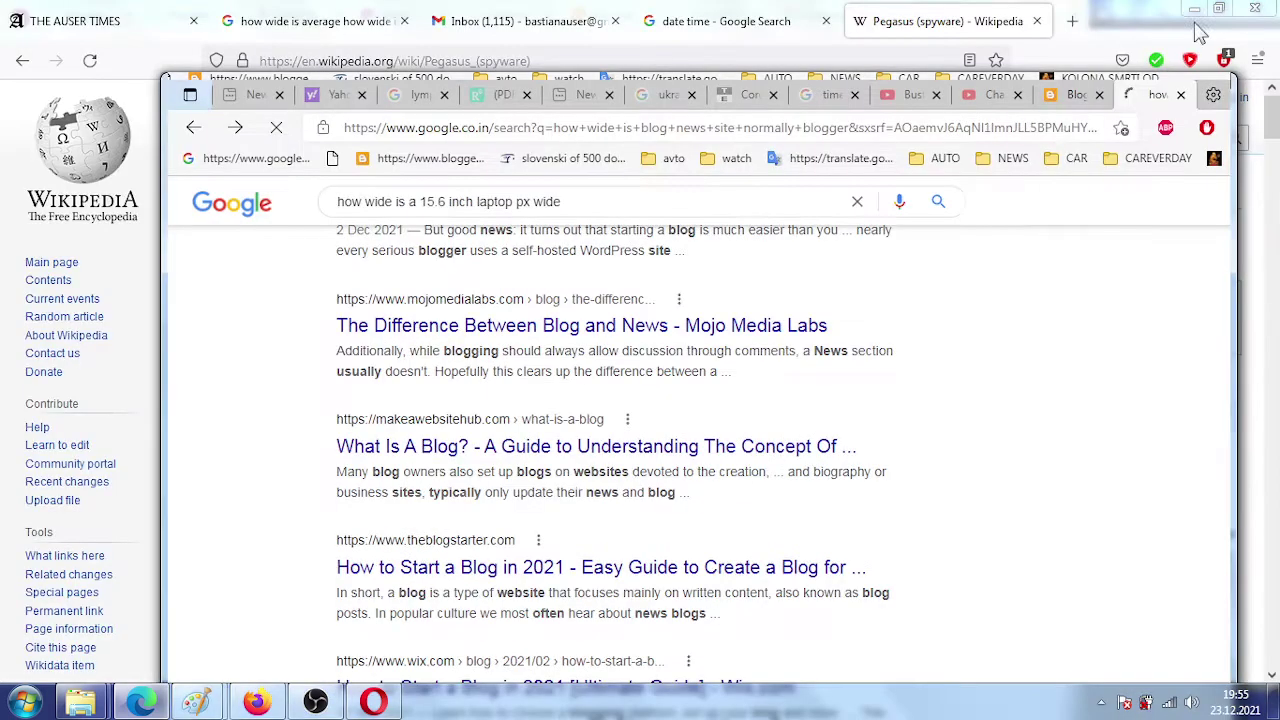
click(1219, 9)
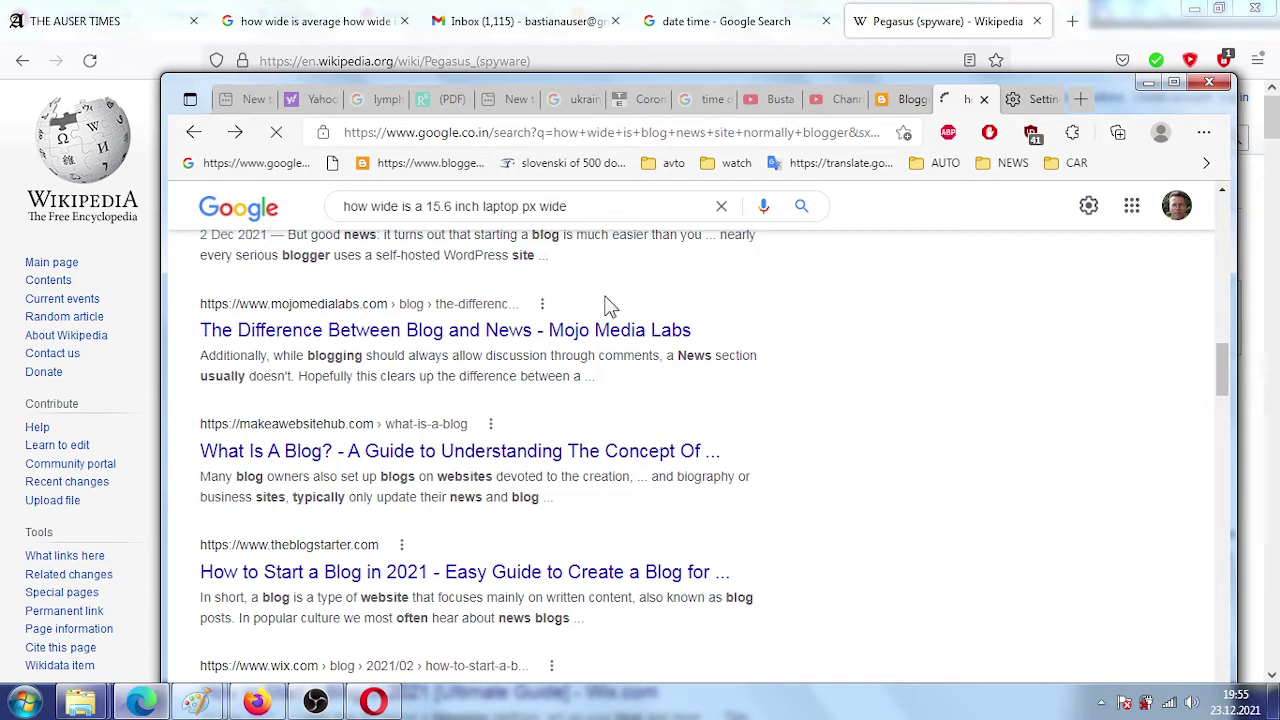
click(250, 162)
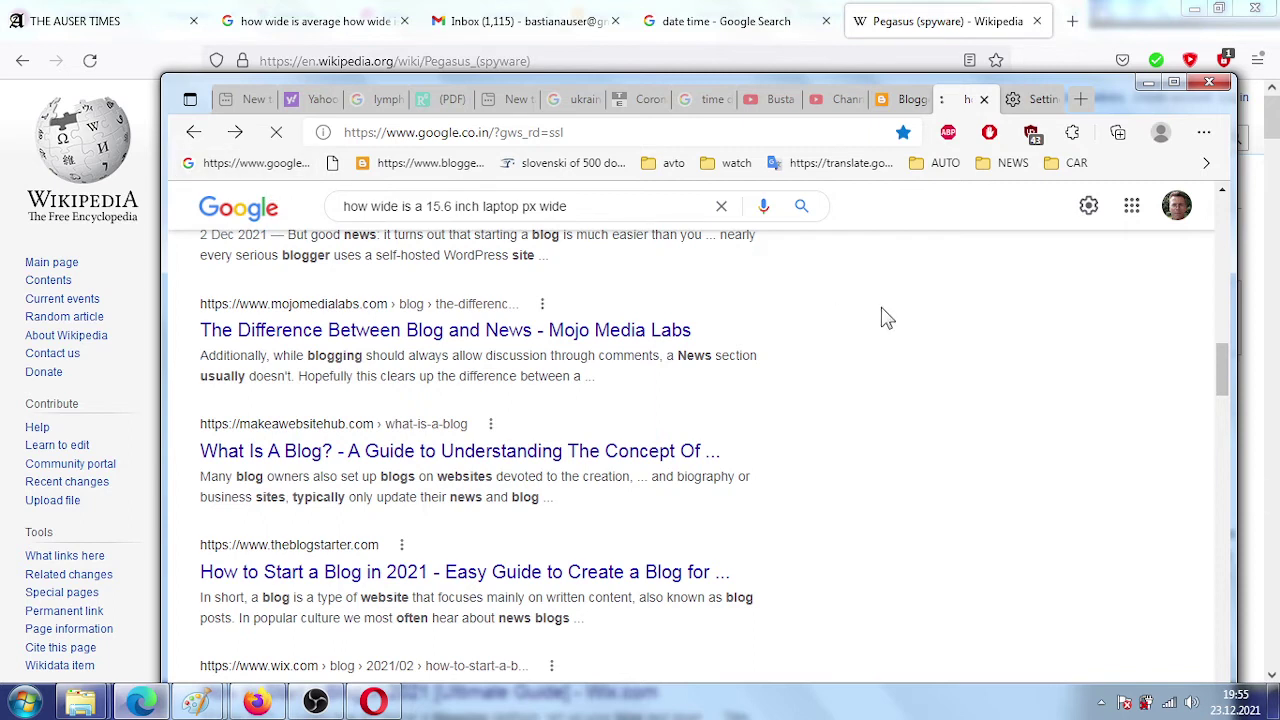
click(568, 163)
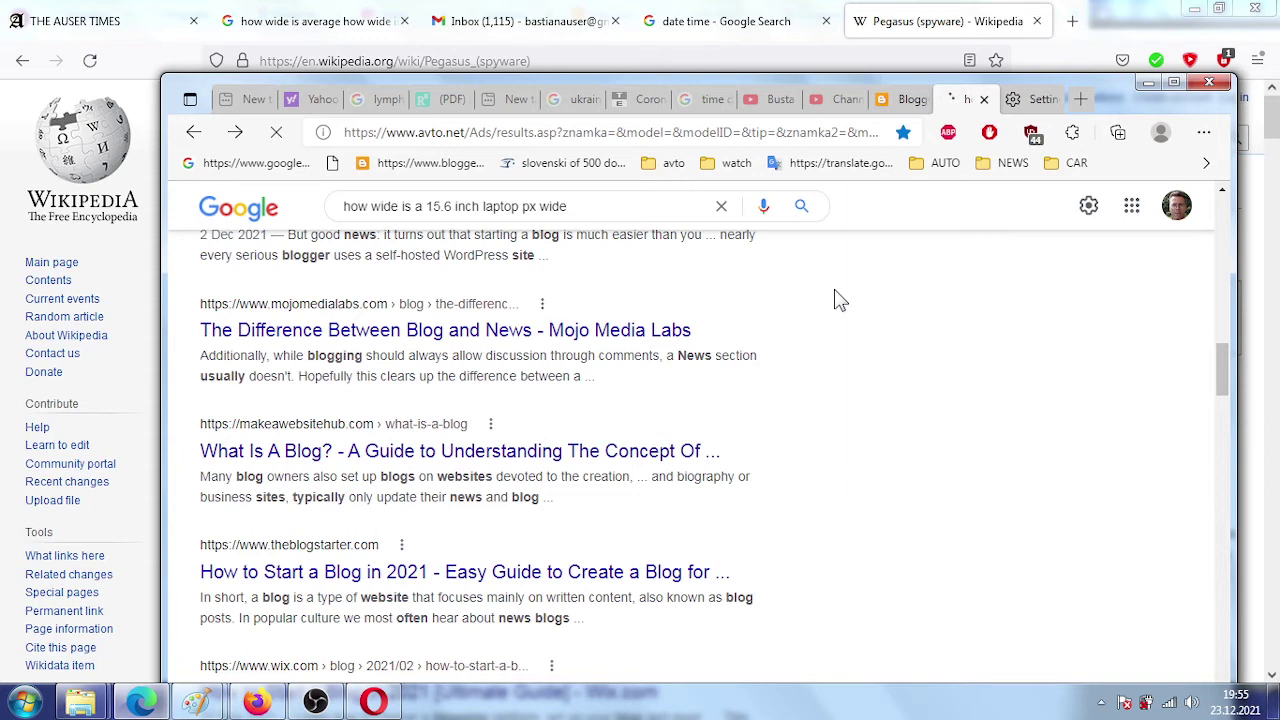
right_click(568, 702)
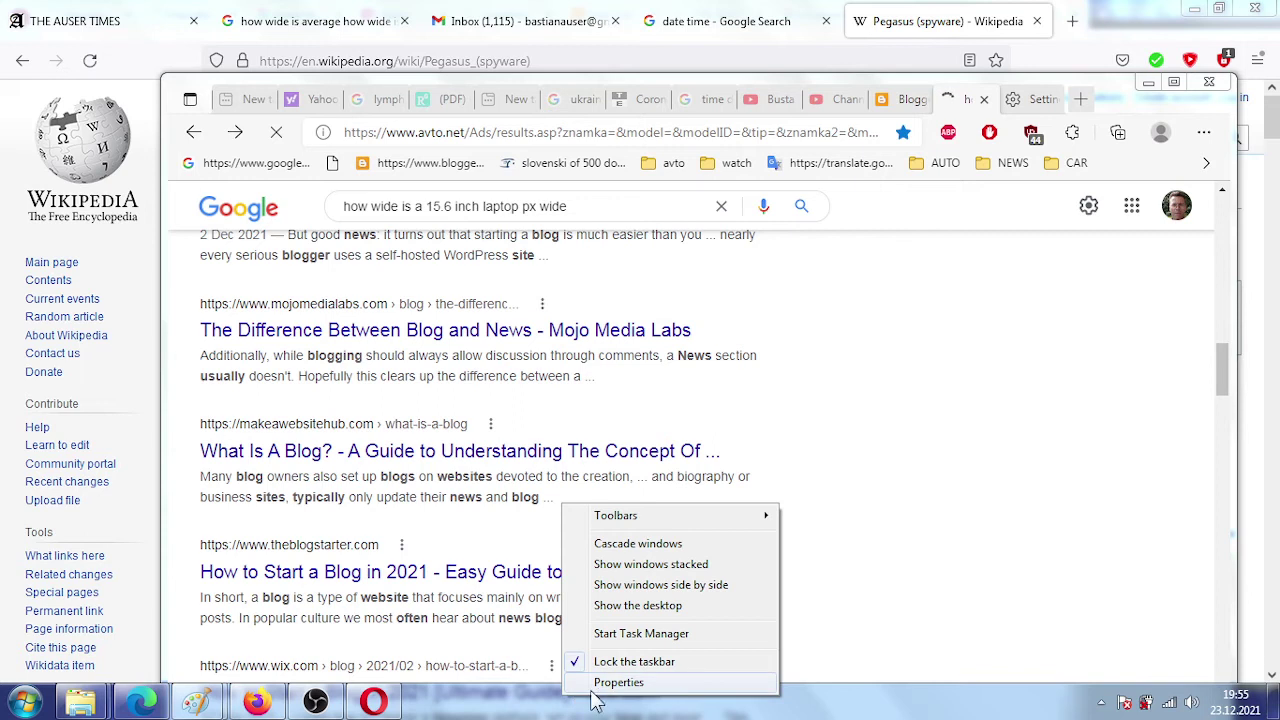
click(618, 684)
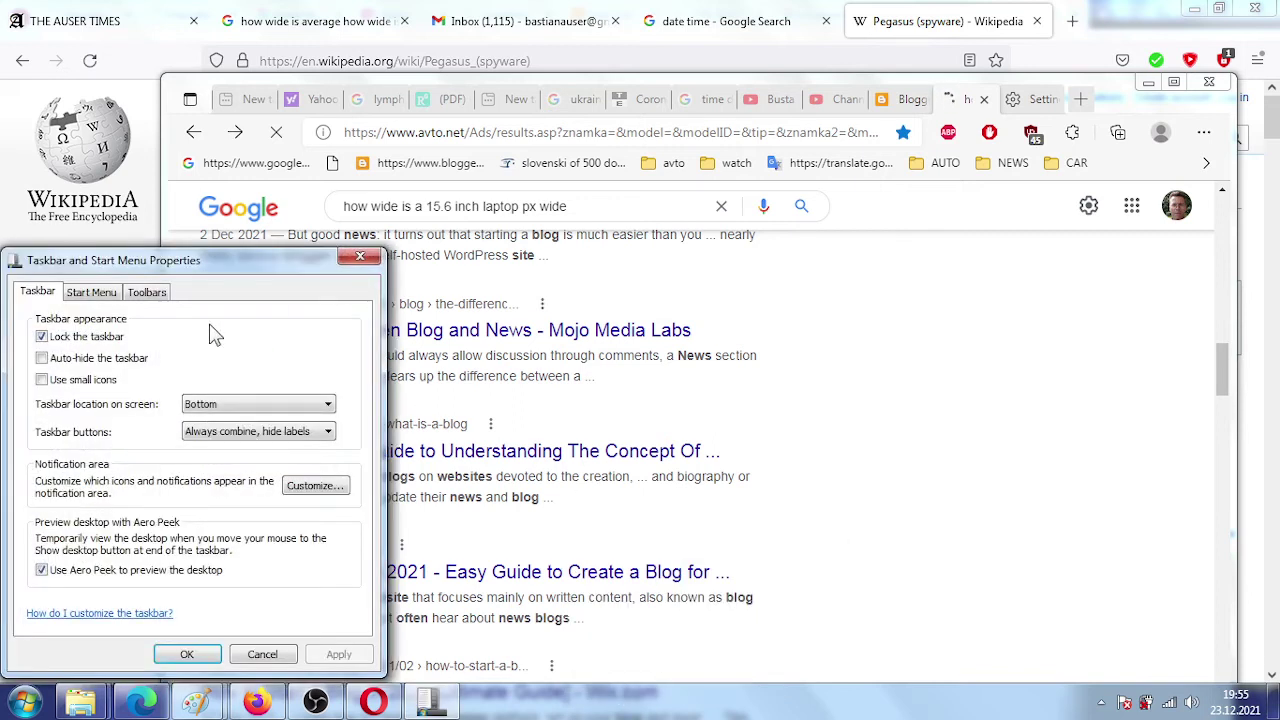
click(361, 258)
- Start Windows Task Manager and show the processes from all users in its maximized window
right_click(666, 703)
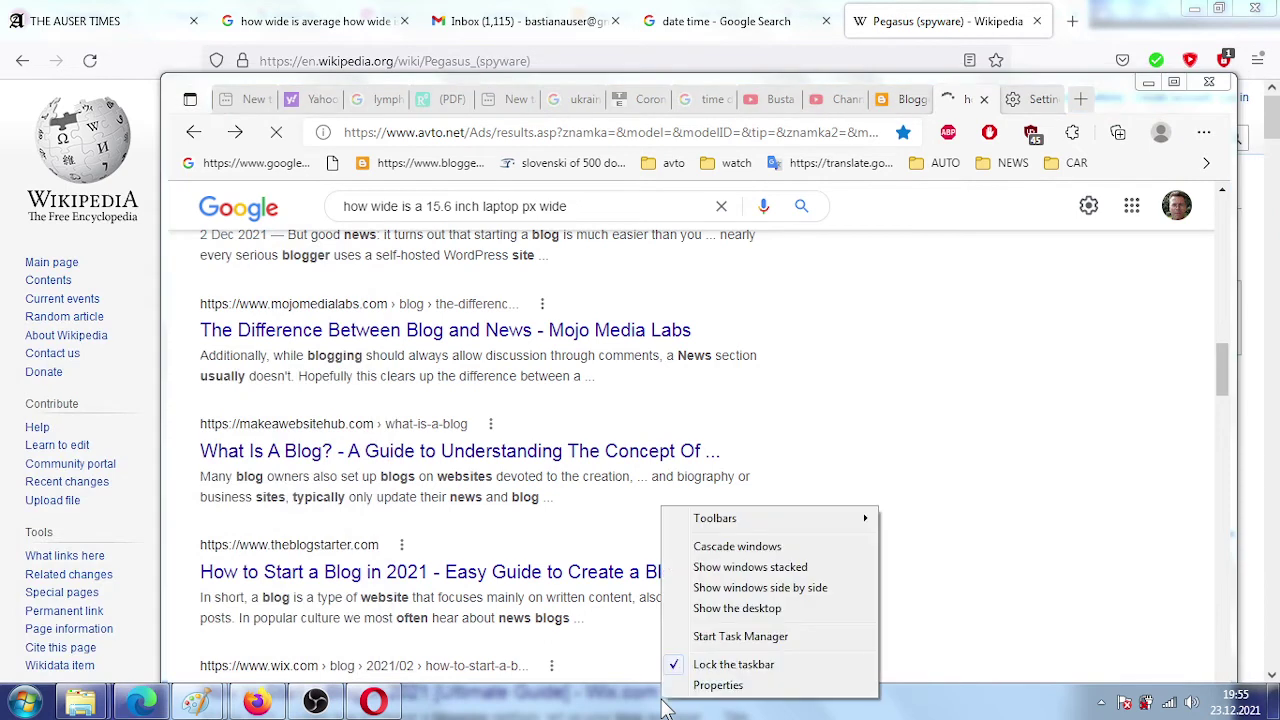
click(752, 636)
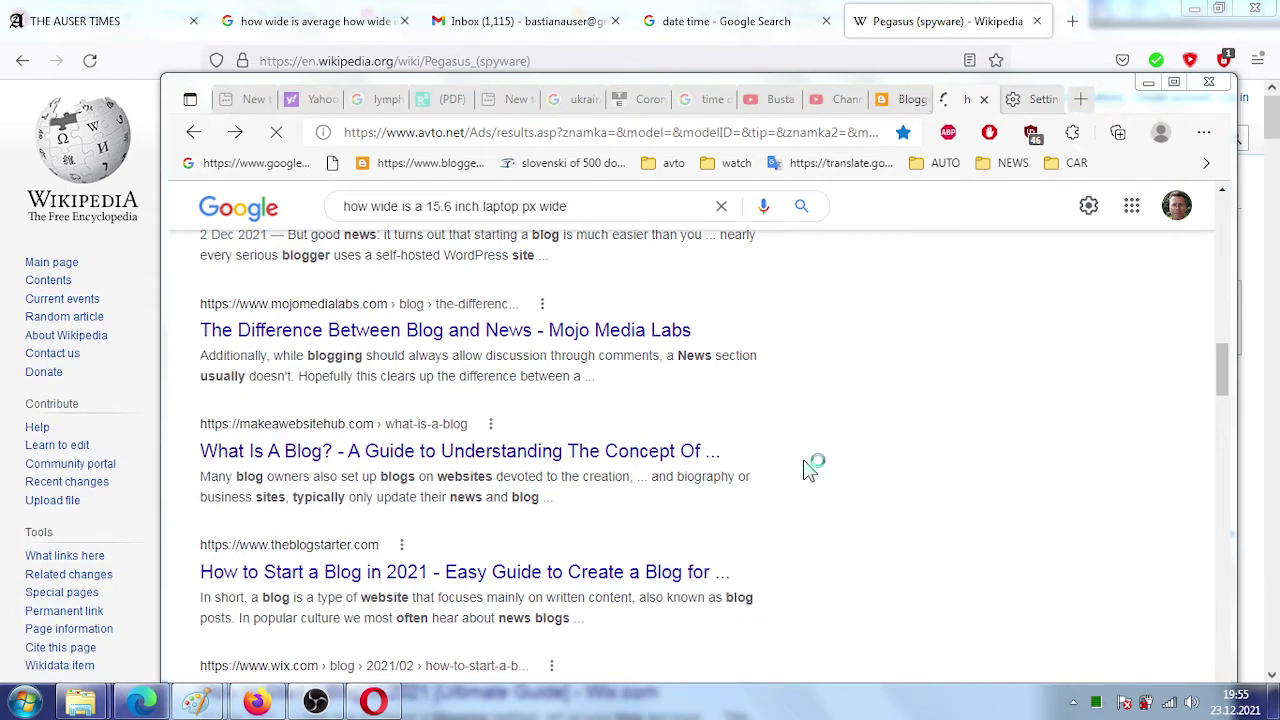
click(331, 19)
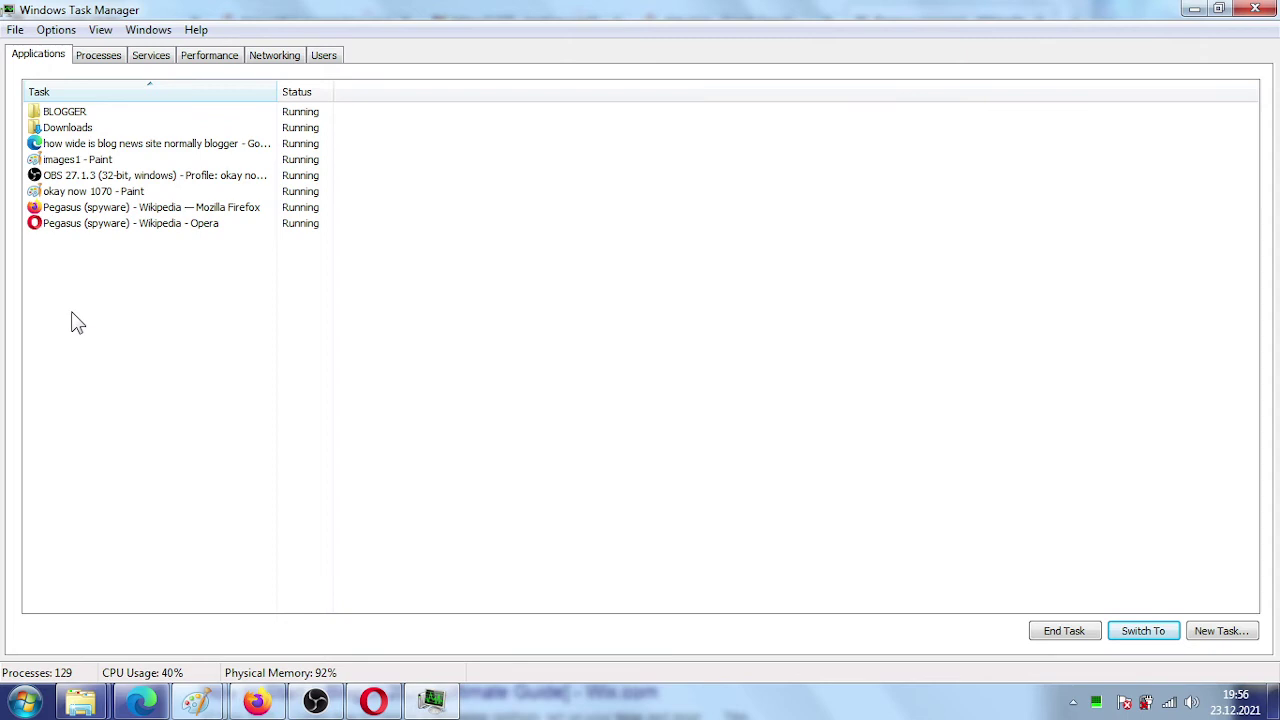
click(99, 56)
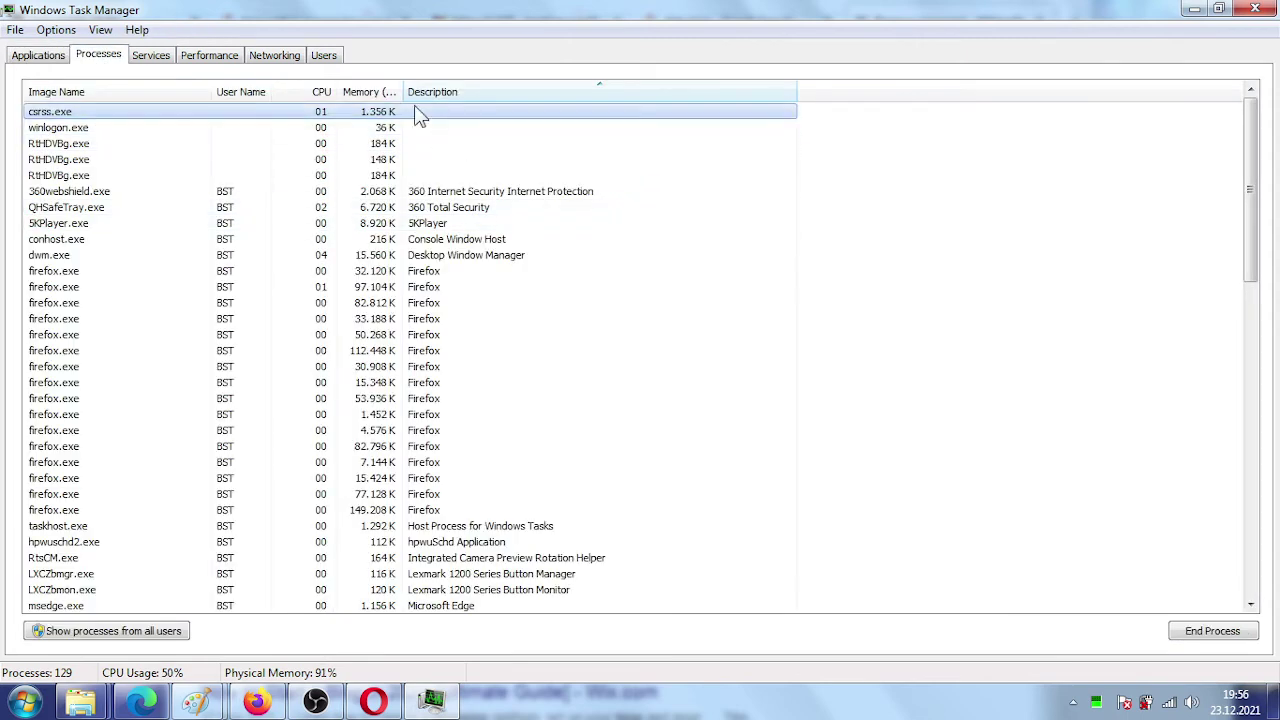
click(113, 634)
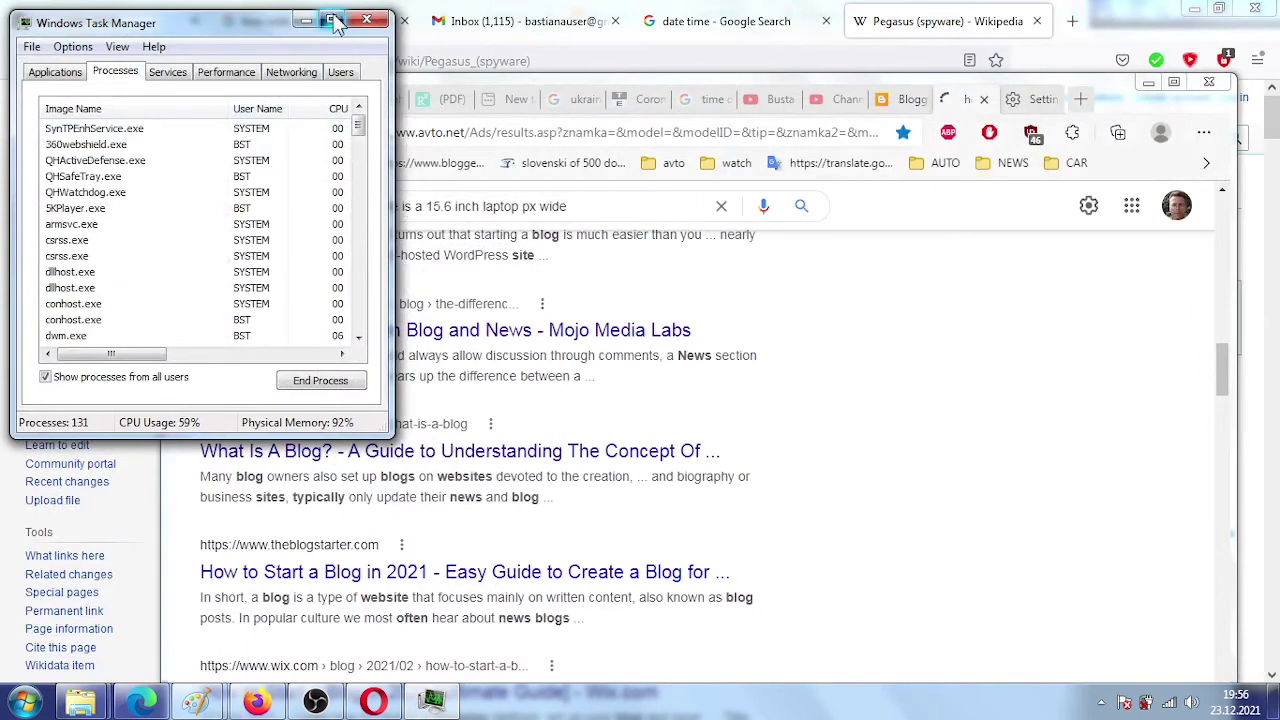
click(331, 20)
- Examine the networking, performance, users, services and process information in Task Manager
click(280, 56)
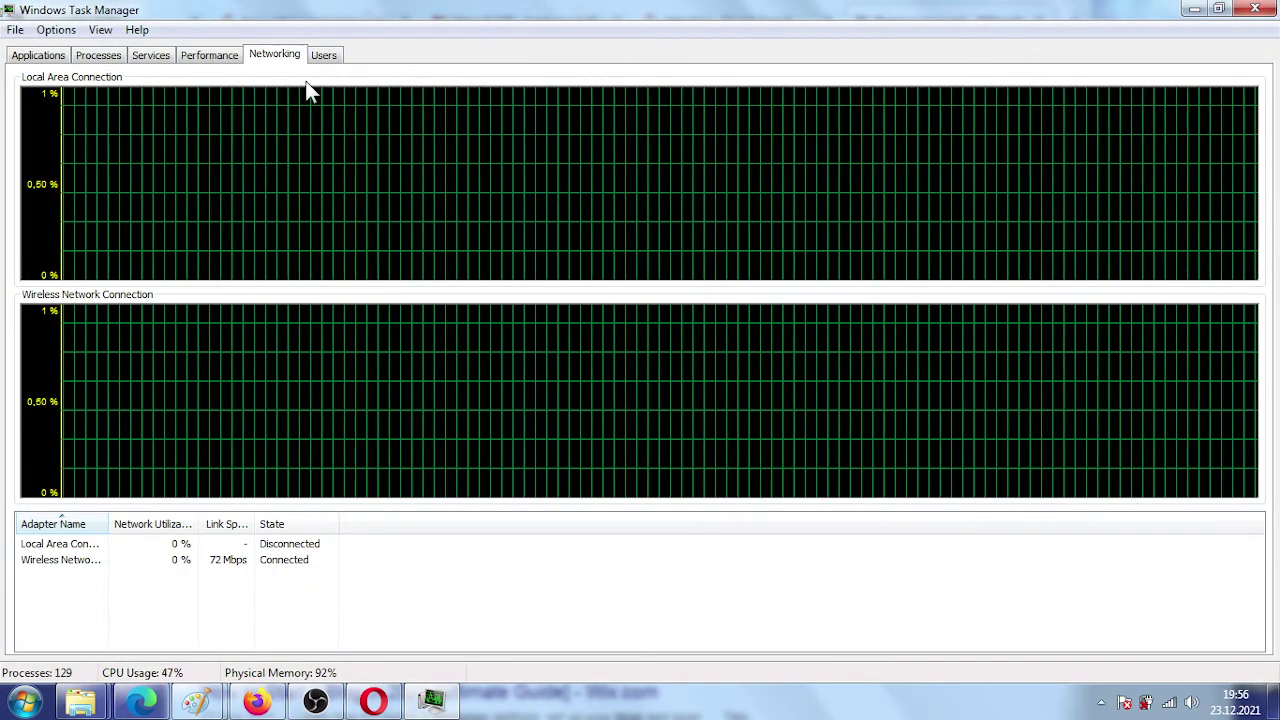
click(194, 62)
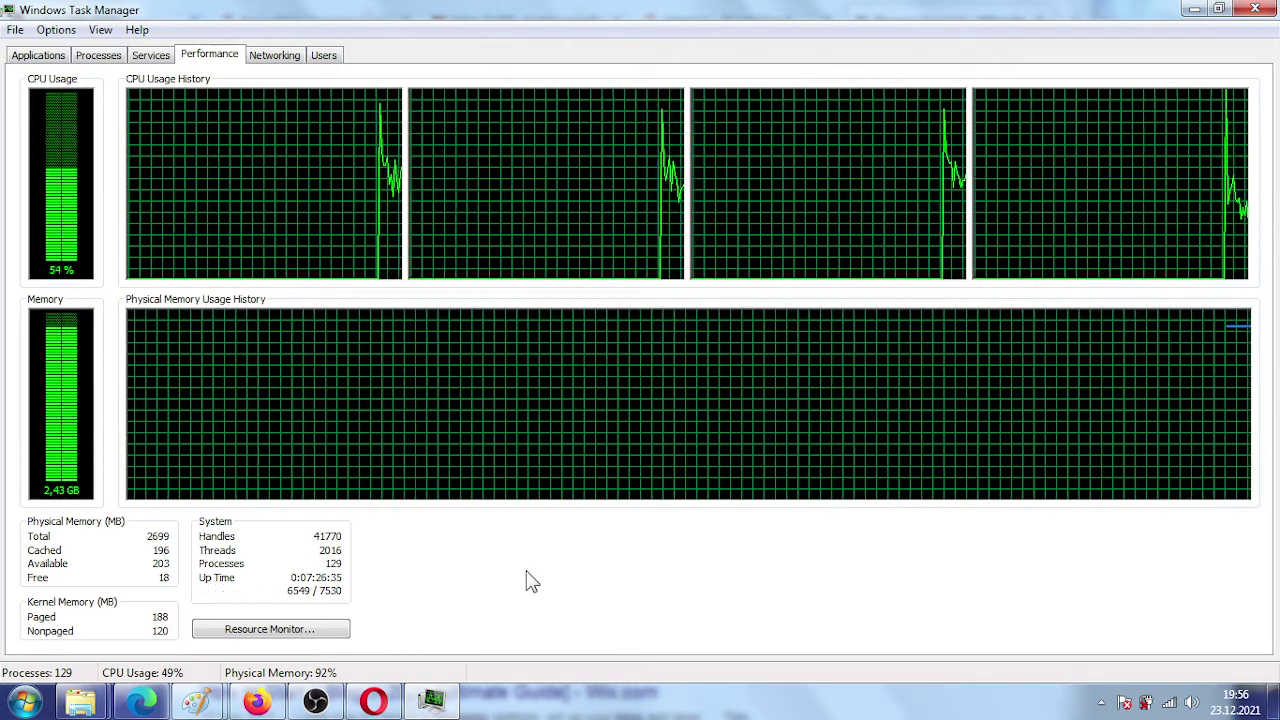
click(283, 58)
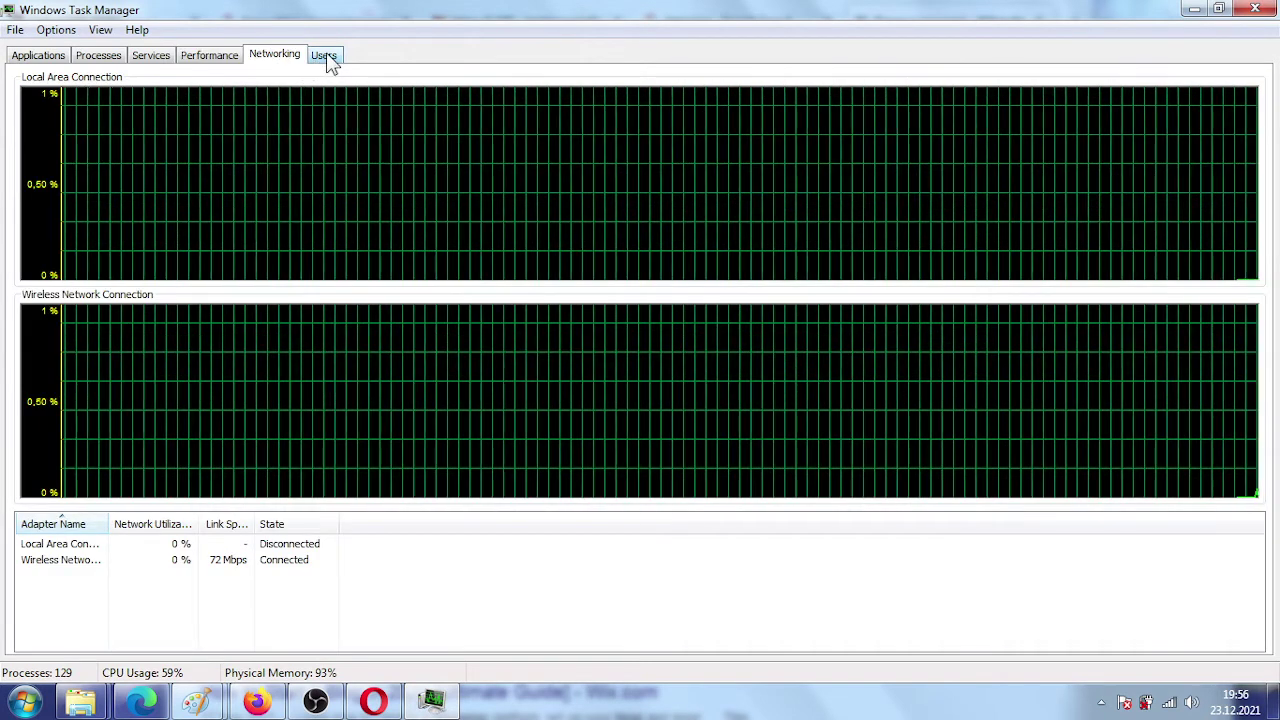
click(328, 58)
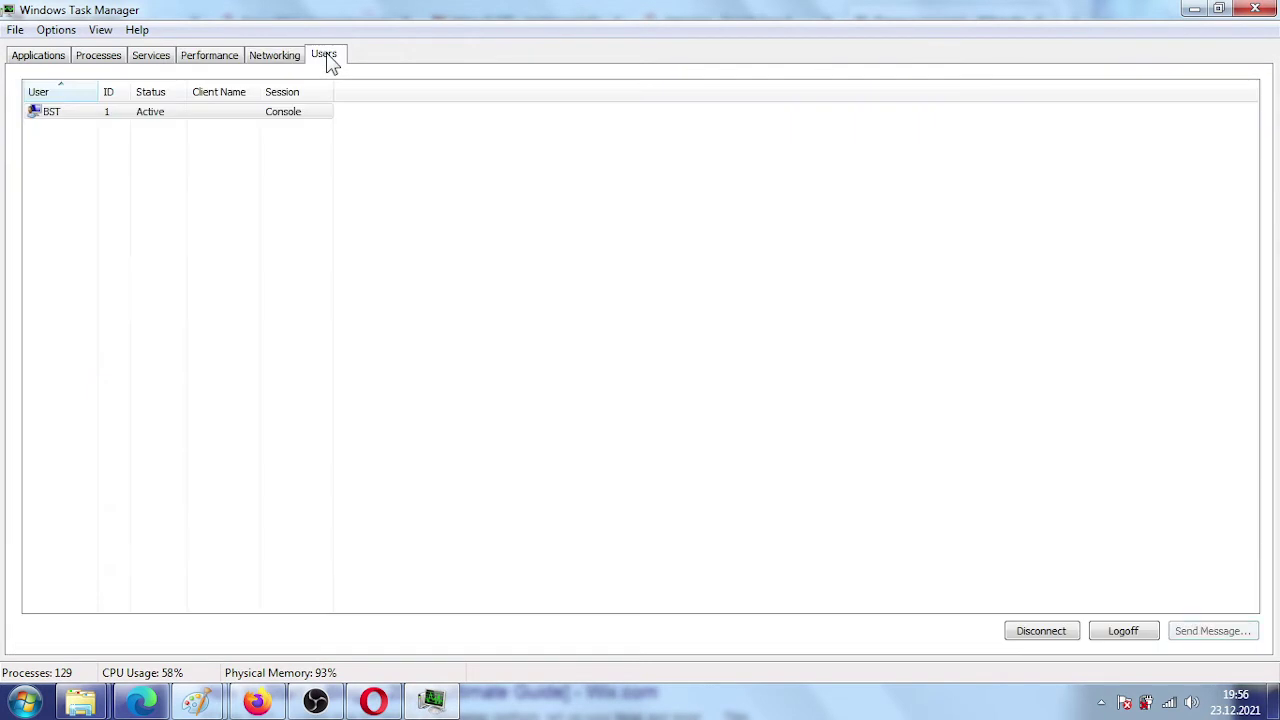
click(150, 60)
click(98, 58)
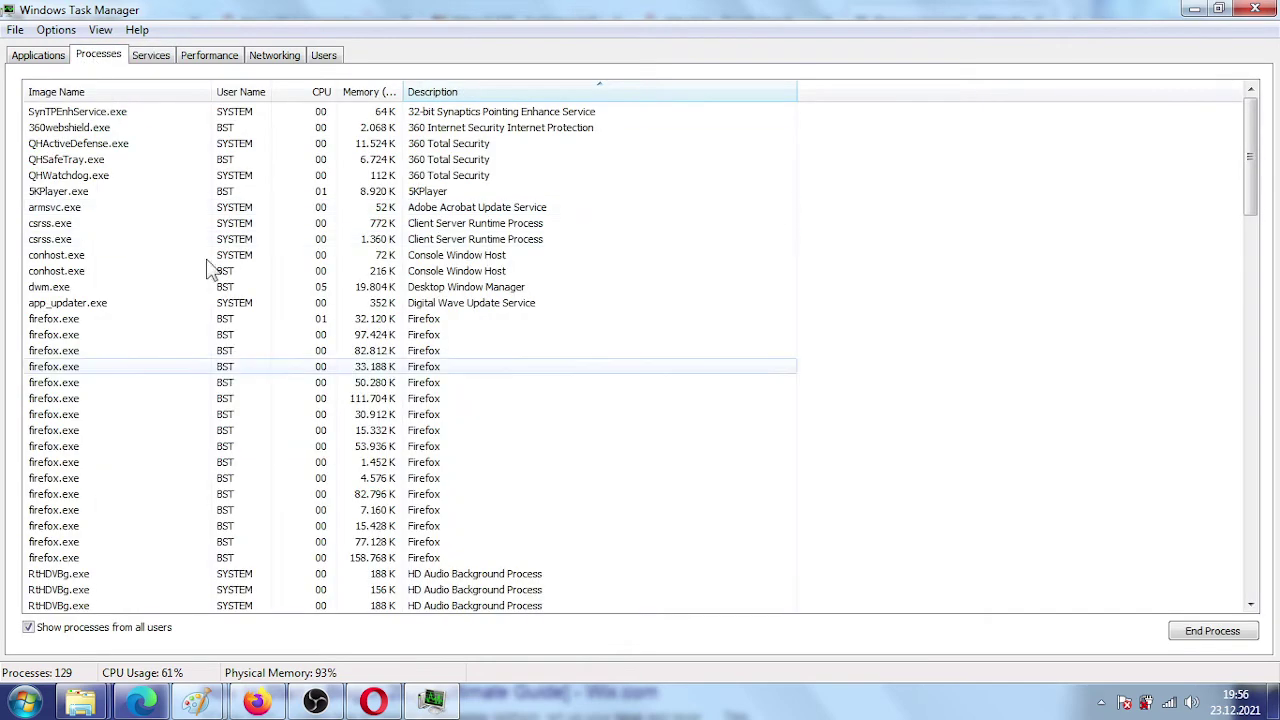
- Search the Windows Start menu for "about"
click(26, 702)
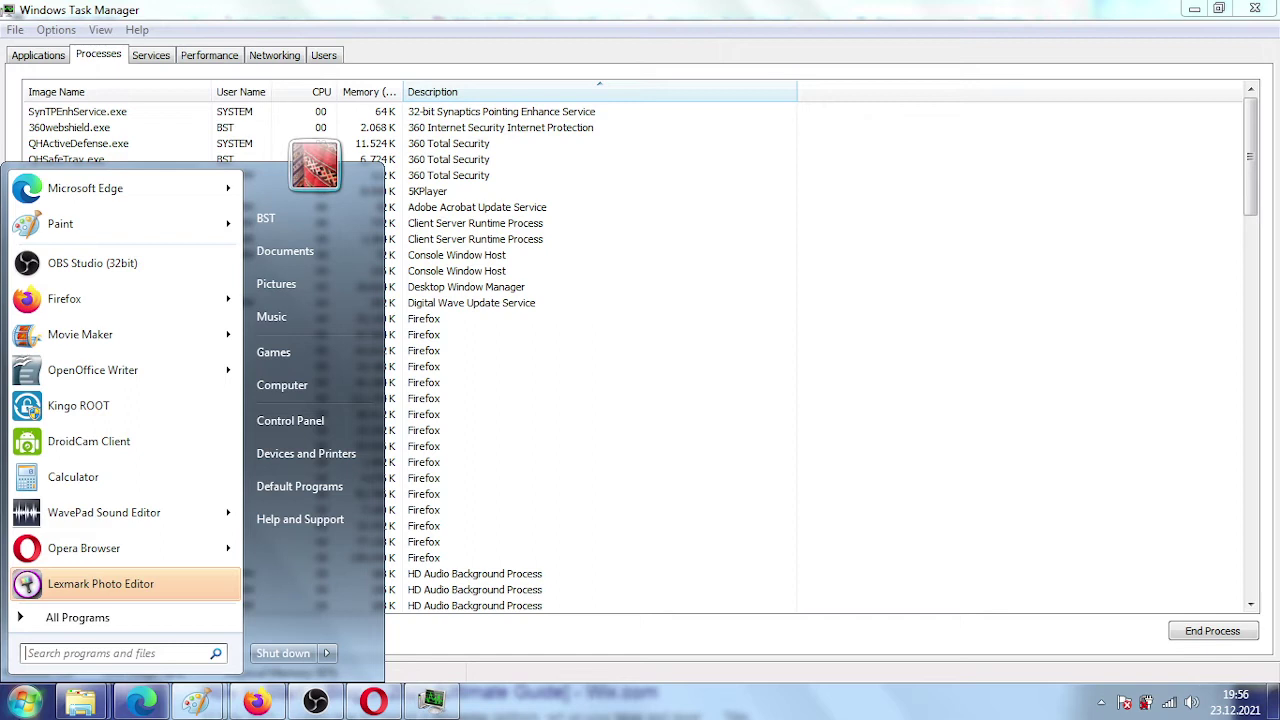
click(618, 710)
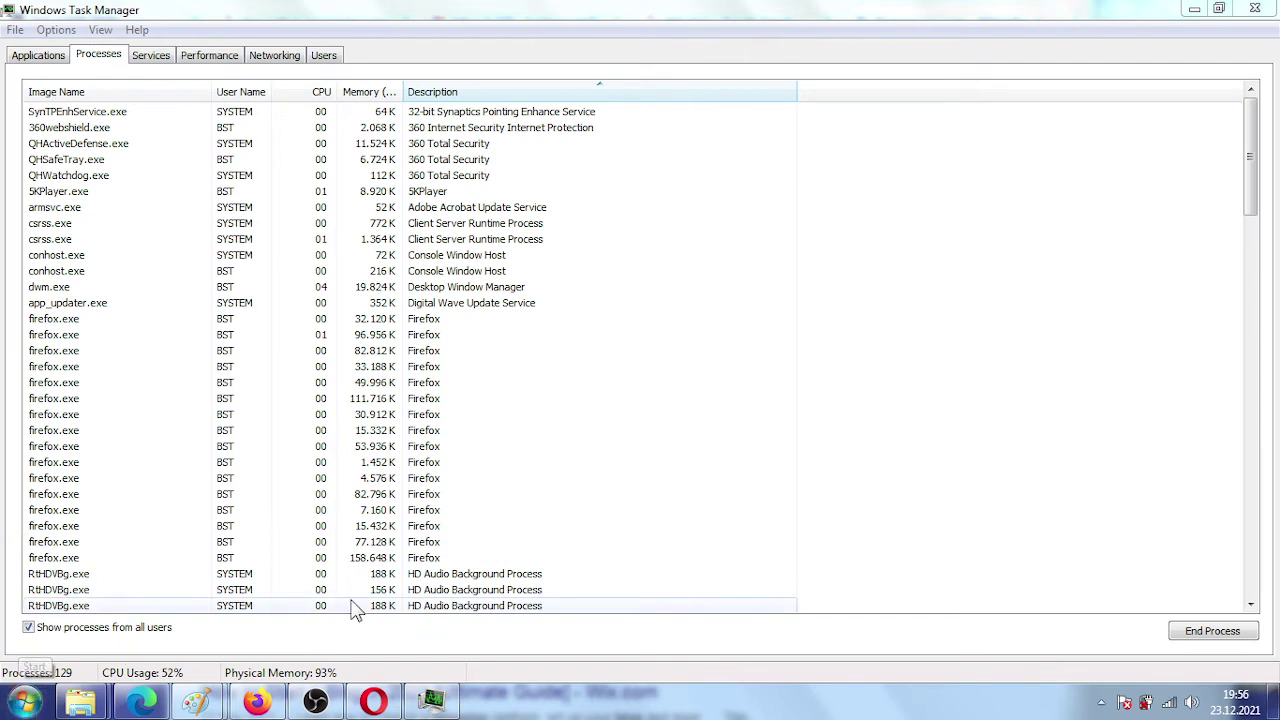
click(22, 706)
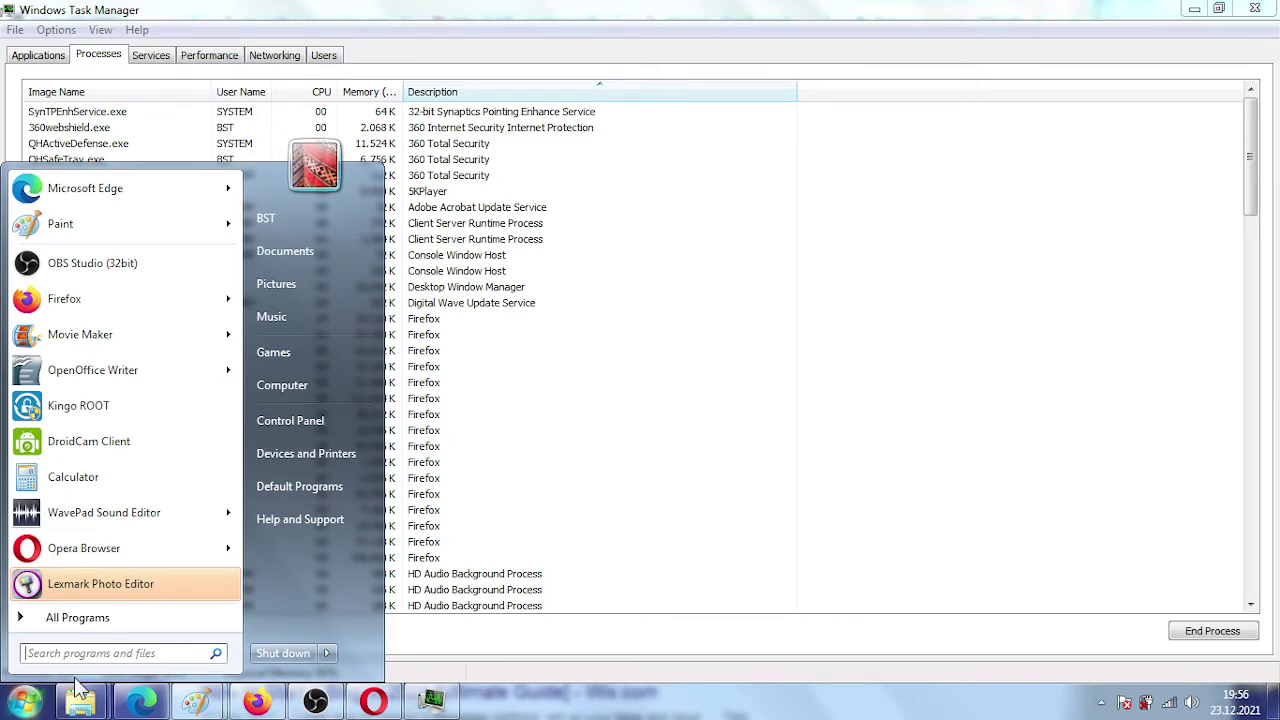
text(about)
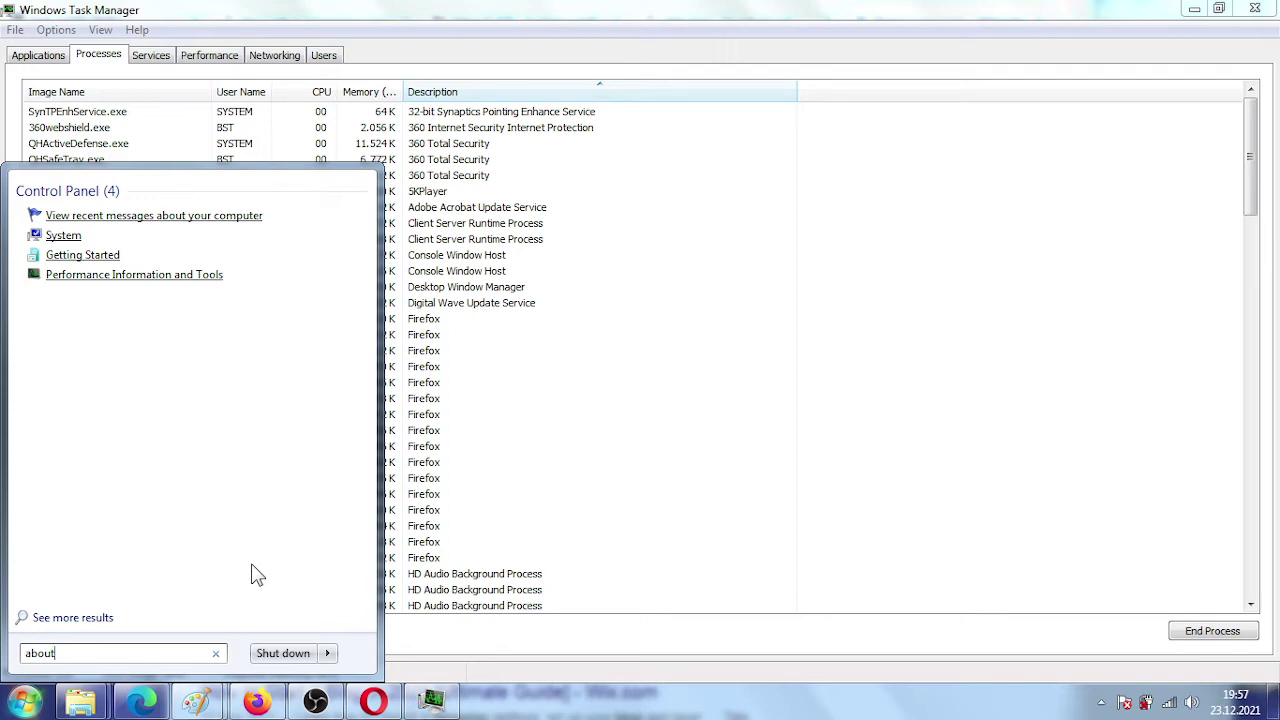
- Check the OBS Studio window, and review services, performance, networking and users again in Task Manager
click(315, 700)
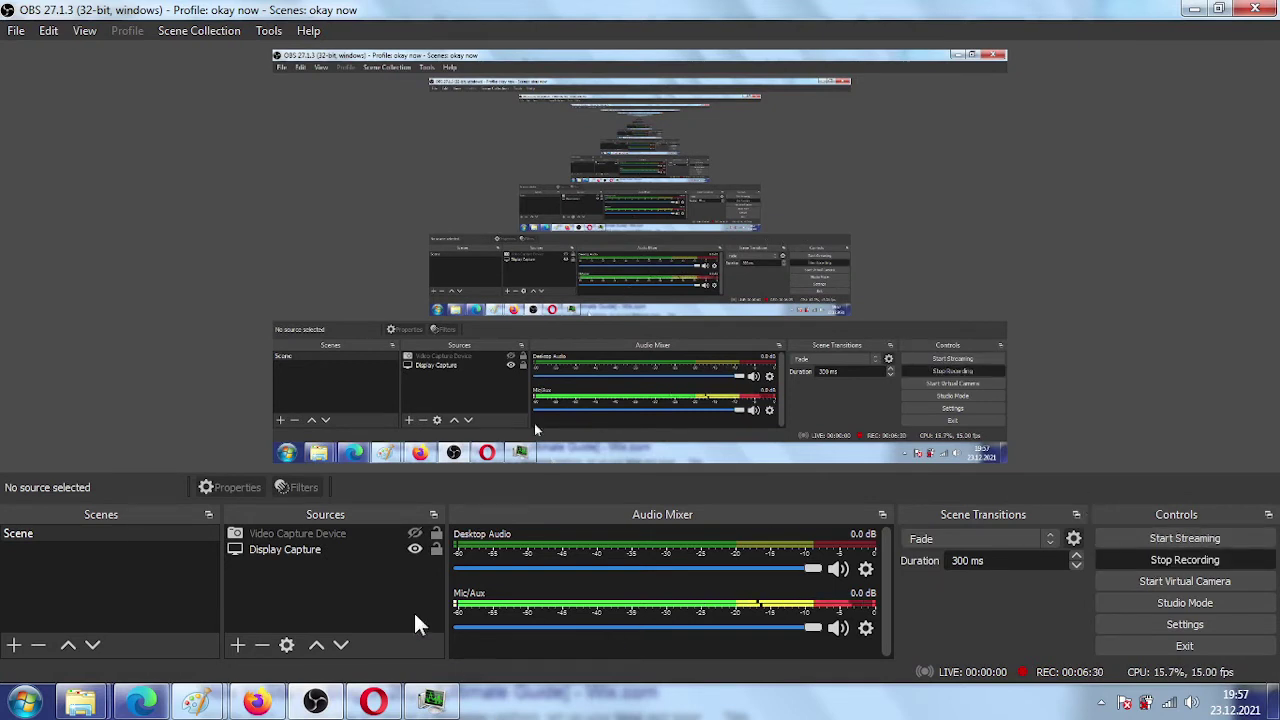
click(420, 700)
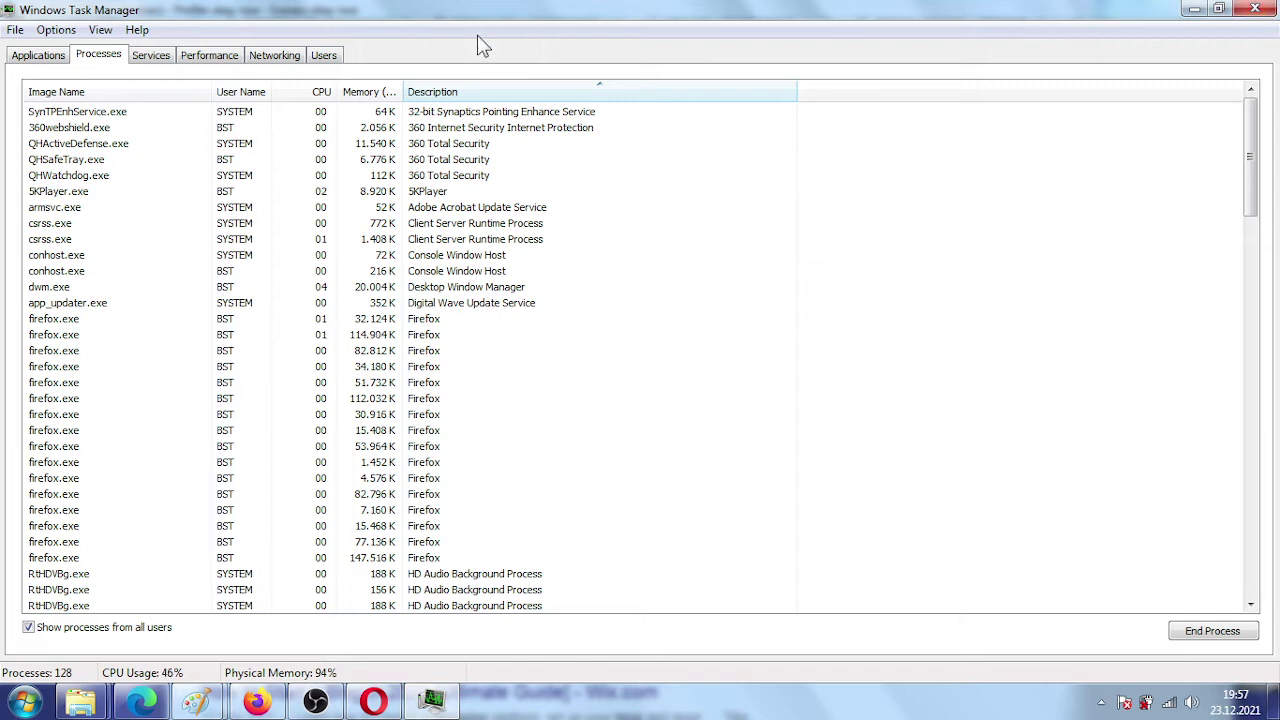
click(148, 56)
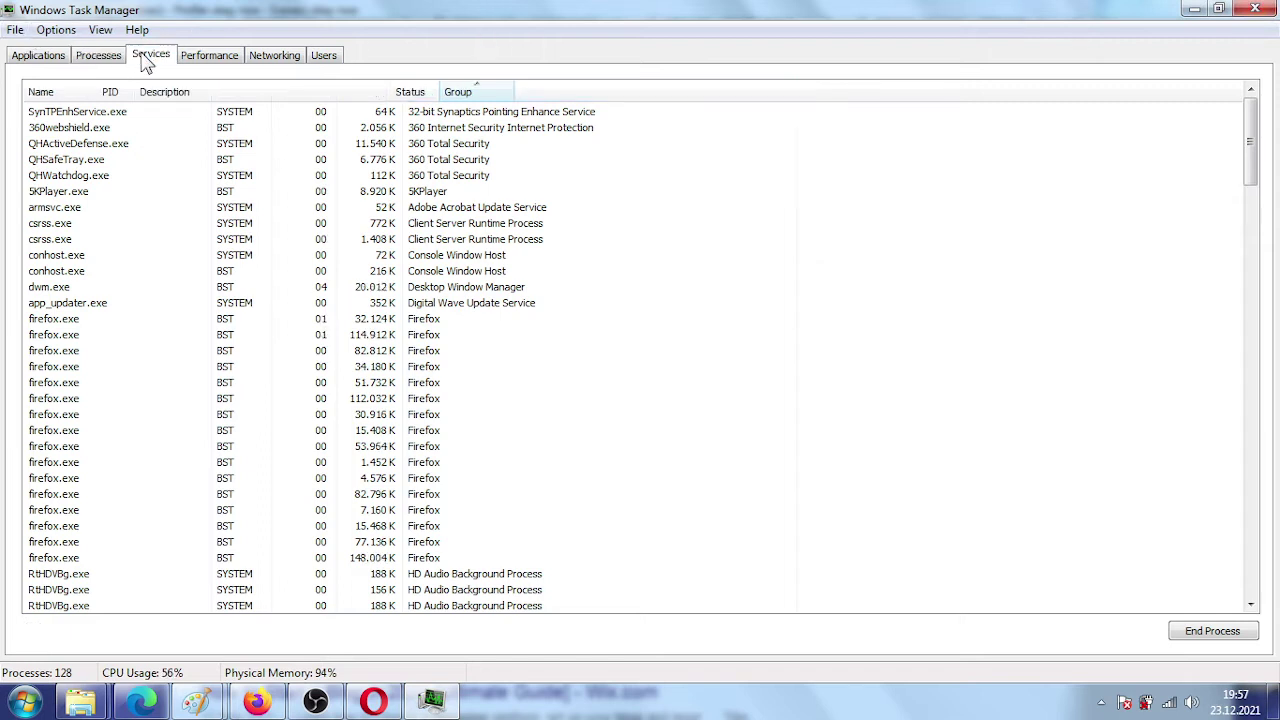
click(209, 57)
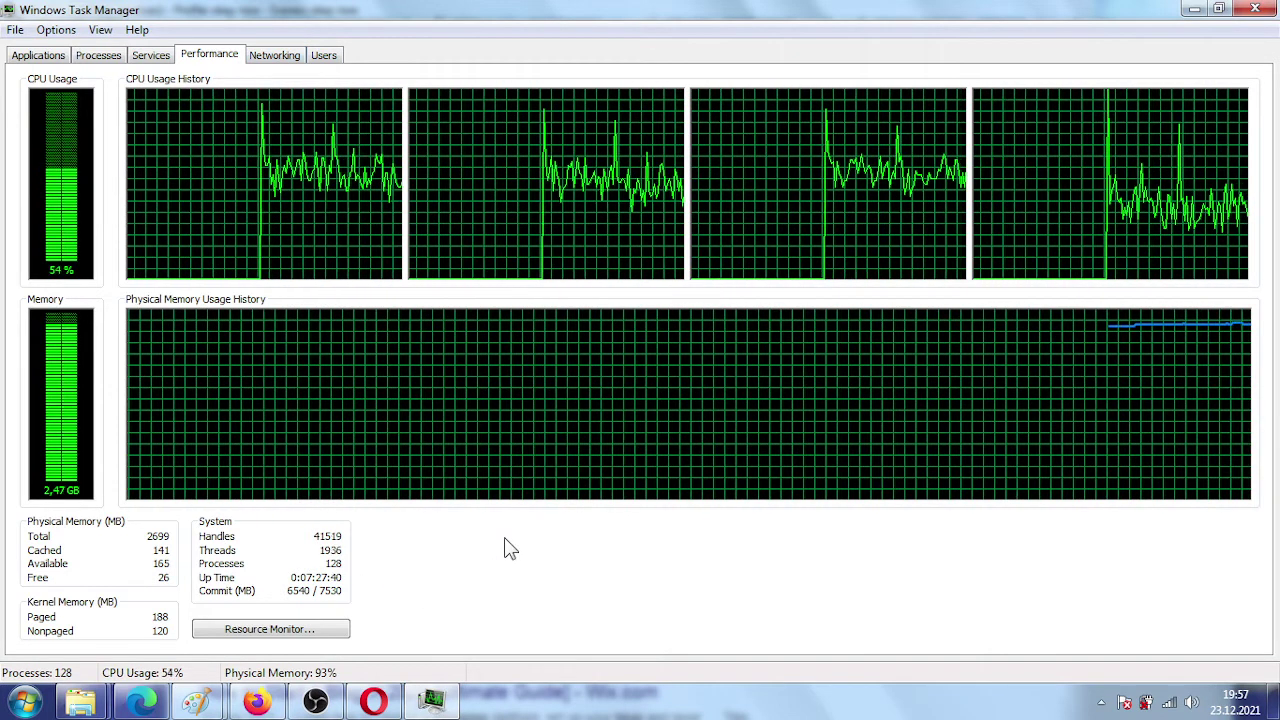
click(272, 57)
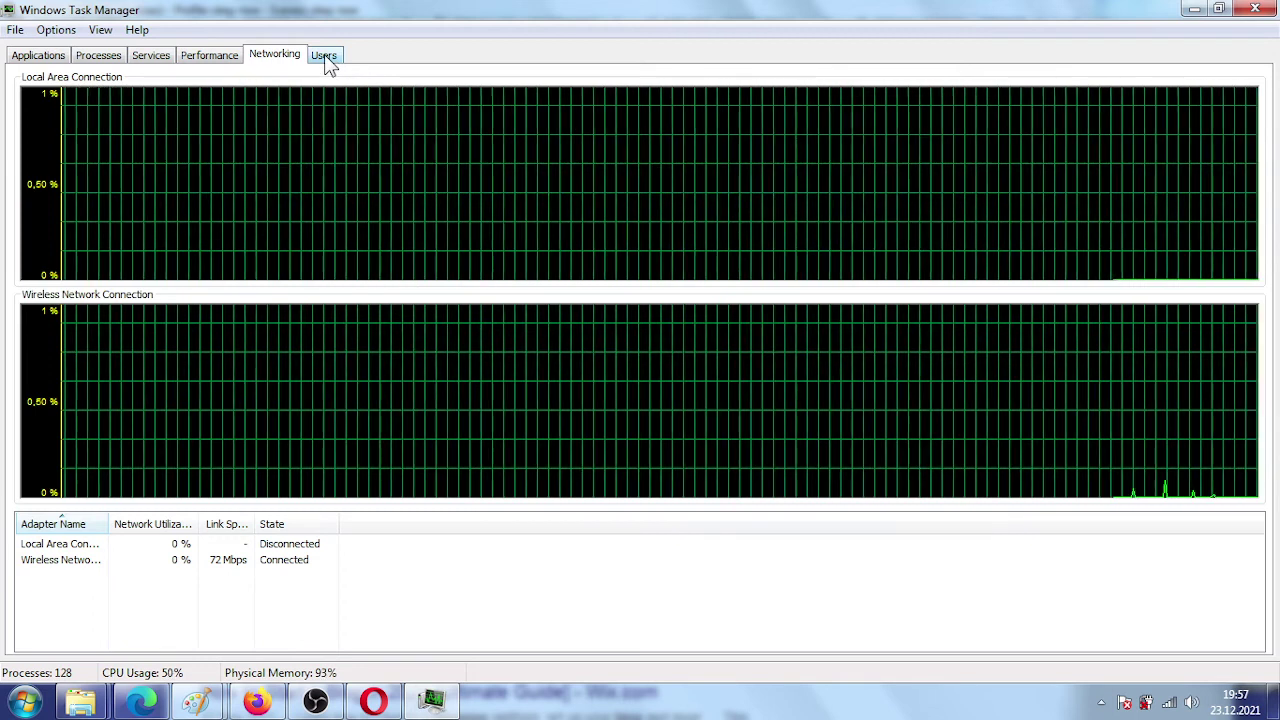
click(326, 58)
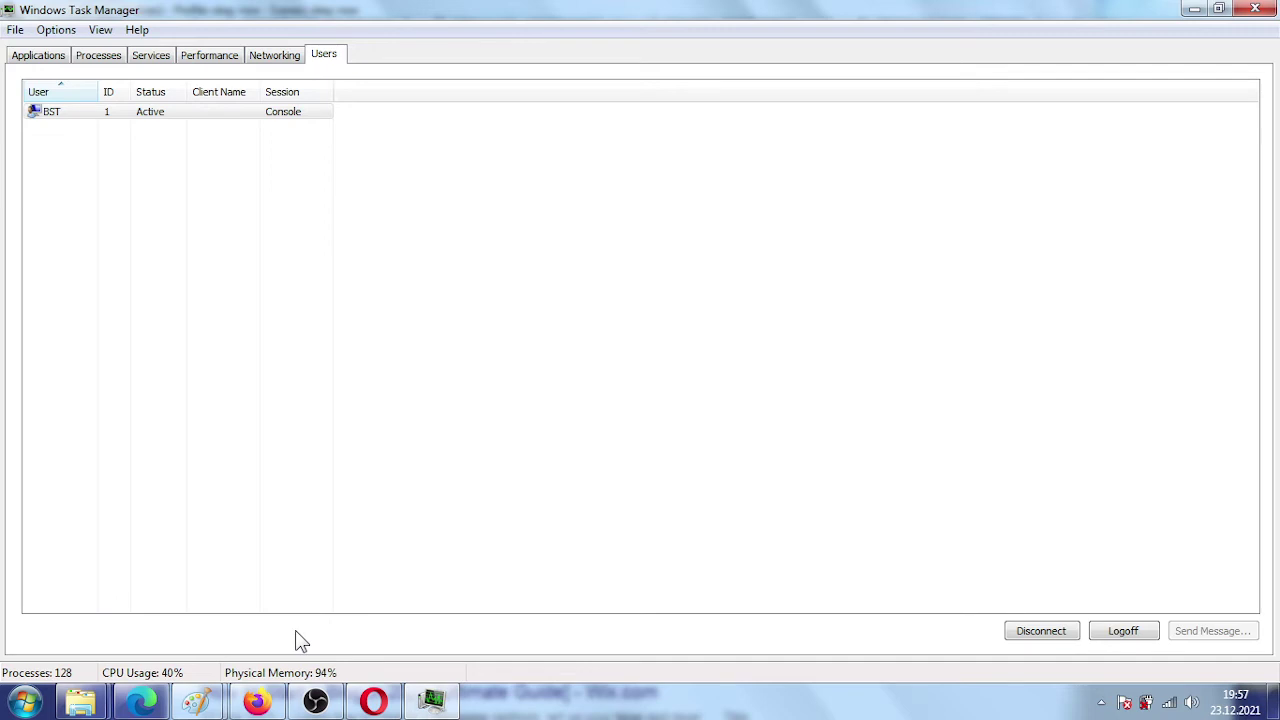
- Switch to Microsoft Edge, maximize its window and view the list of installed extensions
click(141, 703)
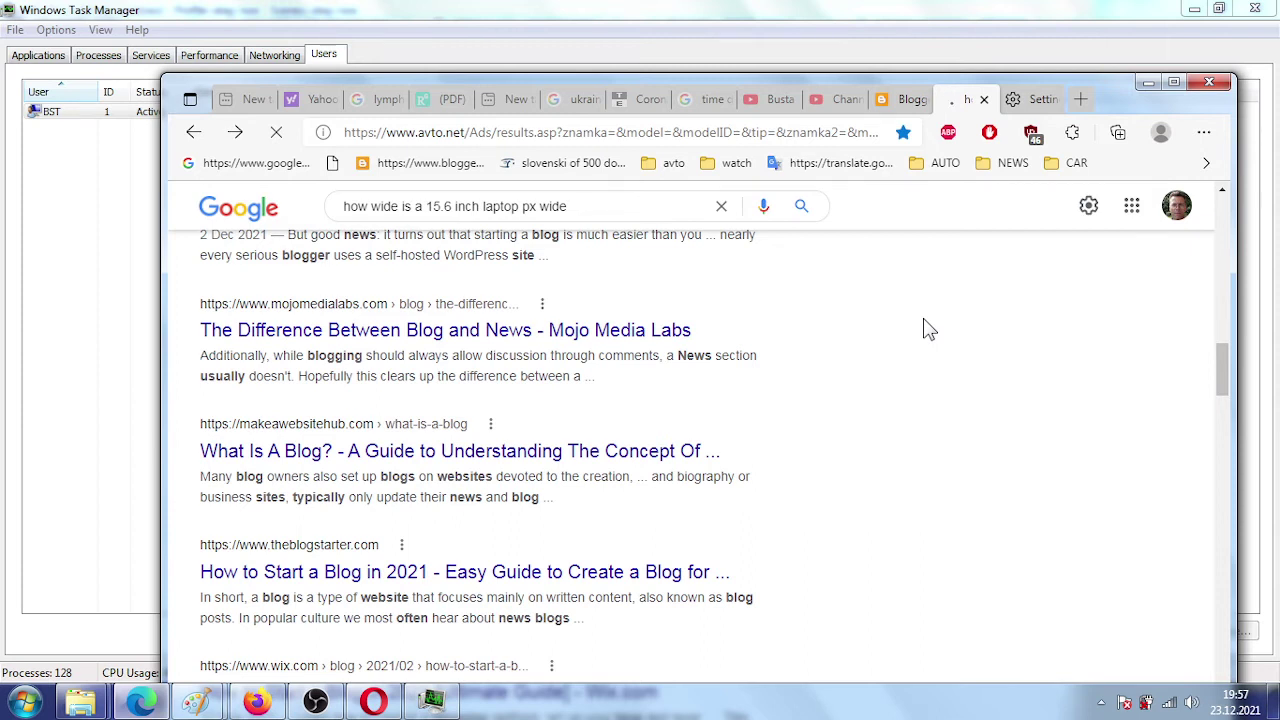
click(1173, 82)
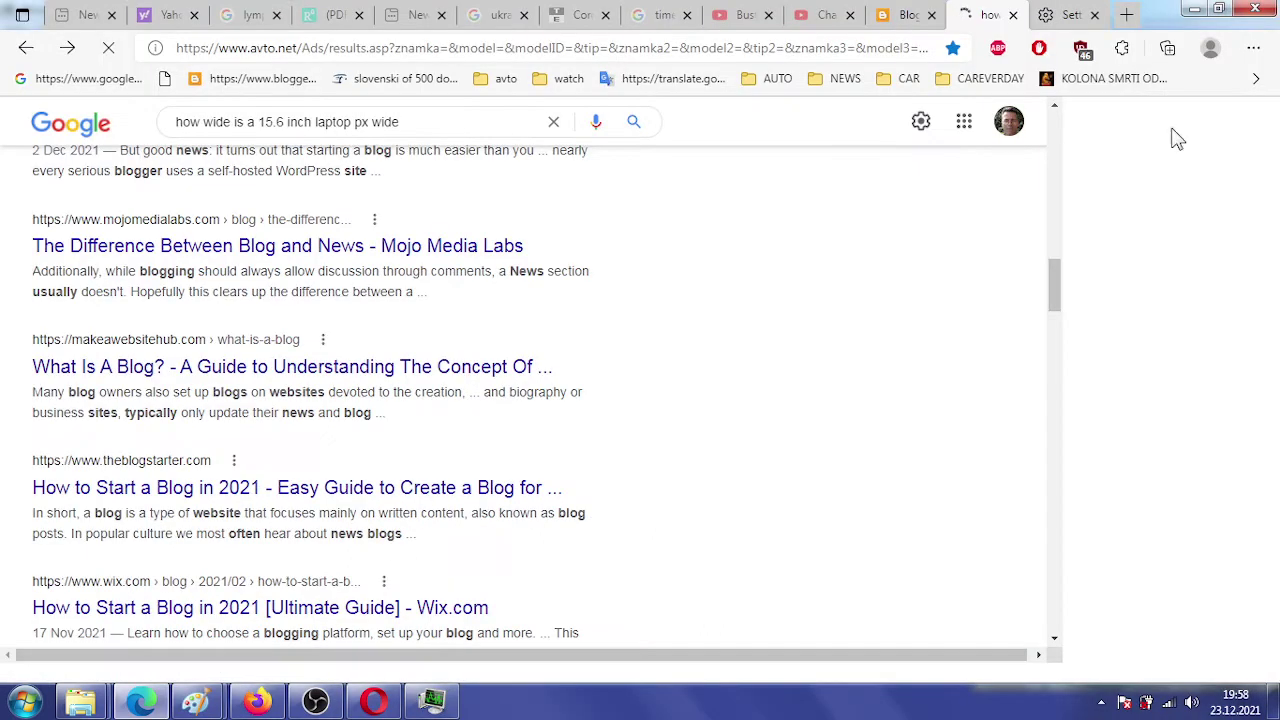
click(1253, 47)
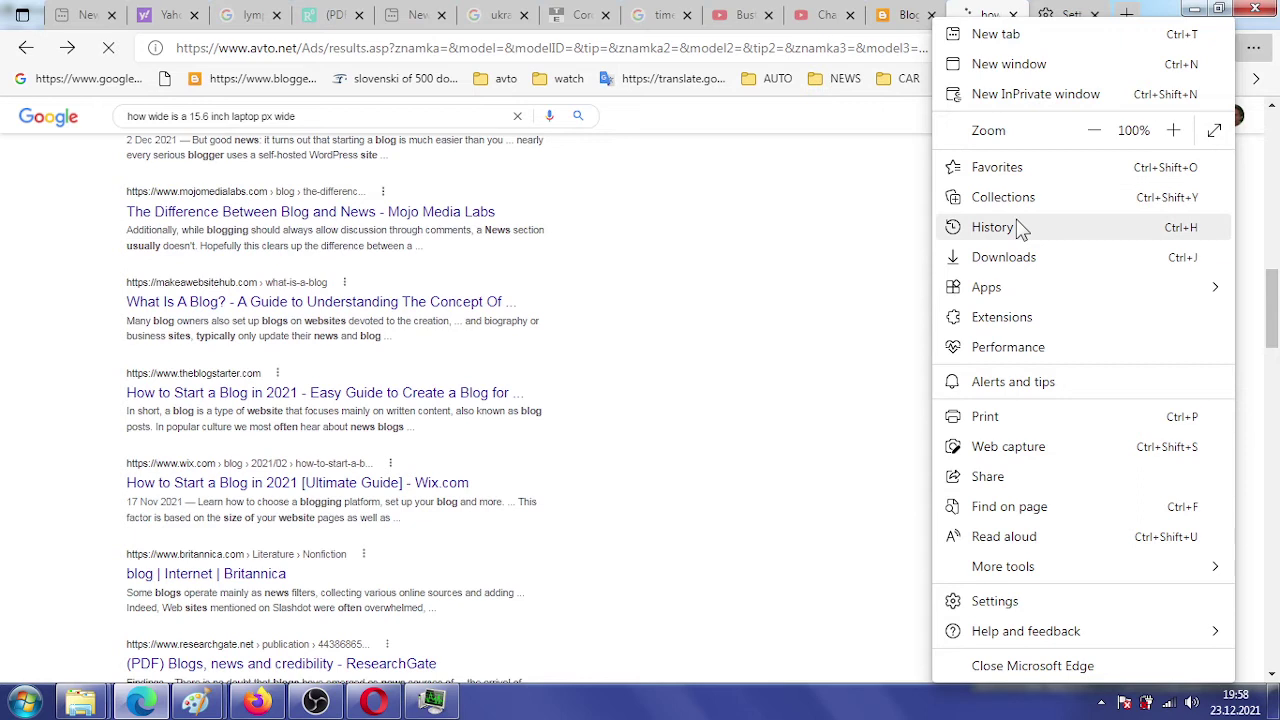
mouse_move(1026, 292)
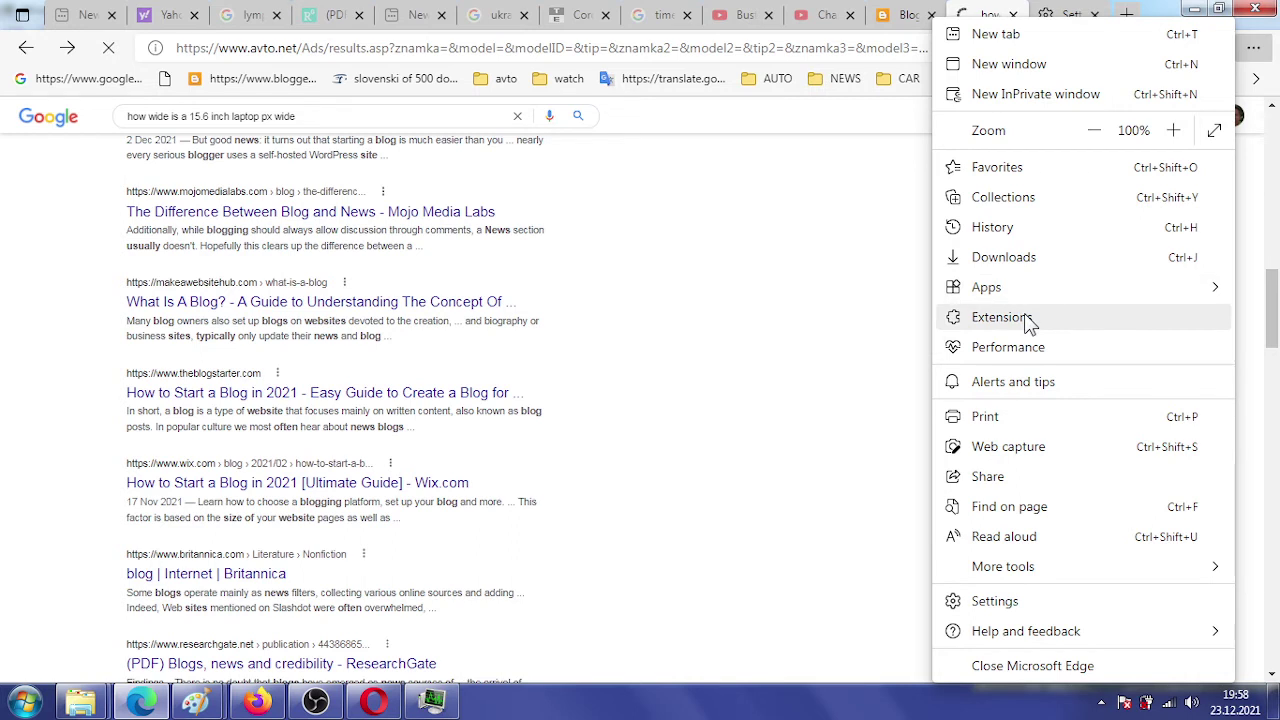
click(1028, 320)
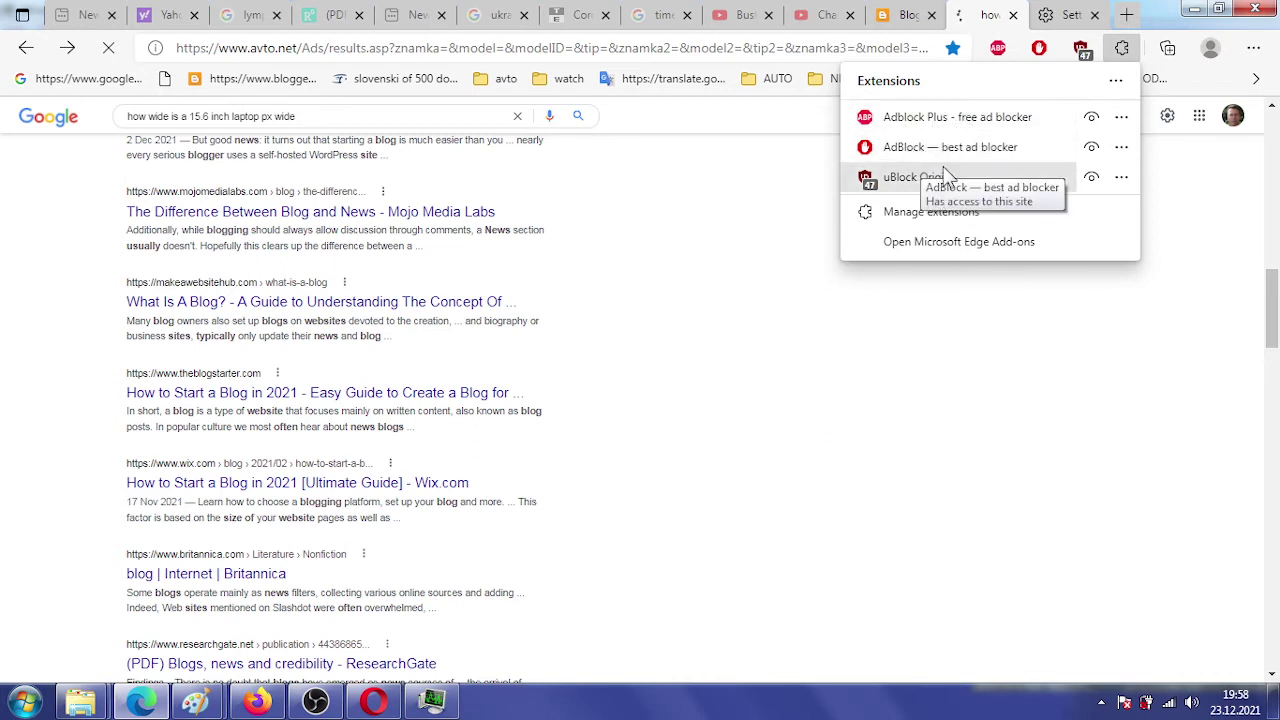
click(889, 451)
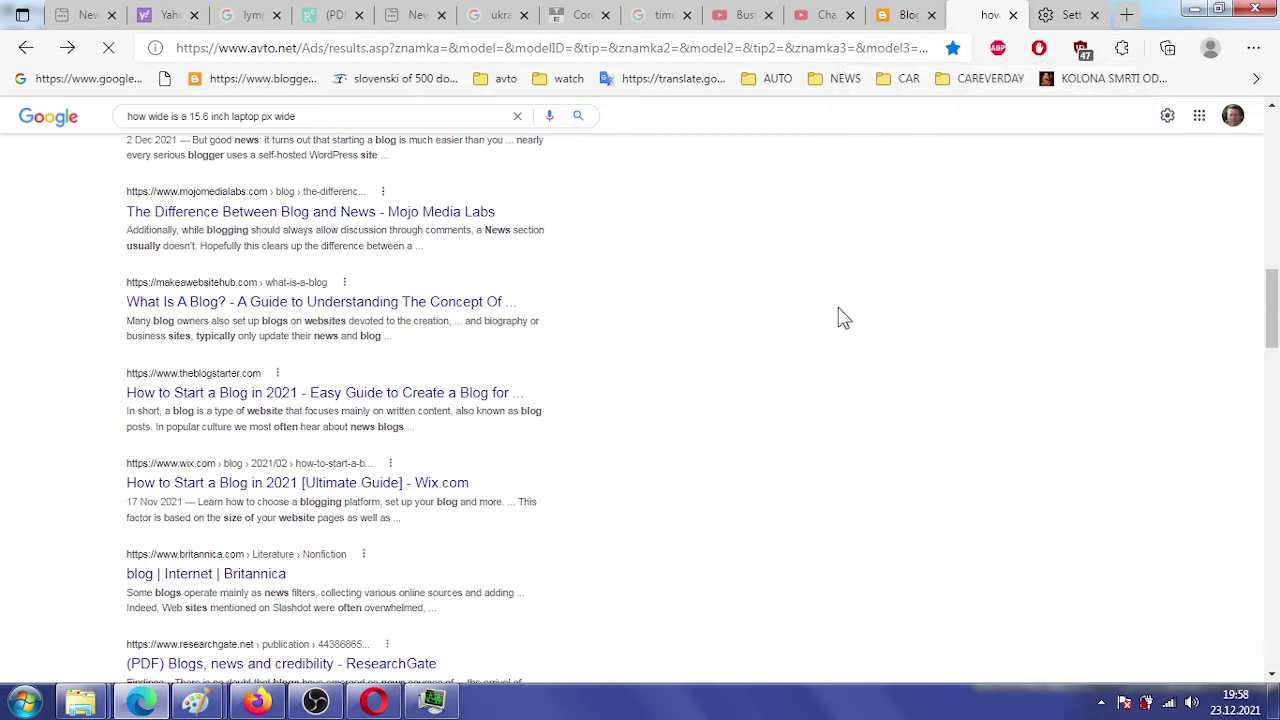
- Open the browser settings and review the whole Accessibility page
click(1253, 47)
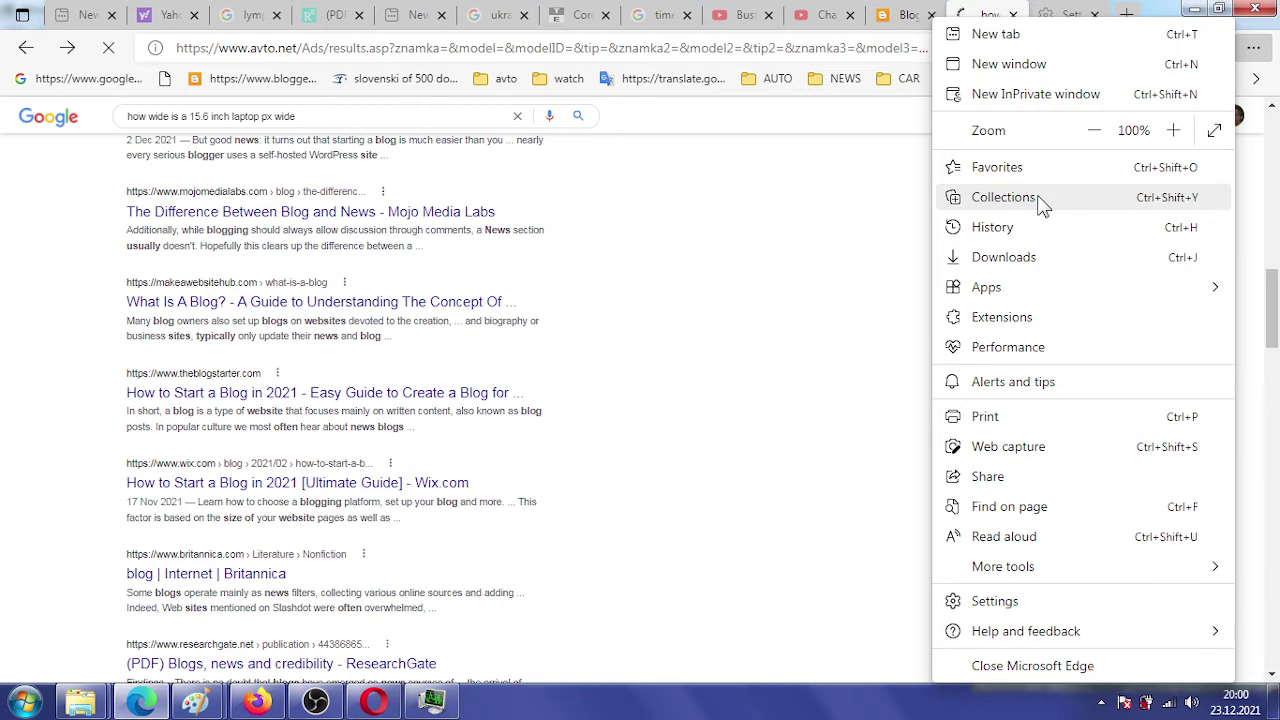
click(1030, 600)
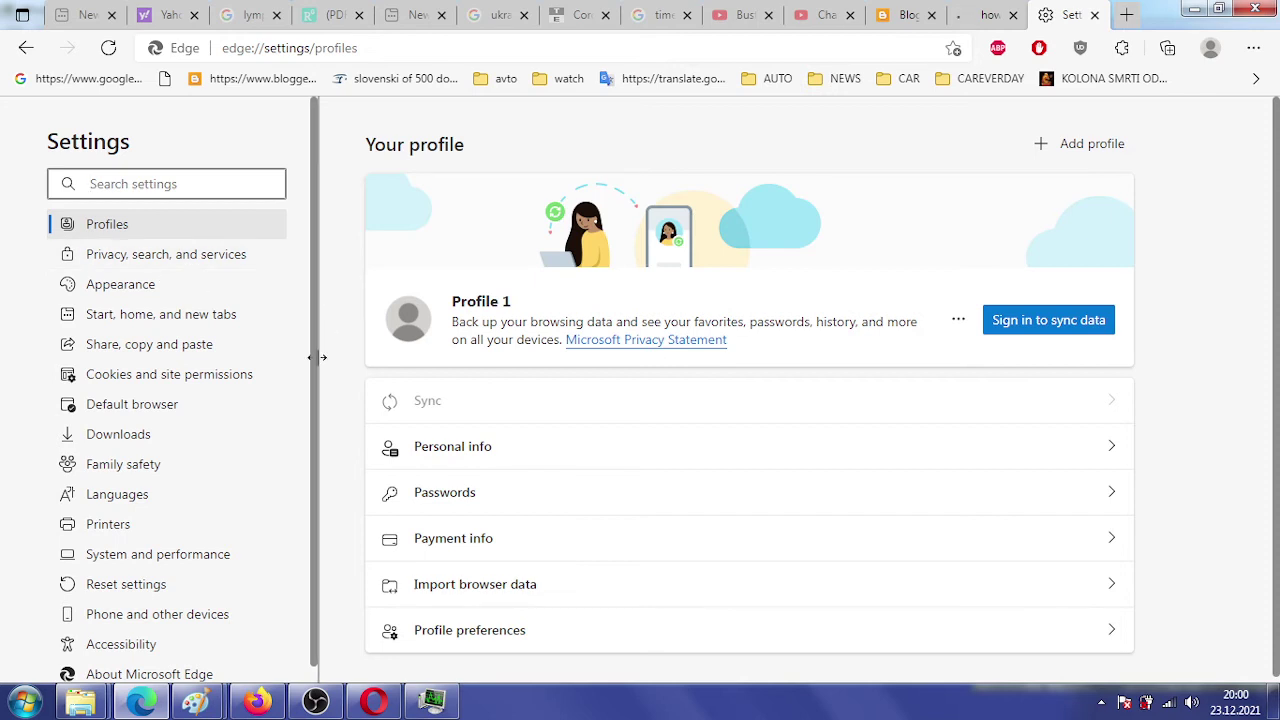
scroll(314, 428, down, 1)
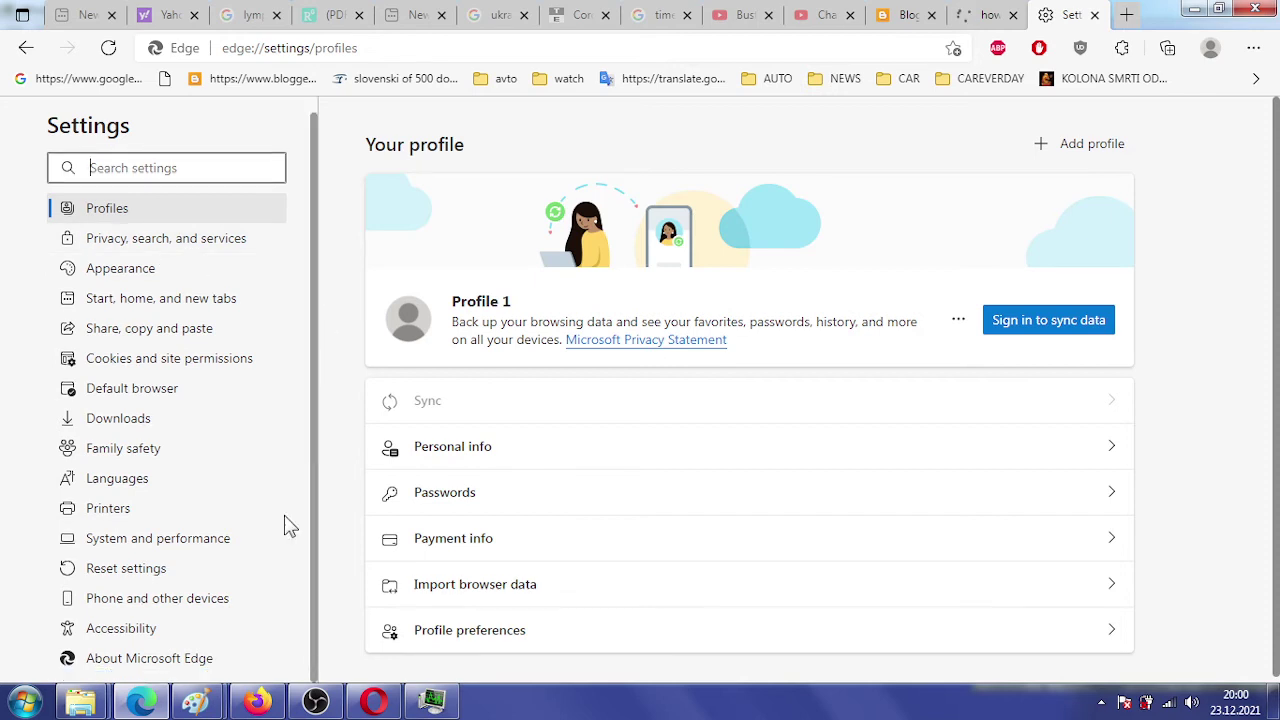
click(100, 630)
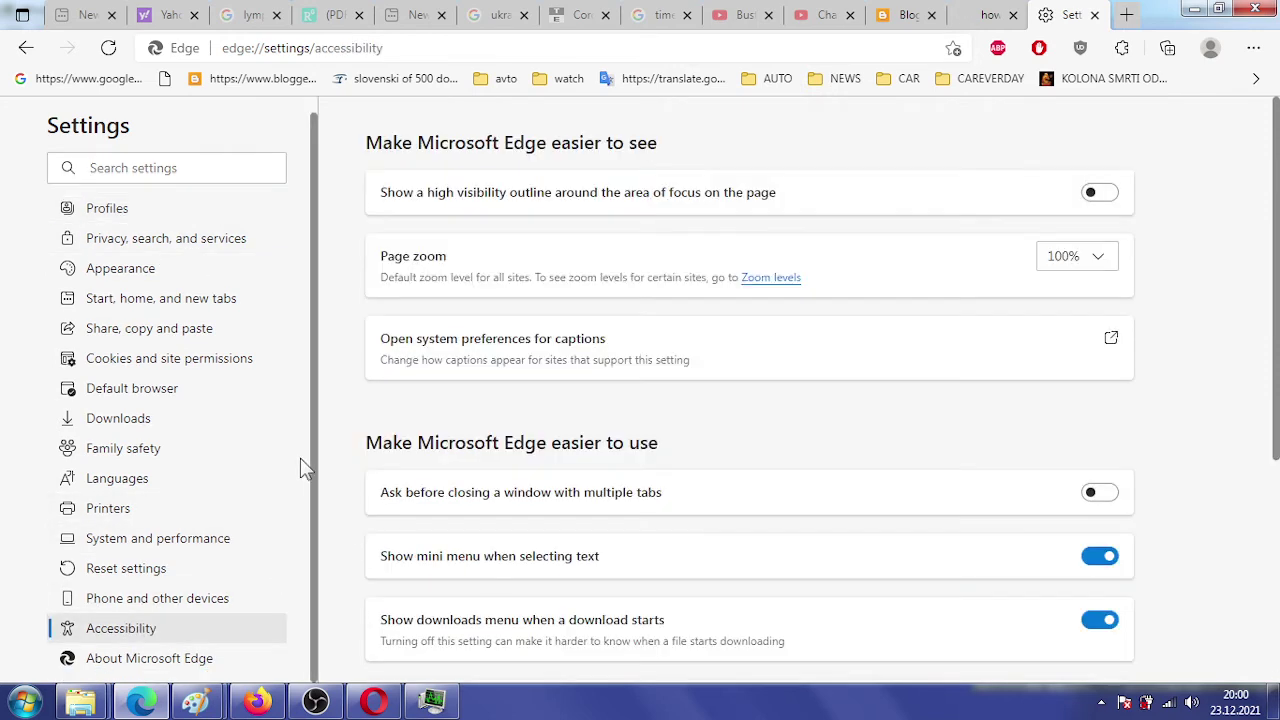
drag(1276, 330, 1276, 558)
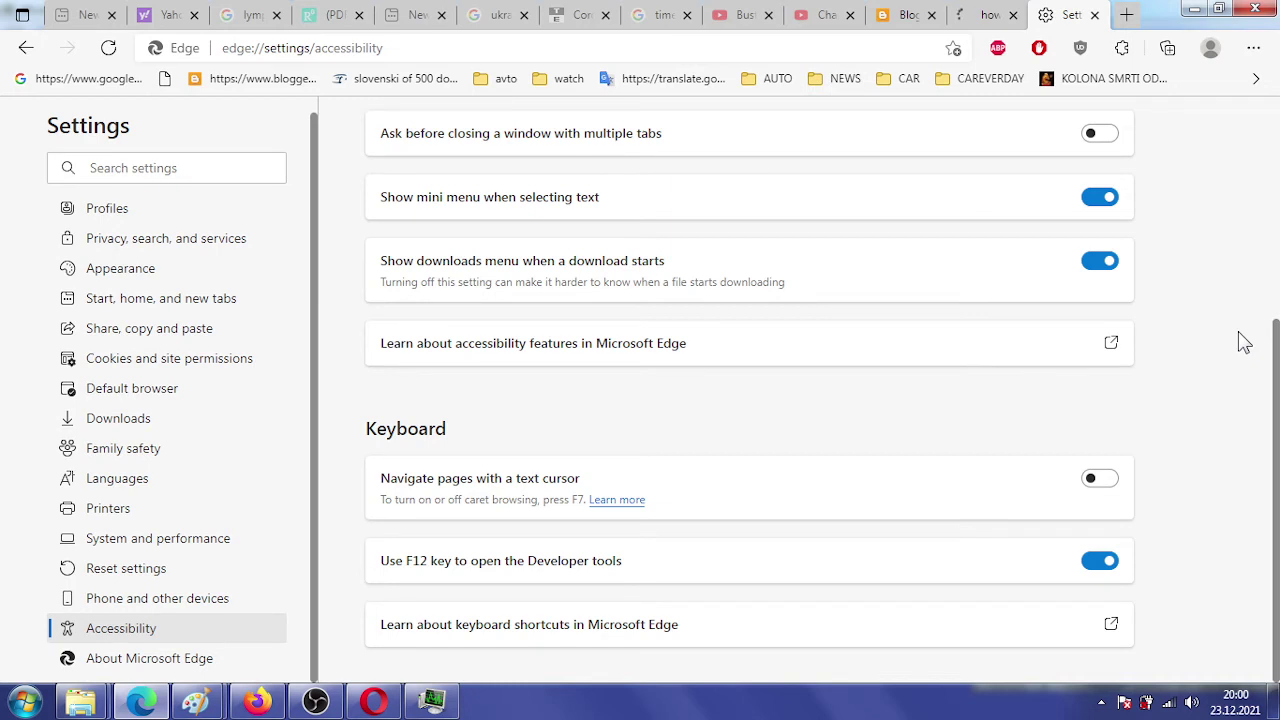
- Check the browser's version and update status on the About Microsoft Edge page
click(121, 658)
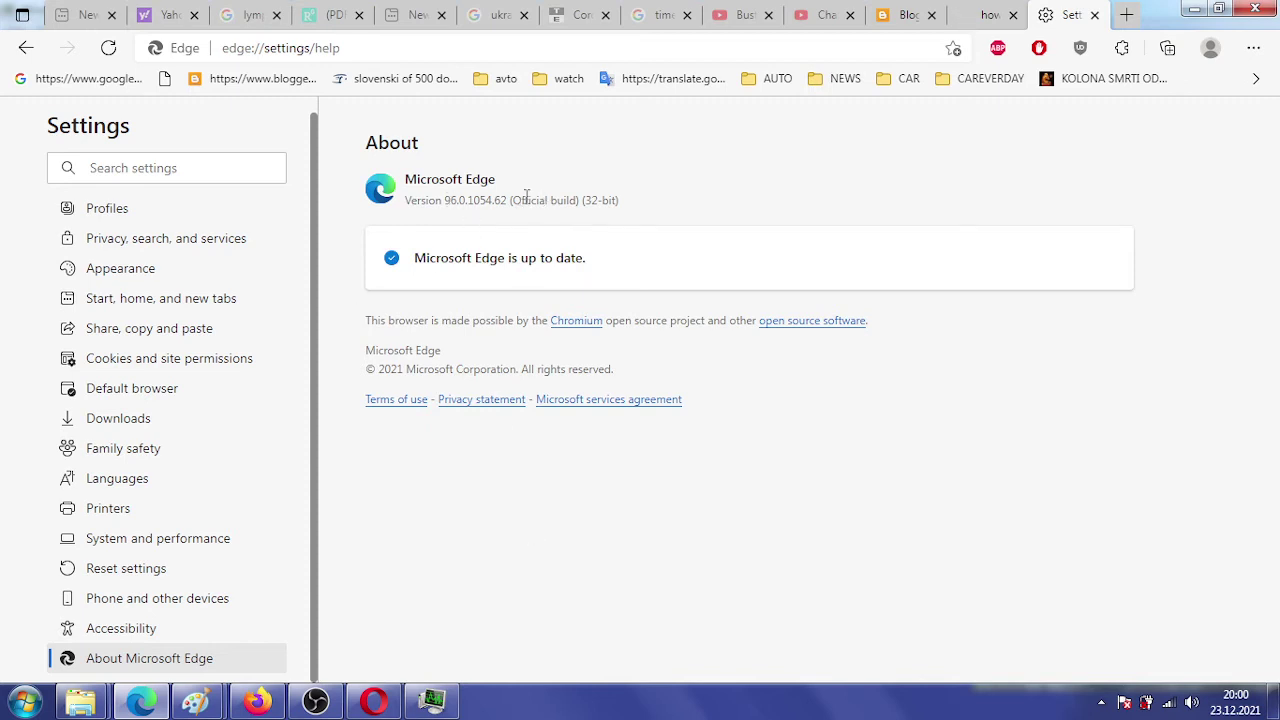
drag(434, 200, 617, 220)
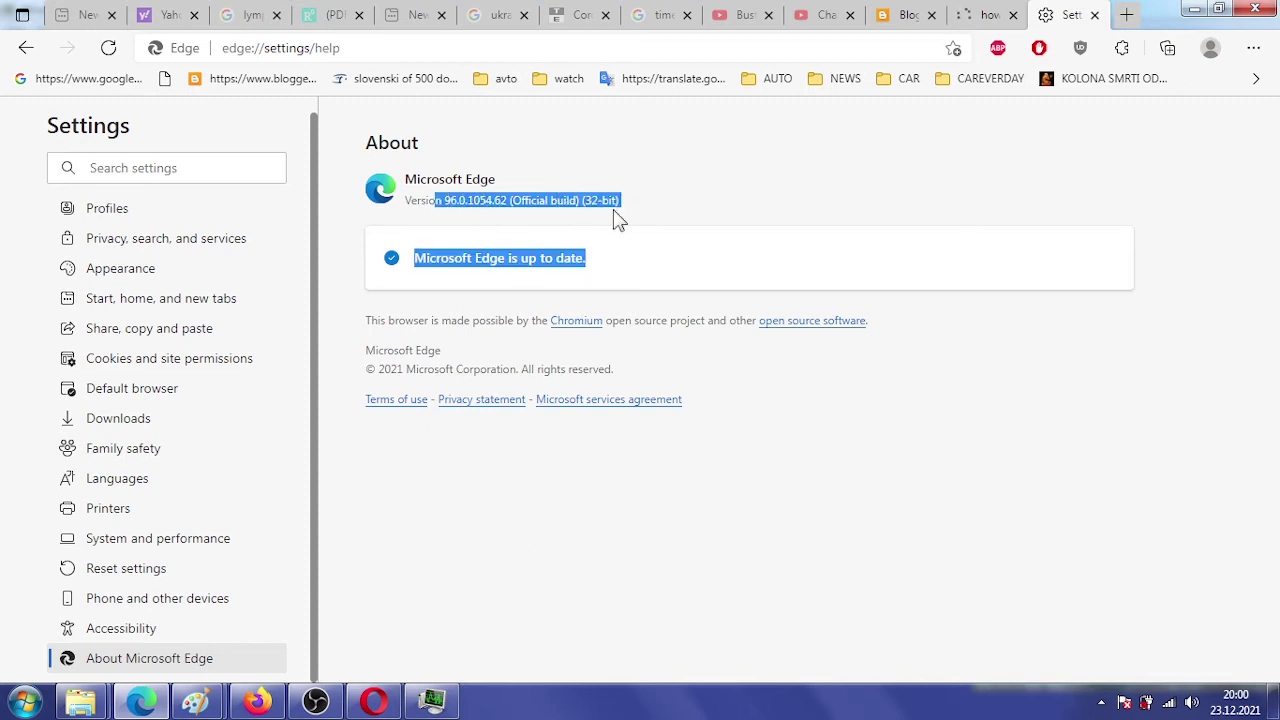
click(401, 556)
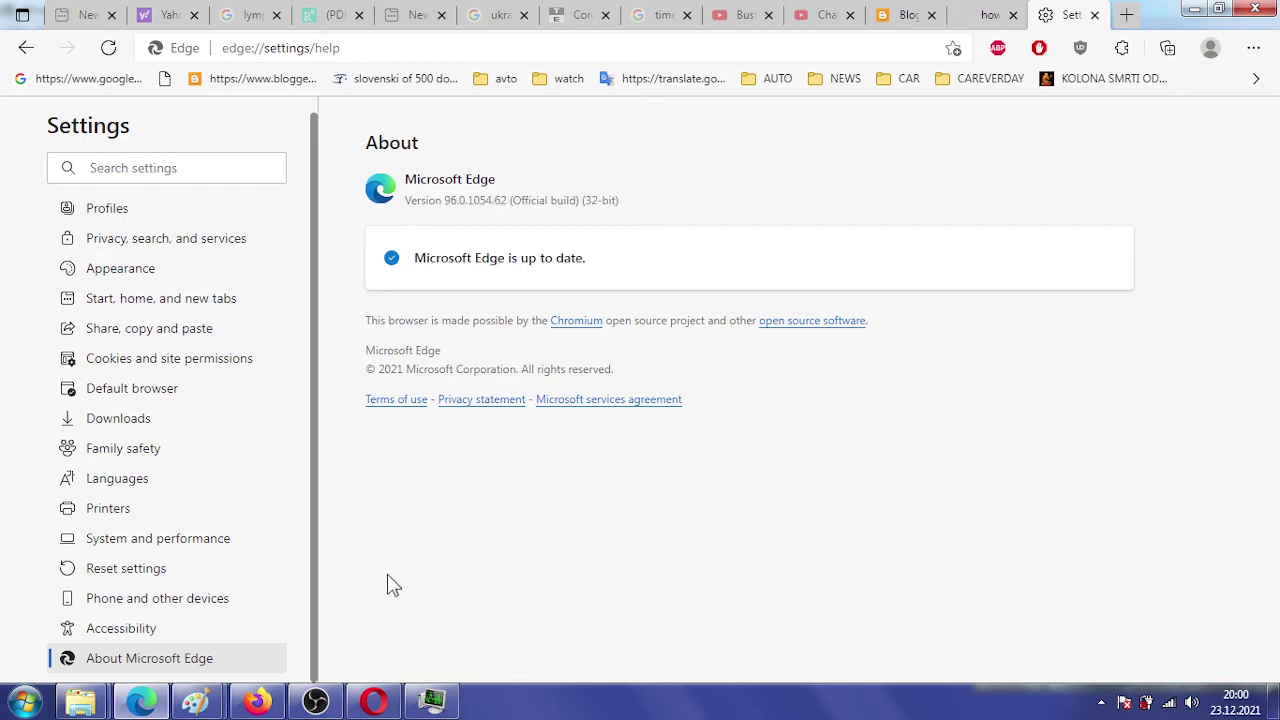
- Return to the Accessibility settings and look through the visibility, ease-of-use and keyboard options again
click(130, 630)
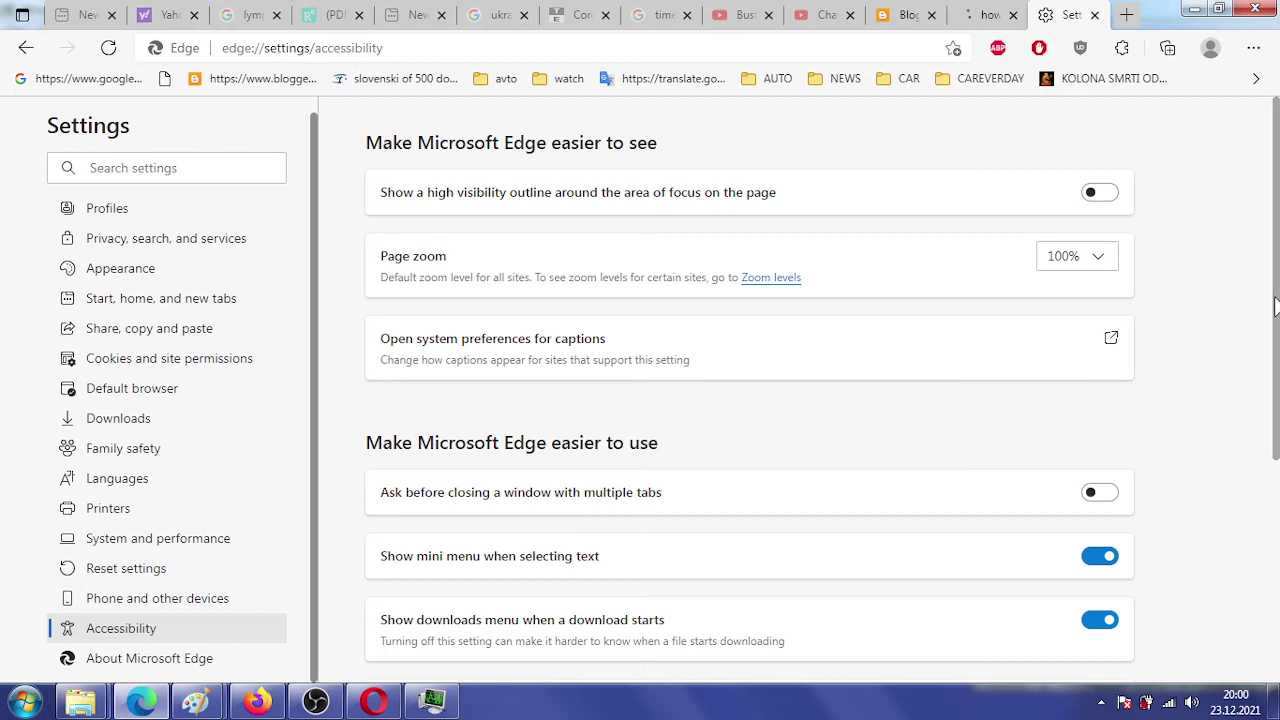
drag(1266, 312, 1275, 535)
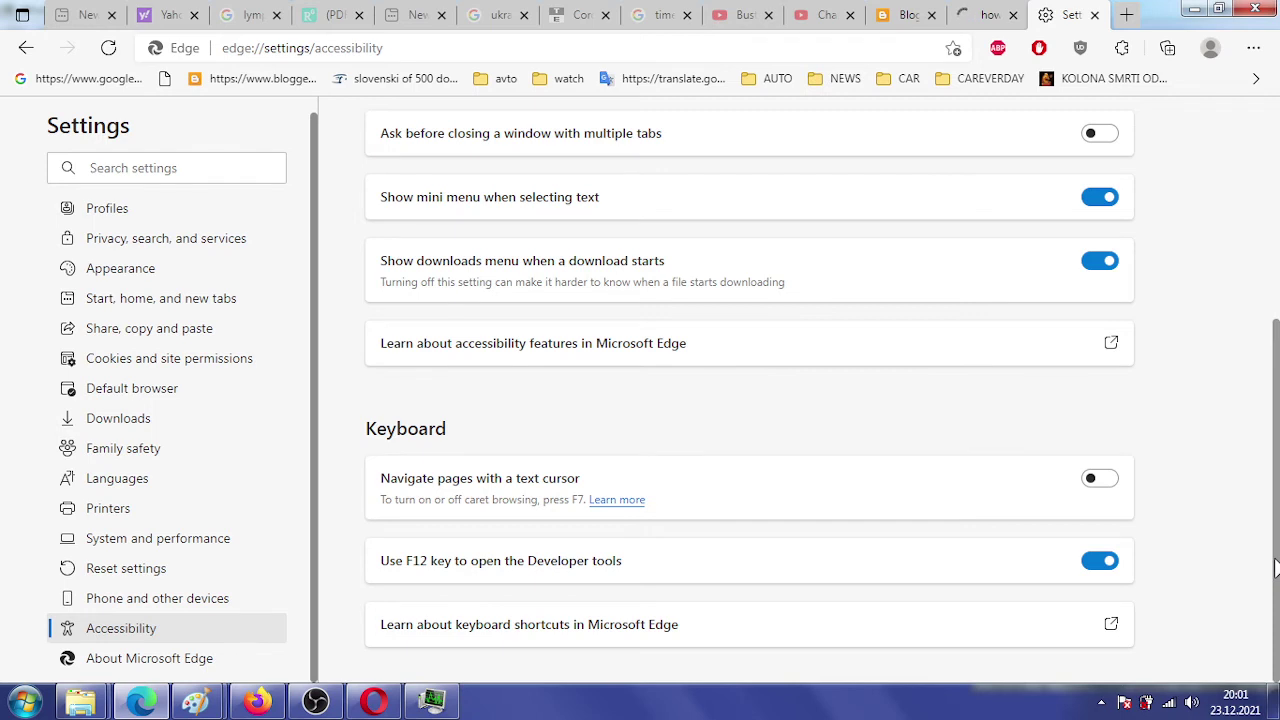
drag(1275, 568, 1275, 262)
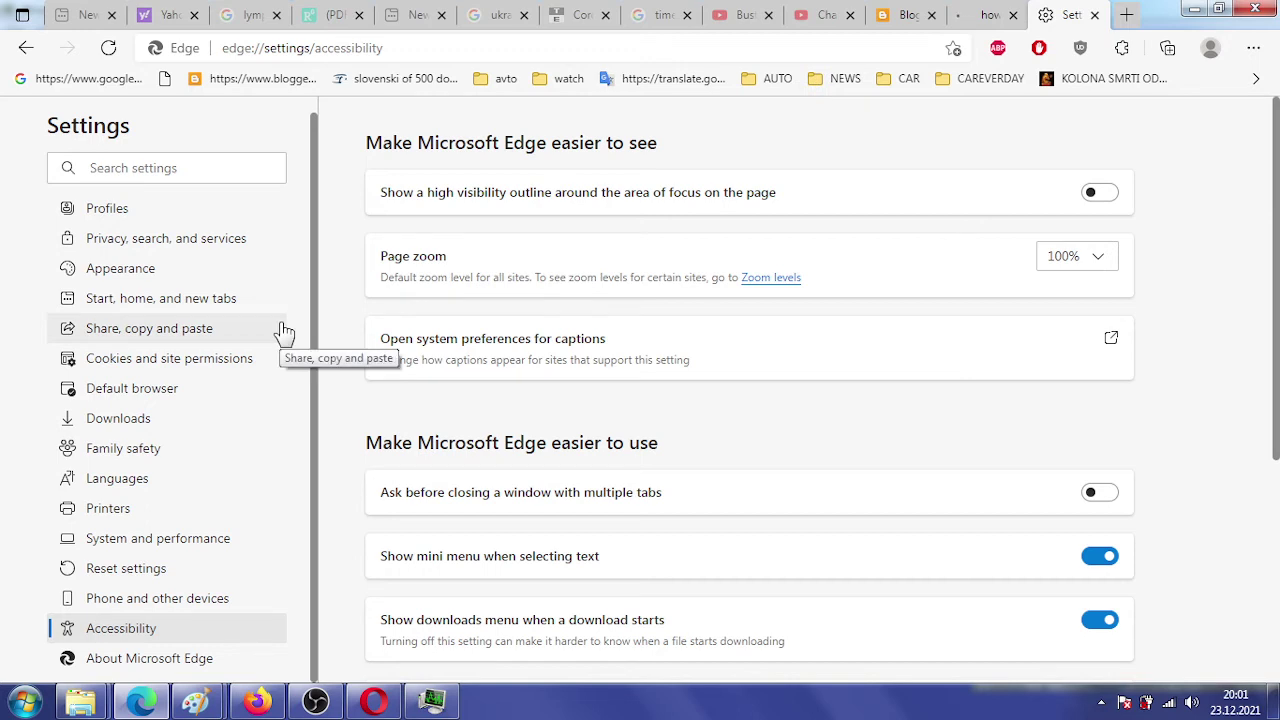
- Review the Privacy, search, and services settings from tracking prevention through security and secure DNS to the services section
click(198, 240)
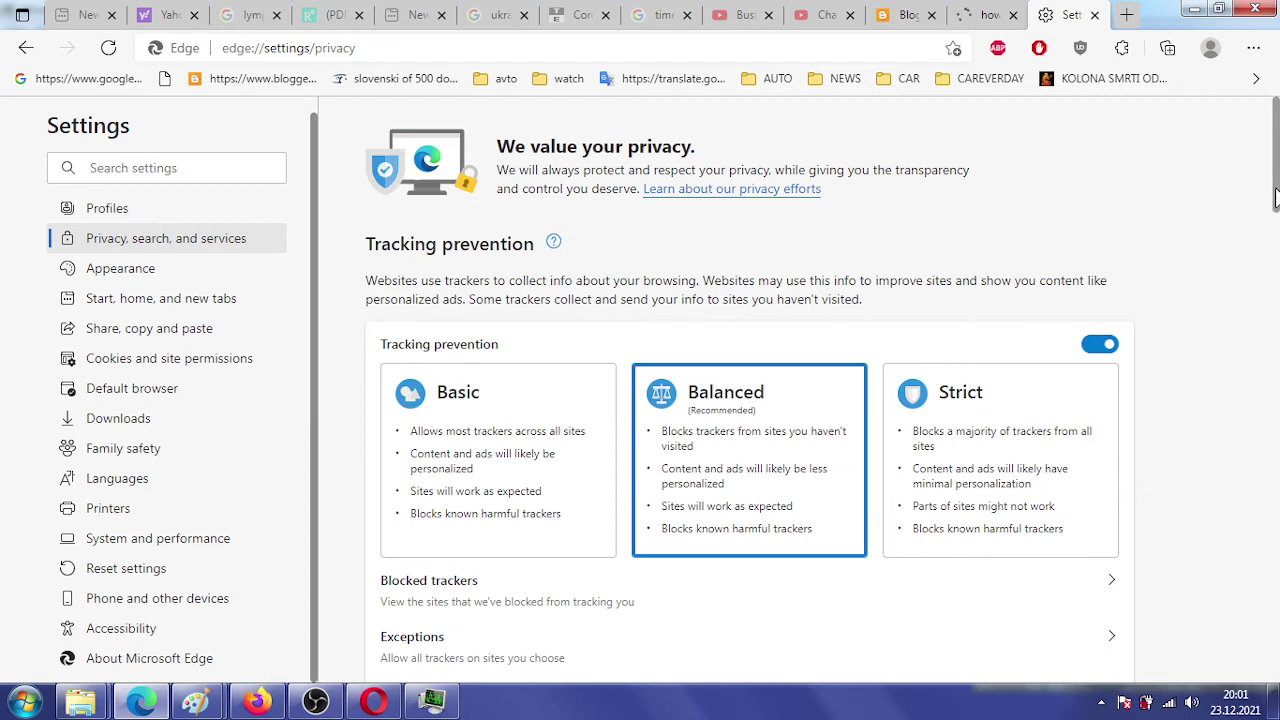
drag(1276, 198, 1276, 378)
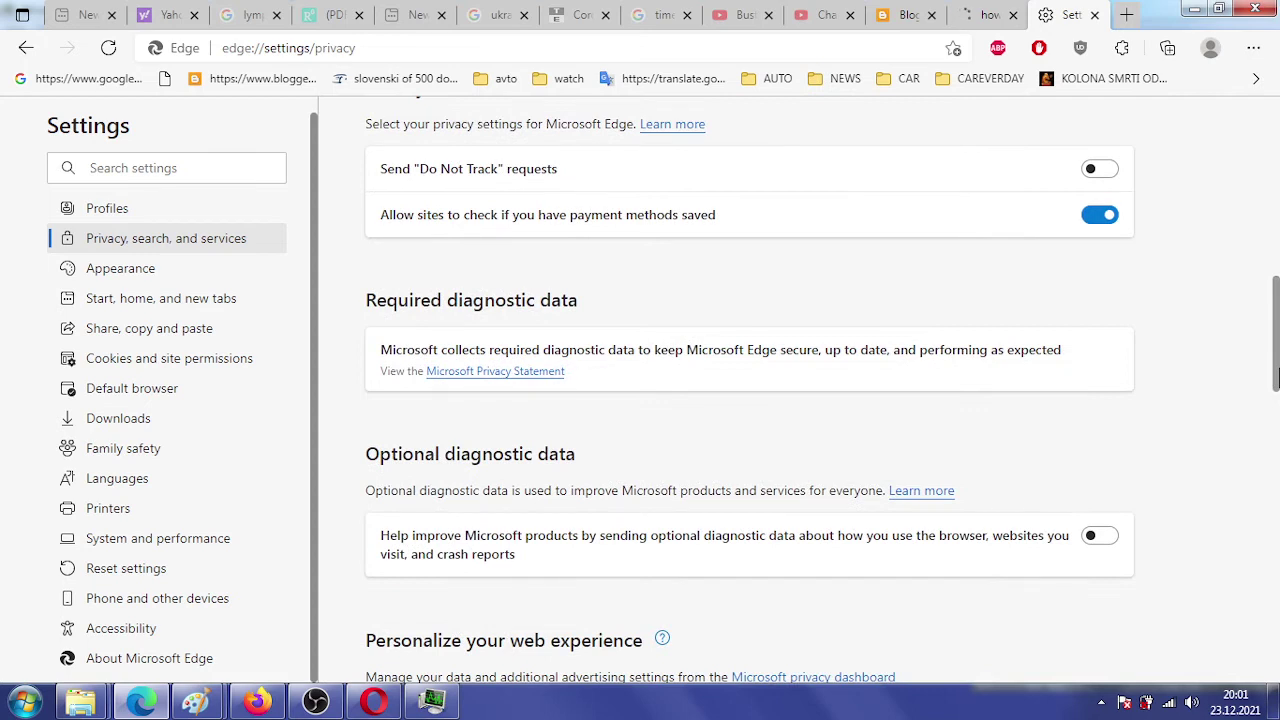
drag(1276, 378, 1276, 510)
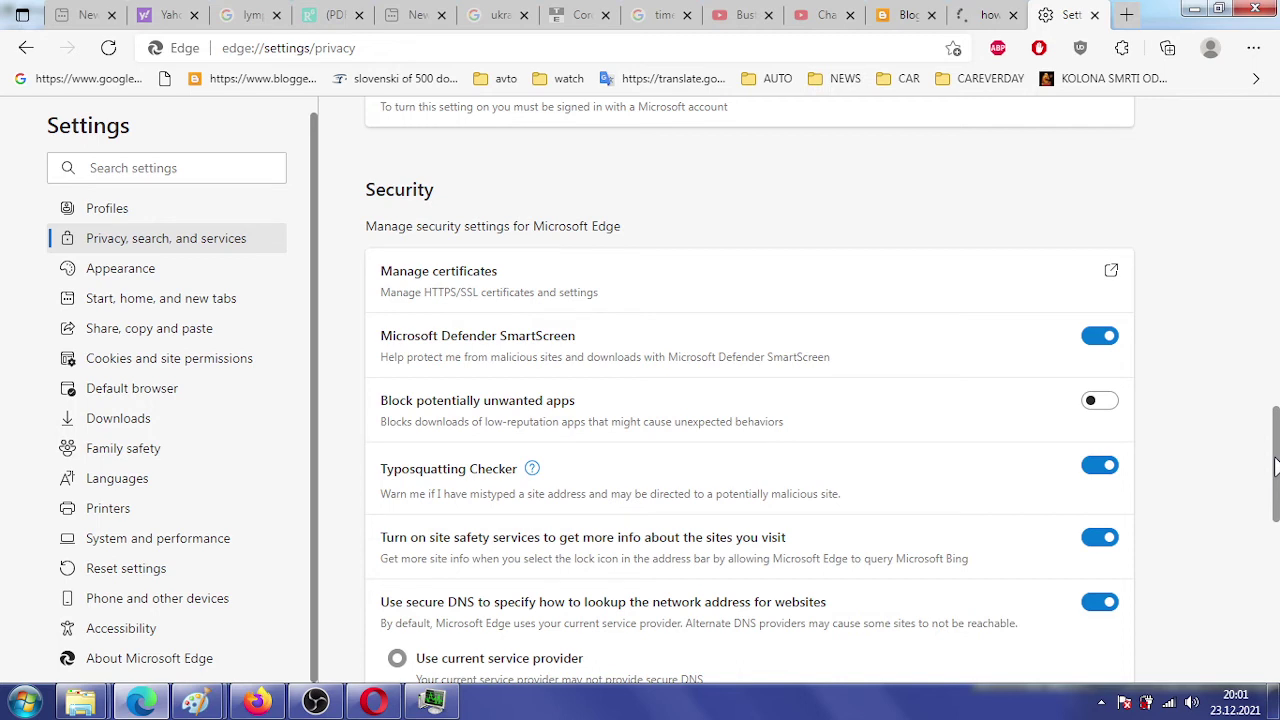
drag(1274, 465, 1274, 512)
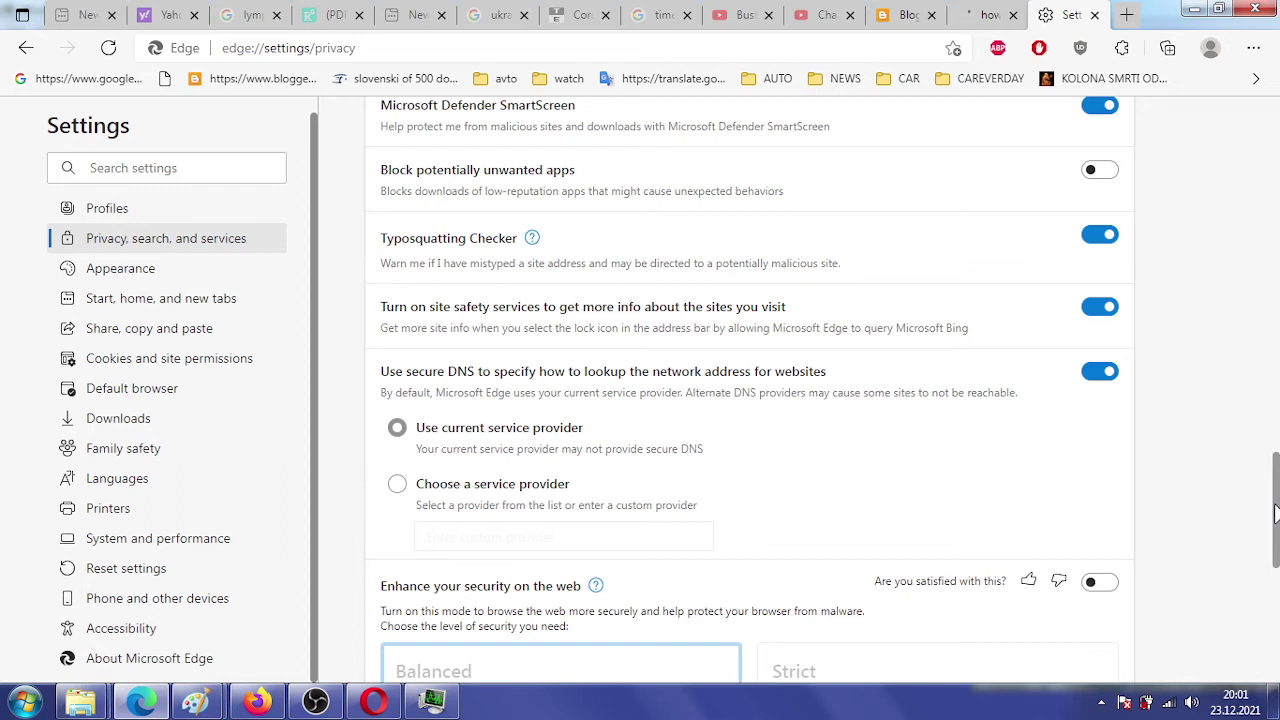
drag(1274, 512, 1274, 632)
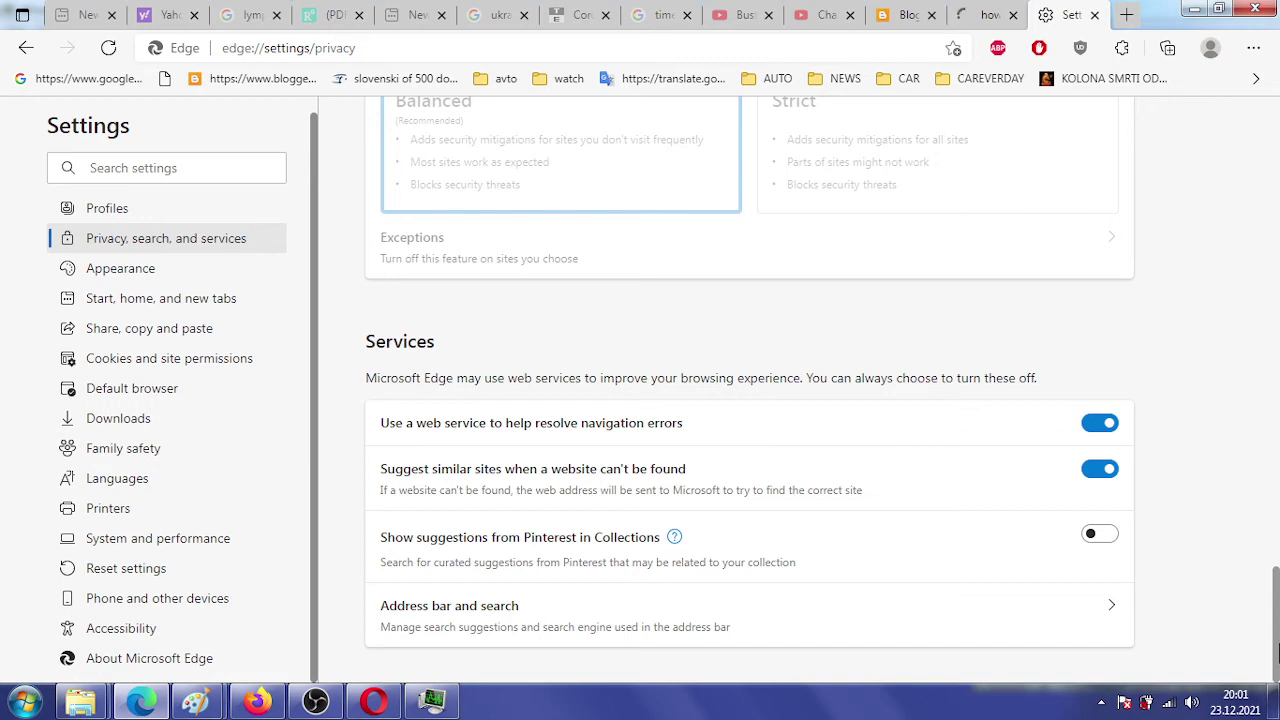
- Search the browser settings for "vpn"
click(197, 174)
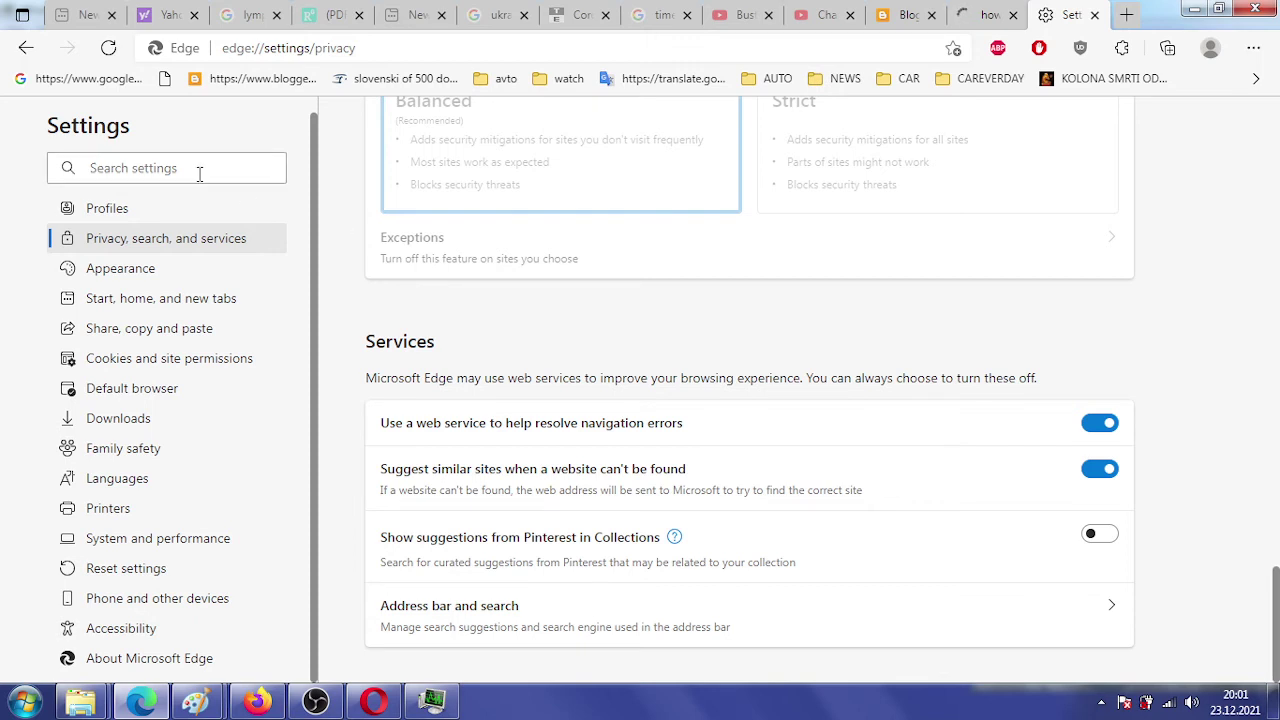
text(v)
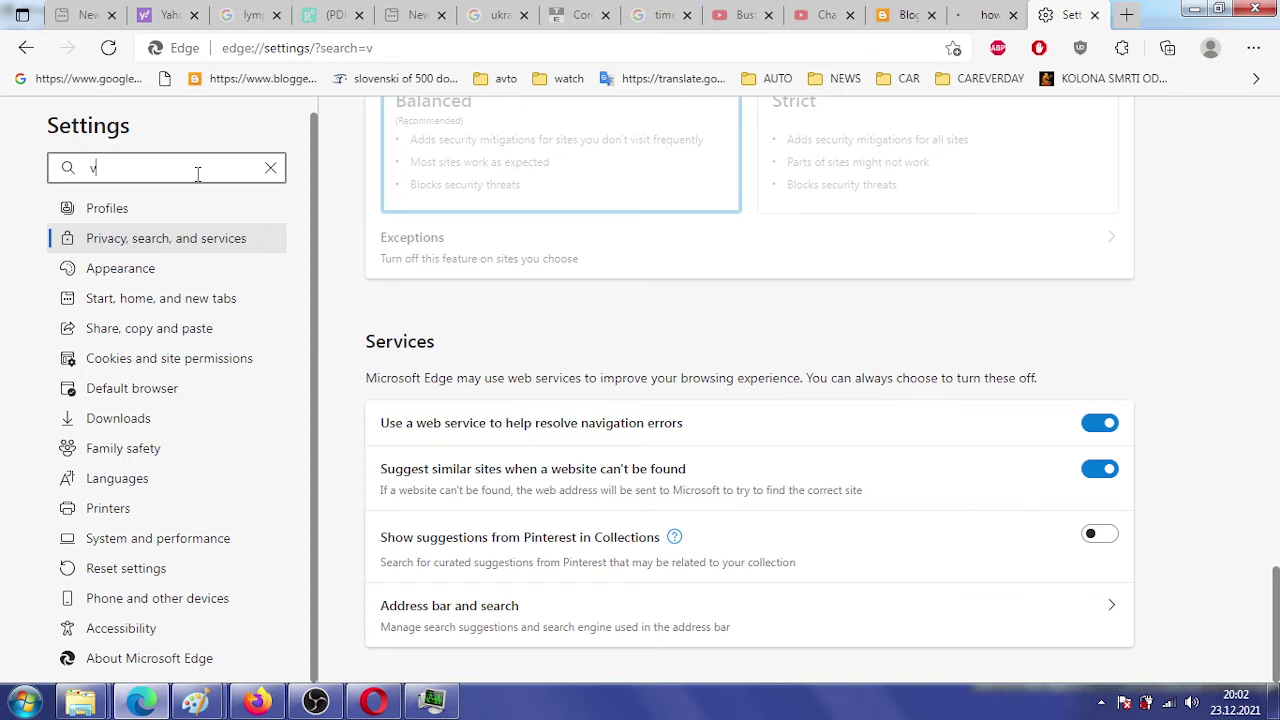
text(pn)
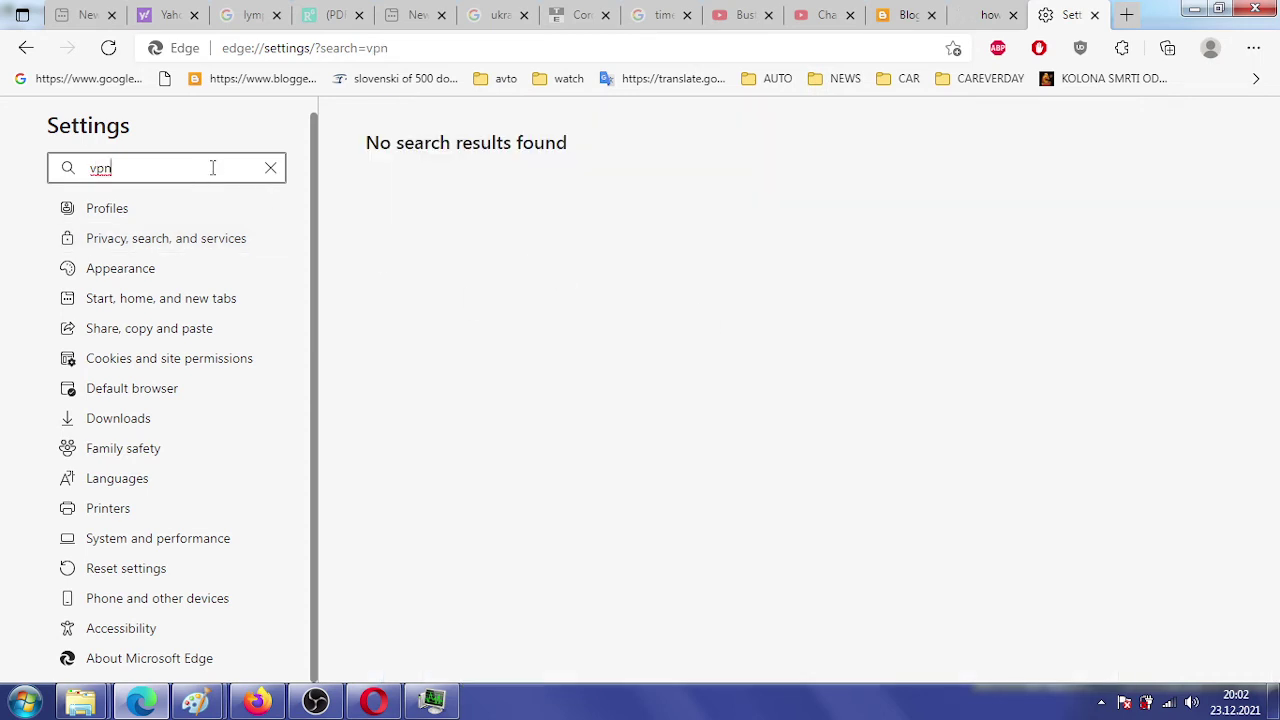
- Search the settings for "proxy" instead and open the computer's proxy settings
key(BackSpace)
key(BackSpace)
key(BackSpace)
text(p)
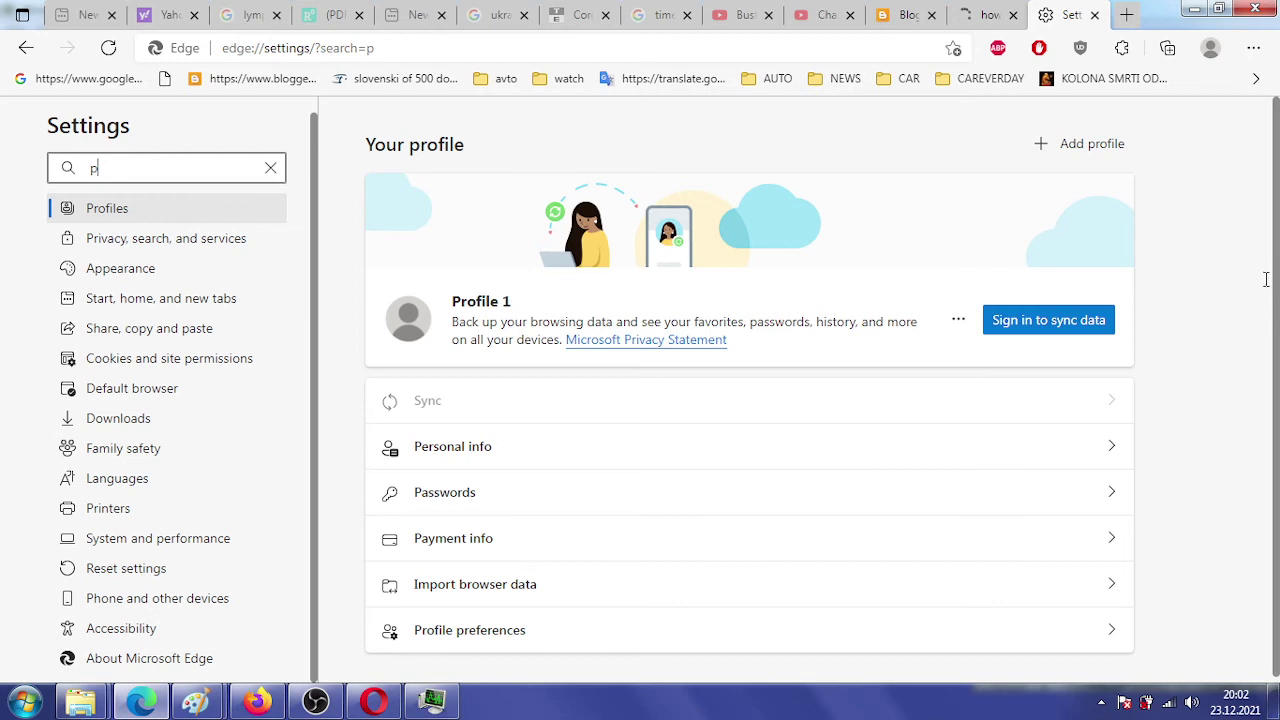
text(roxy)
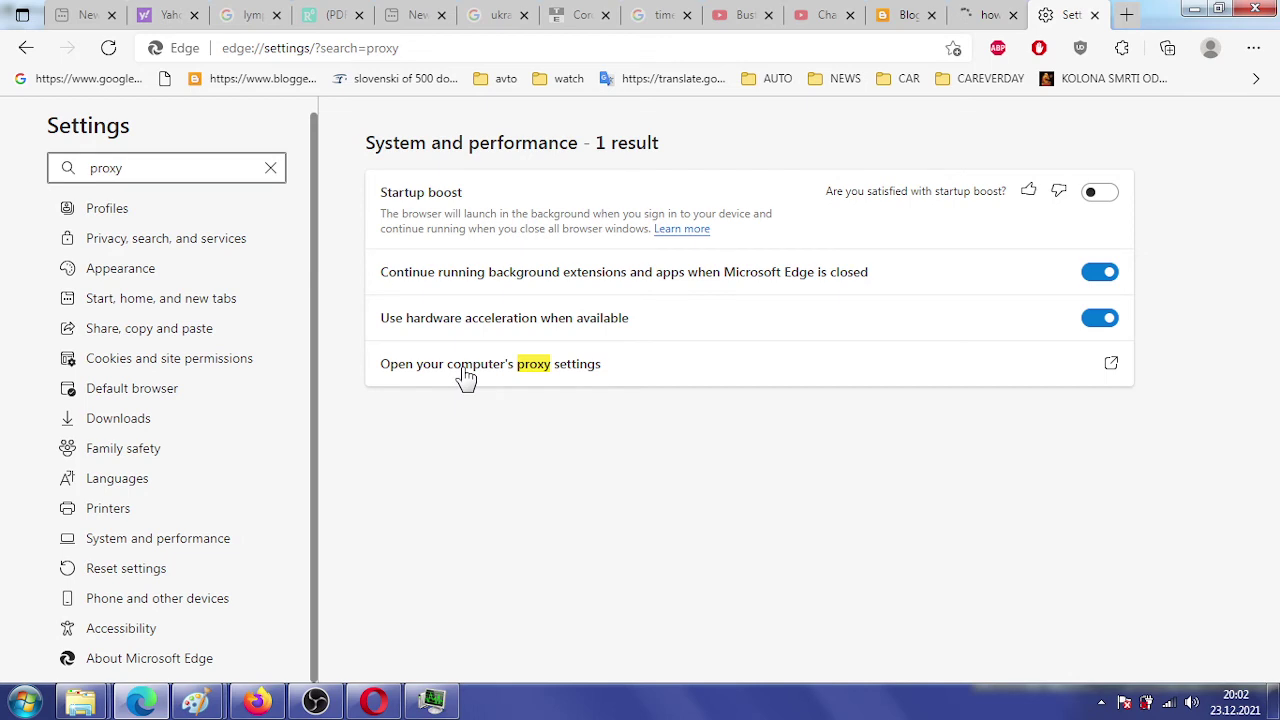
click(1109, 365)
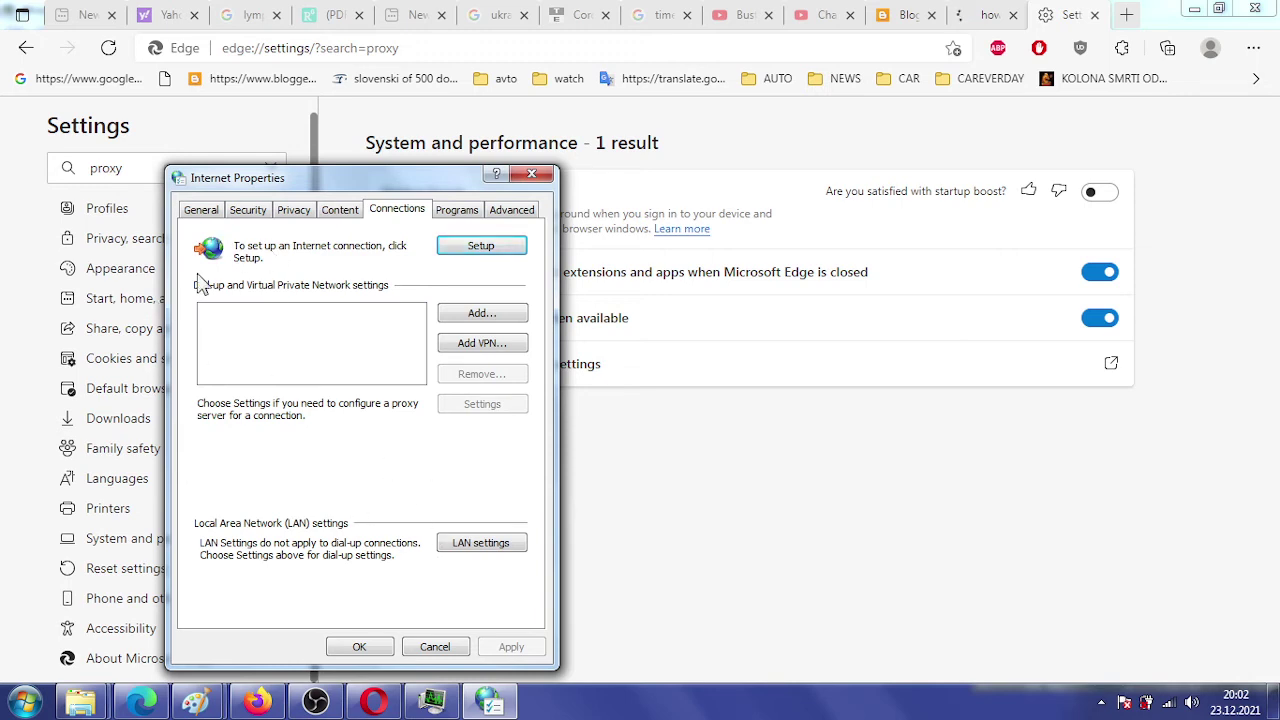
- Review the general options in Internet Properties and inspect the Local intranet, Trusted sites, Restricted and My Computer security zones
click(204, 212)
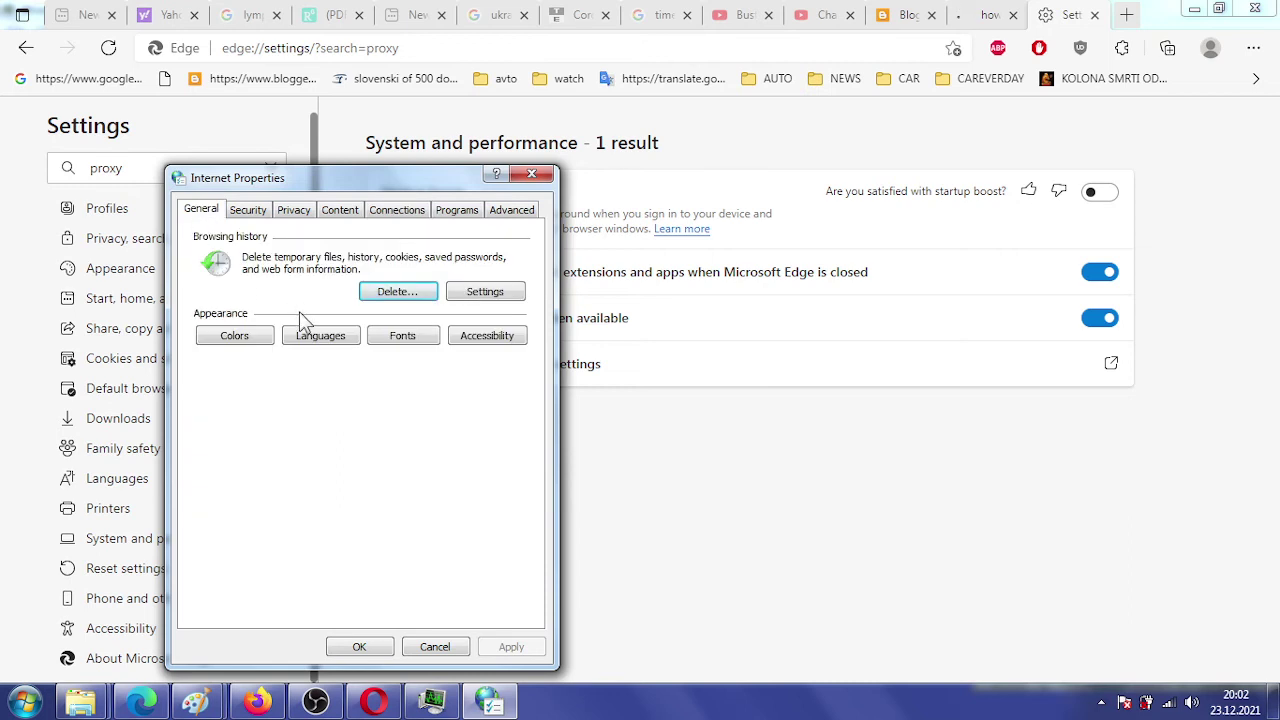
click(250, 211)
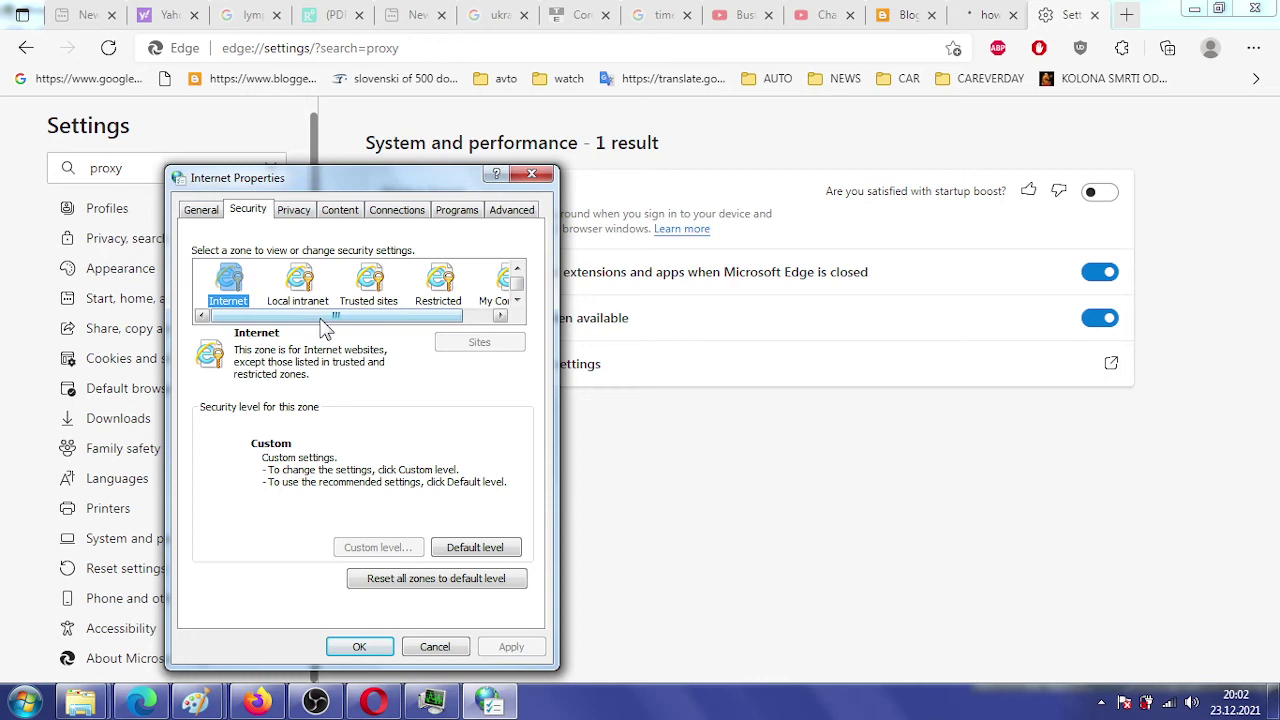
click(301, 290)
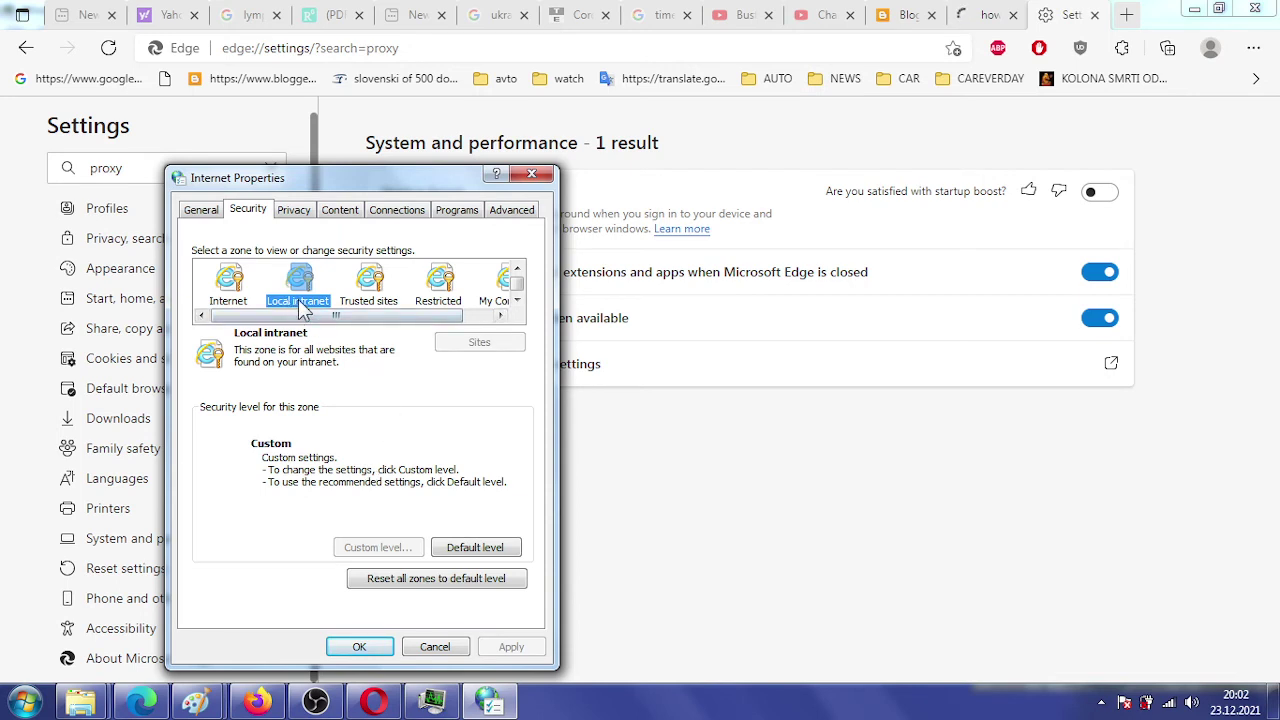
click(362, 290)
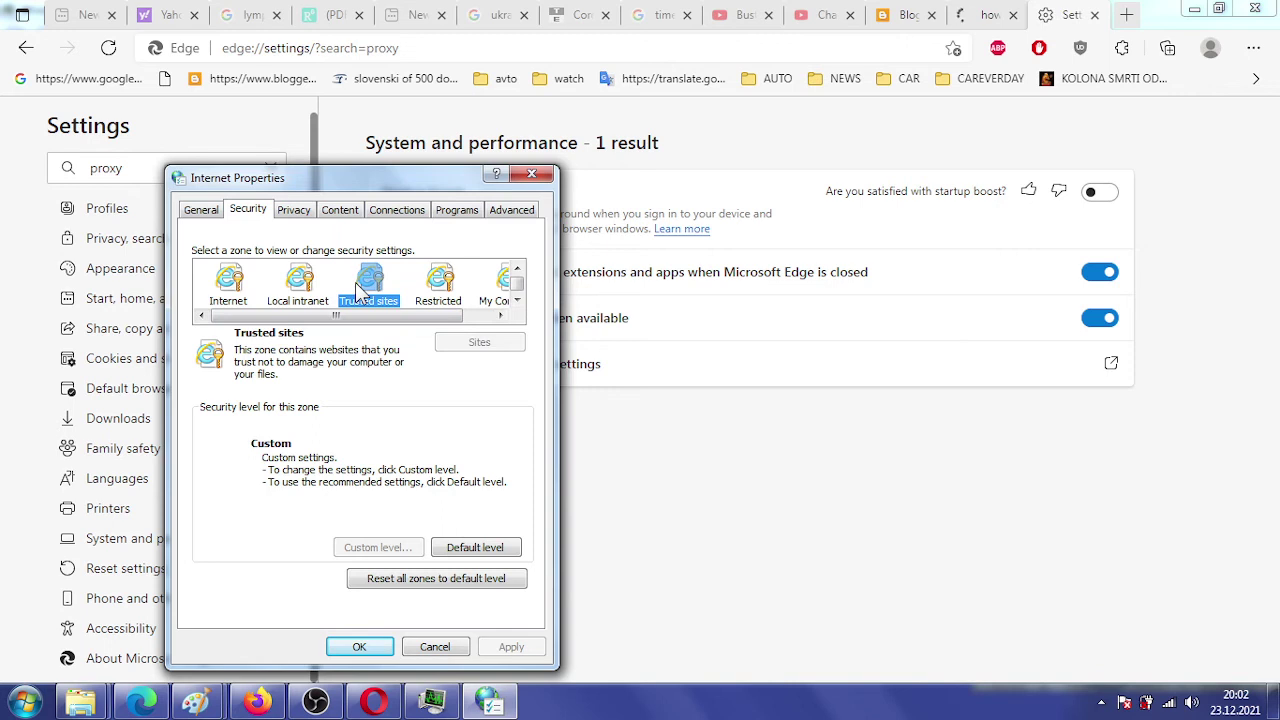
click(436, 300)
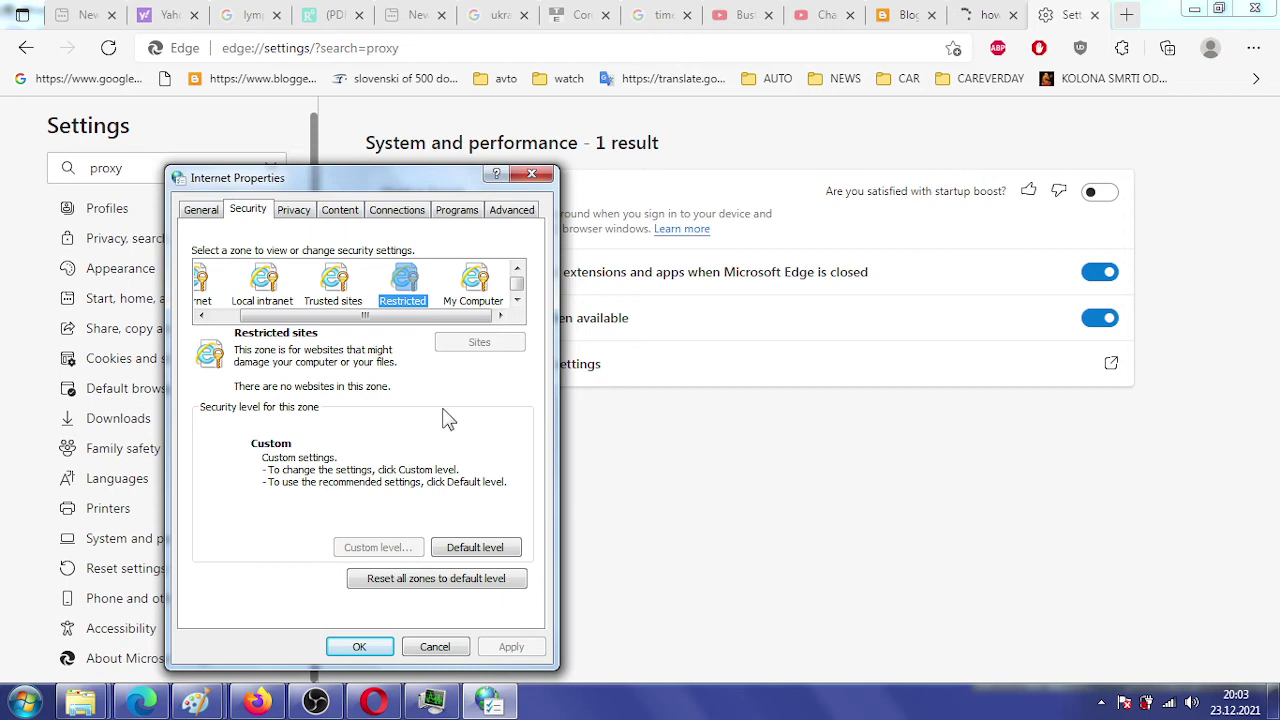
click(480, 280)
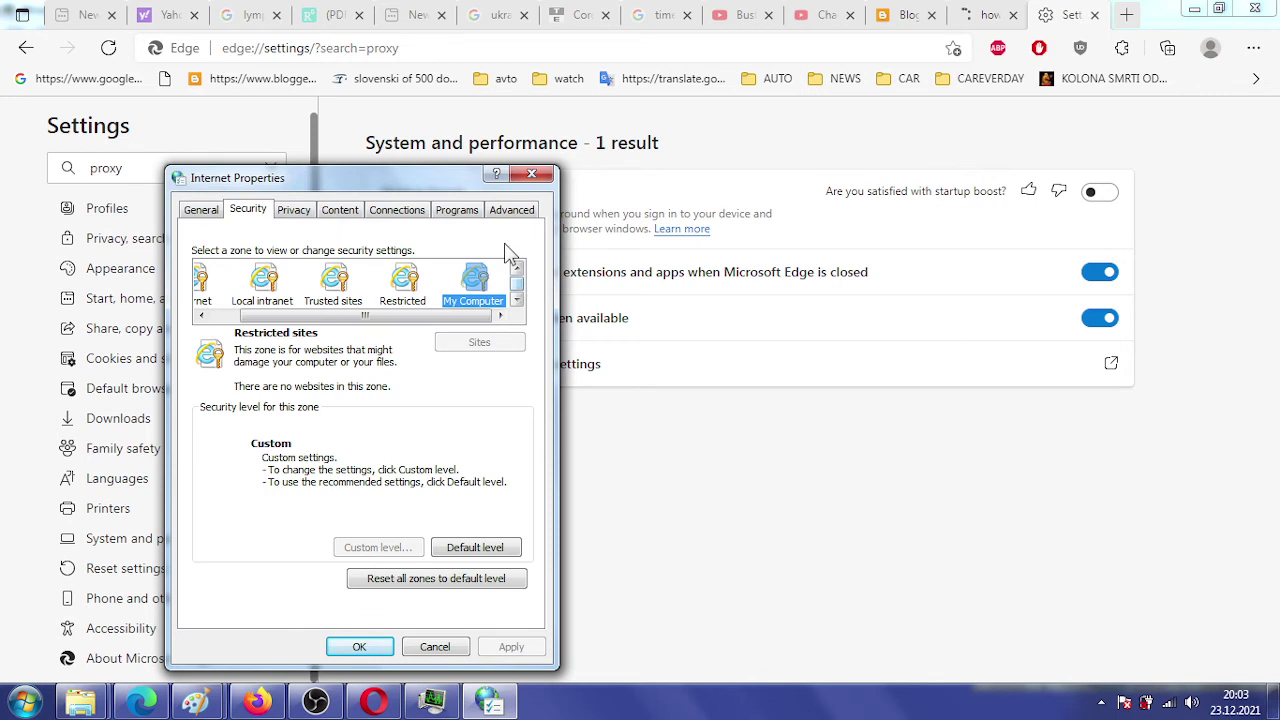
click(233, 316)
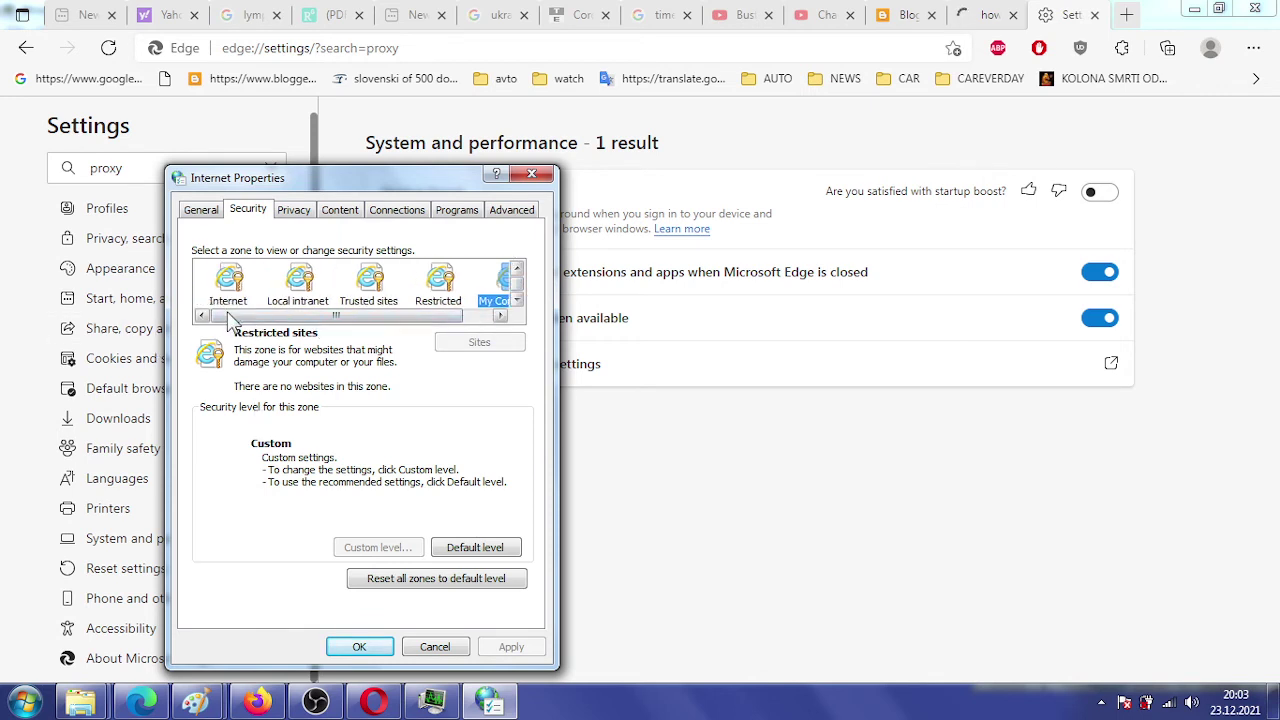
- Check the Internet Properties privacy options, including advanced cookie handling, and view the content settings
click(294, 216)
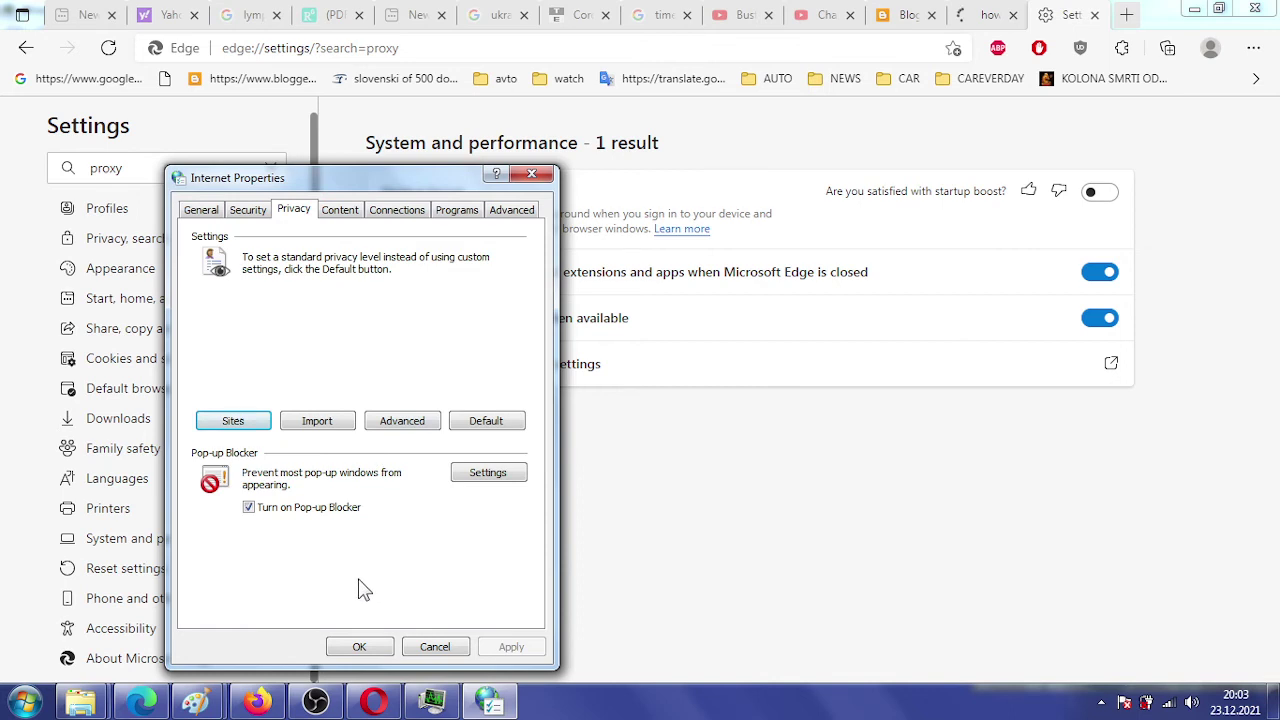
click(403, 425)
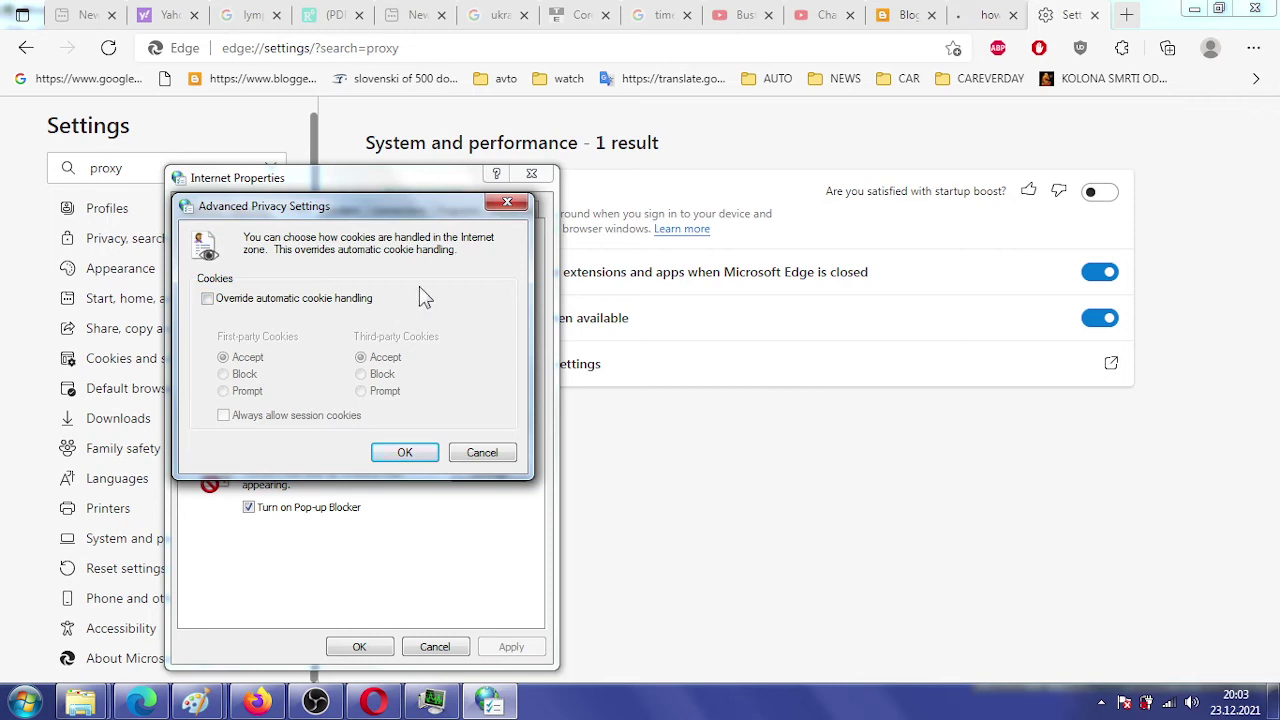
click(507, 203)
click(340, 210)
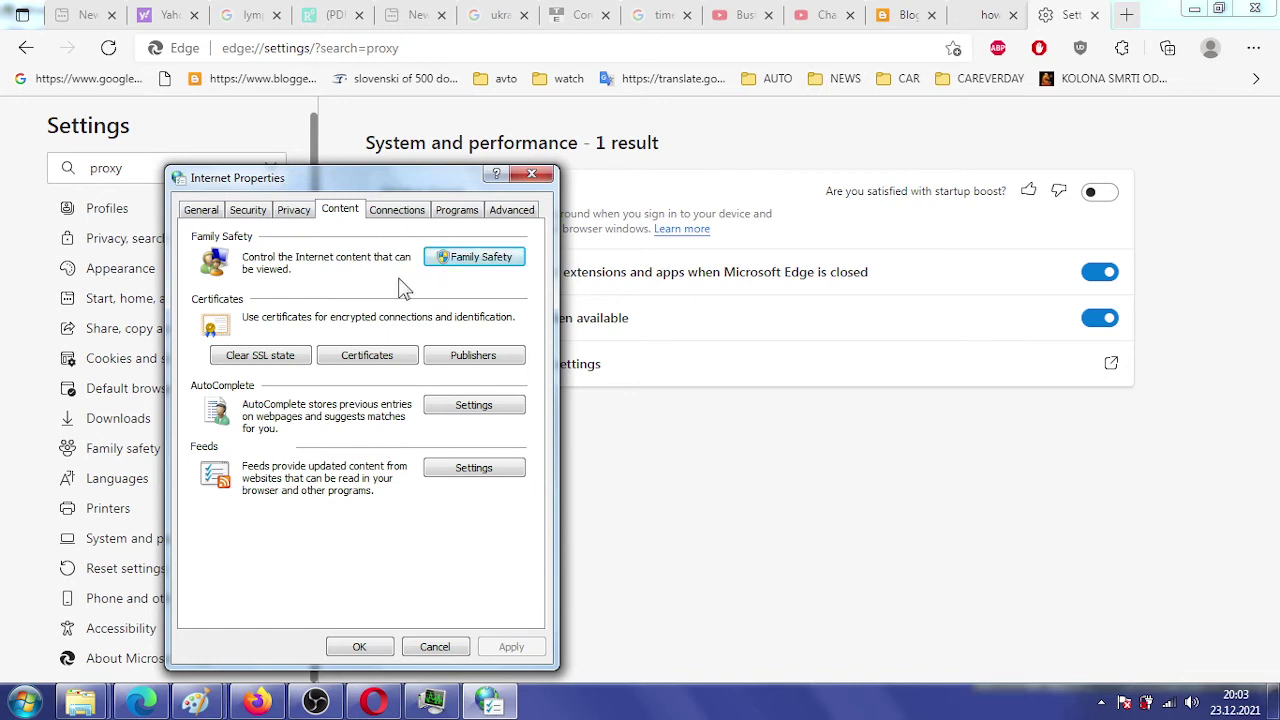
- Inspect the connection options and LAN proxy settings without changing them, and view the programs and add-ons options
click(397, 210)
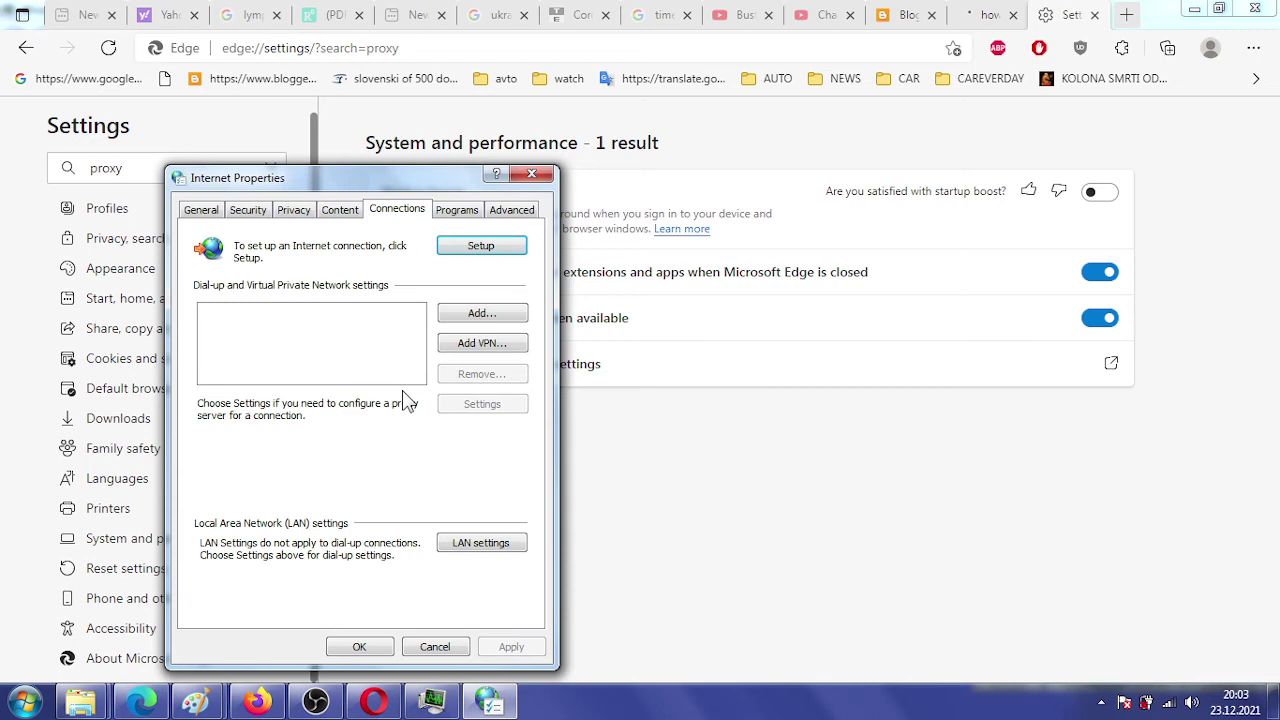
click(470, 545)
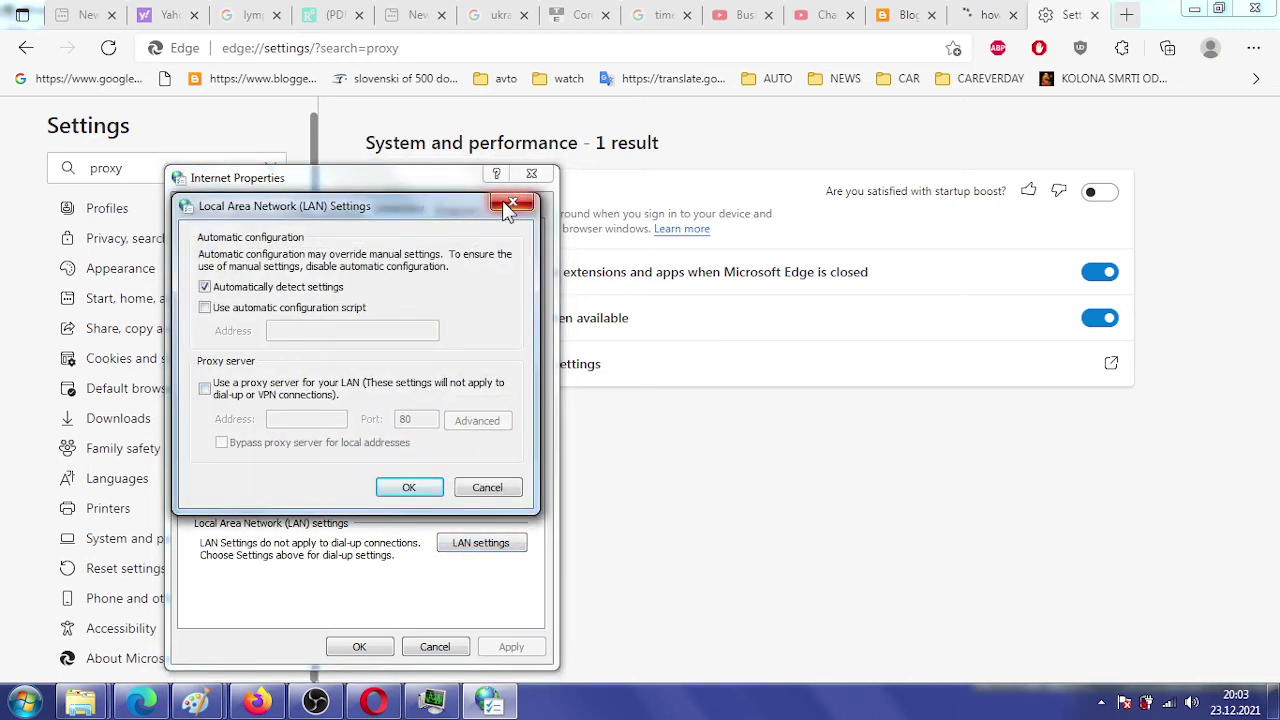
click(510, 206)
click(466, 213)
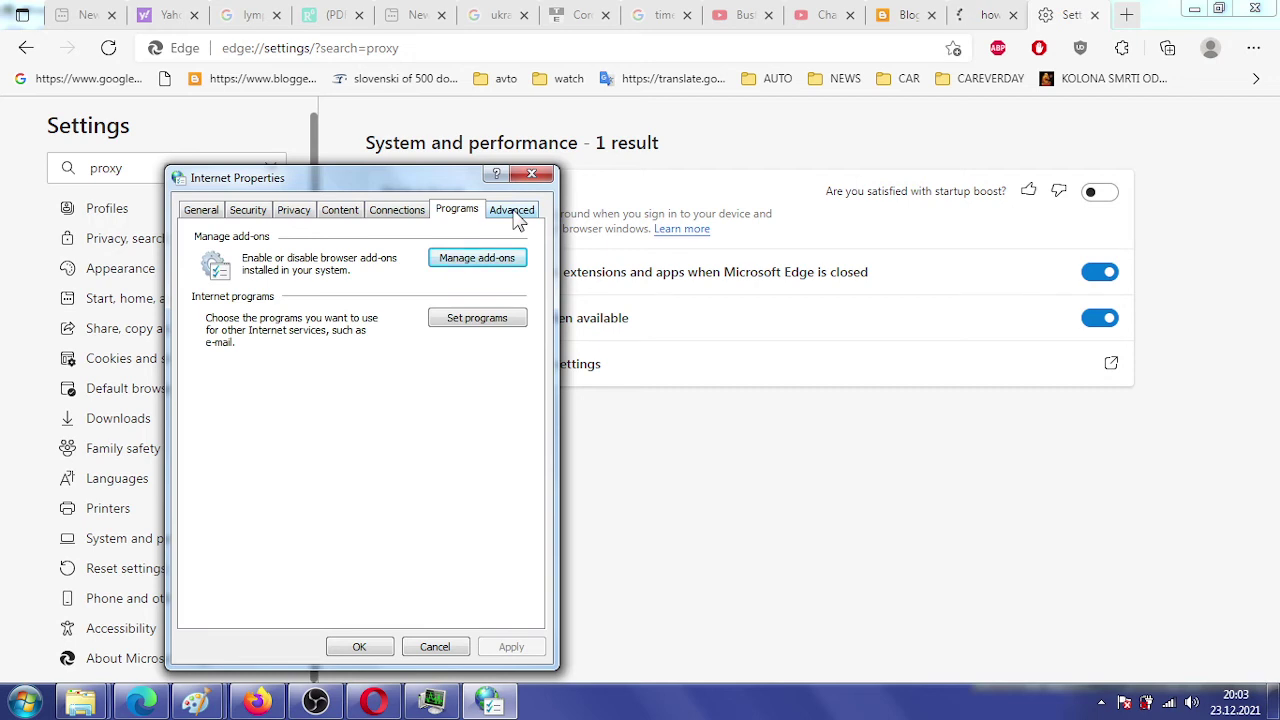
- View the Windows default programs options from Internet Properties and close both windows
click(452, 318)
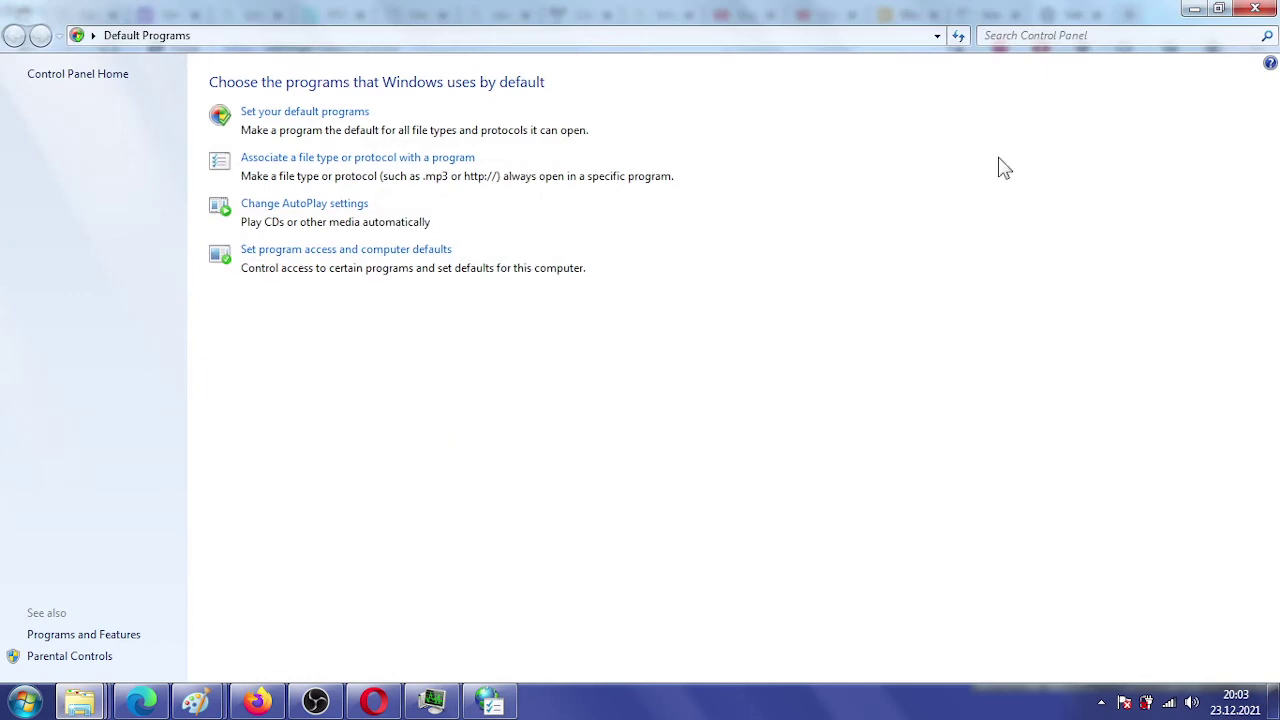
click(1255, 8)
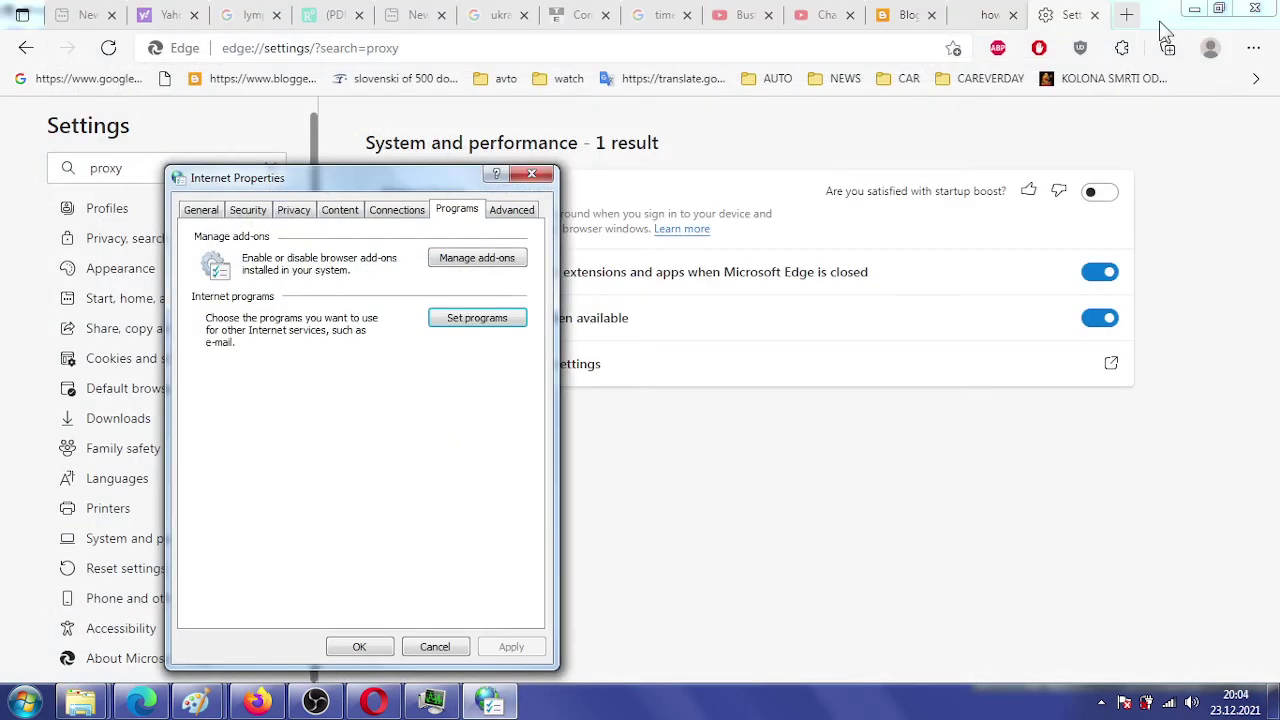
click(531, 174)
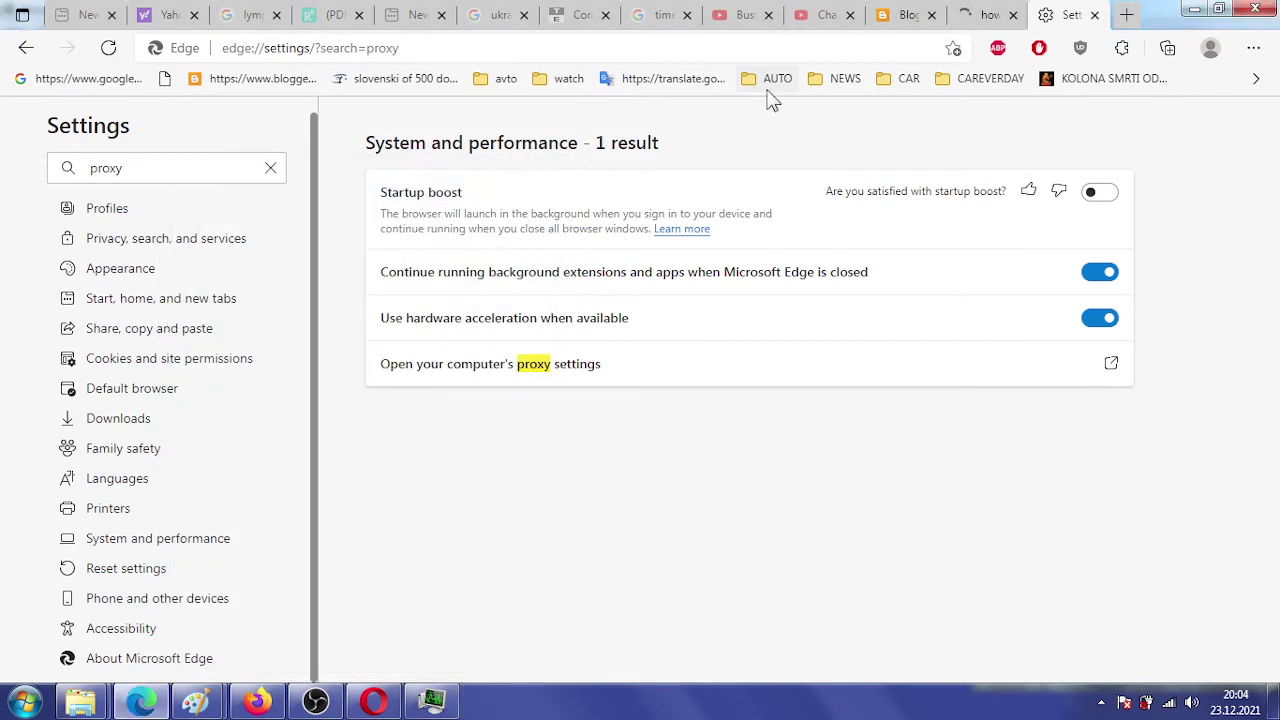
- Return to the browser tab with the Google results and reduce the browser window from full screen
click(970, 15)
click(1219, 9)
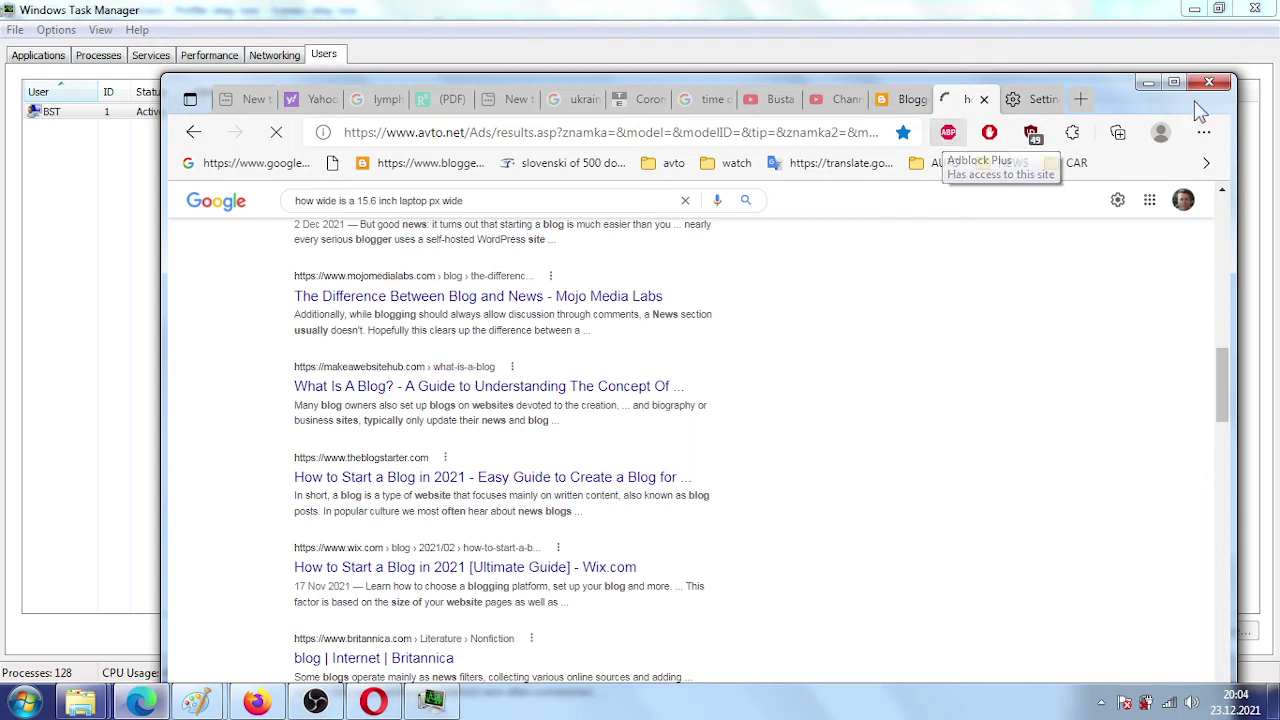
click(1203, 138)
click(823, 300)
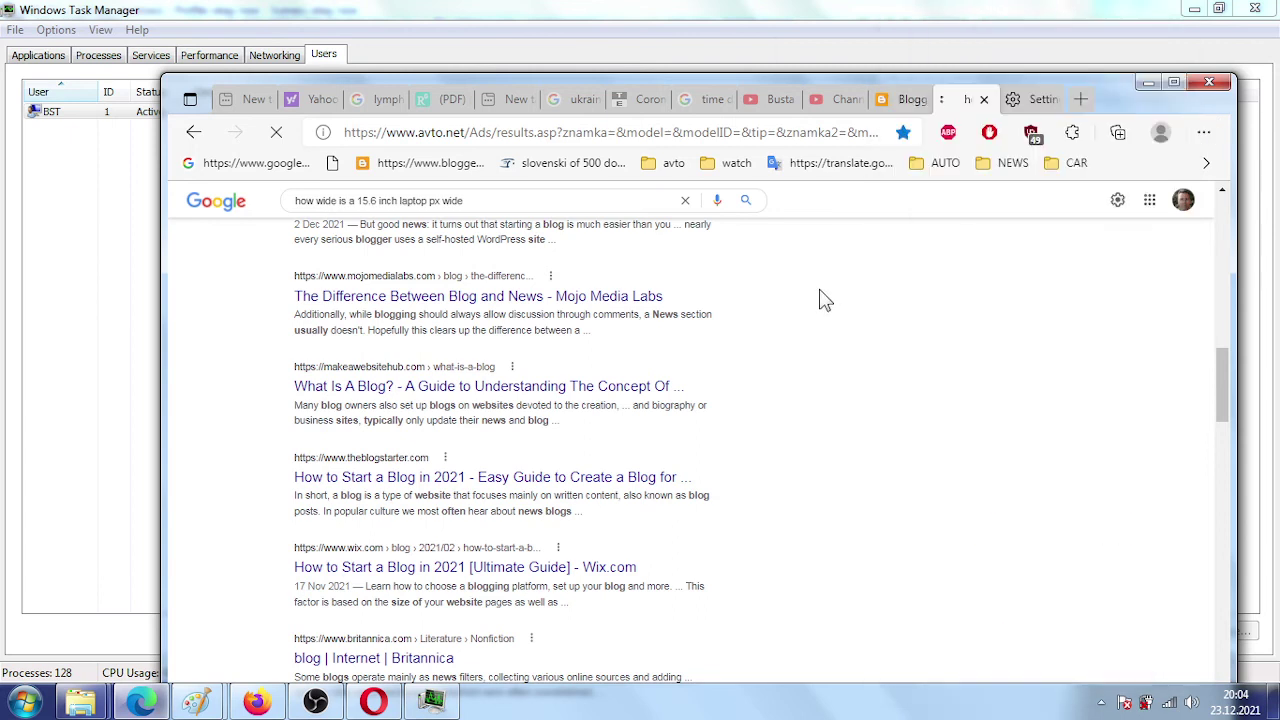
- Open the browser profile settings and review the saved personal info page
click(1160, 133)
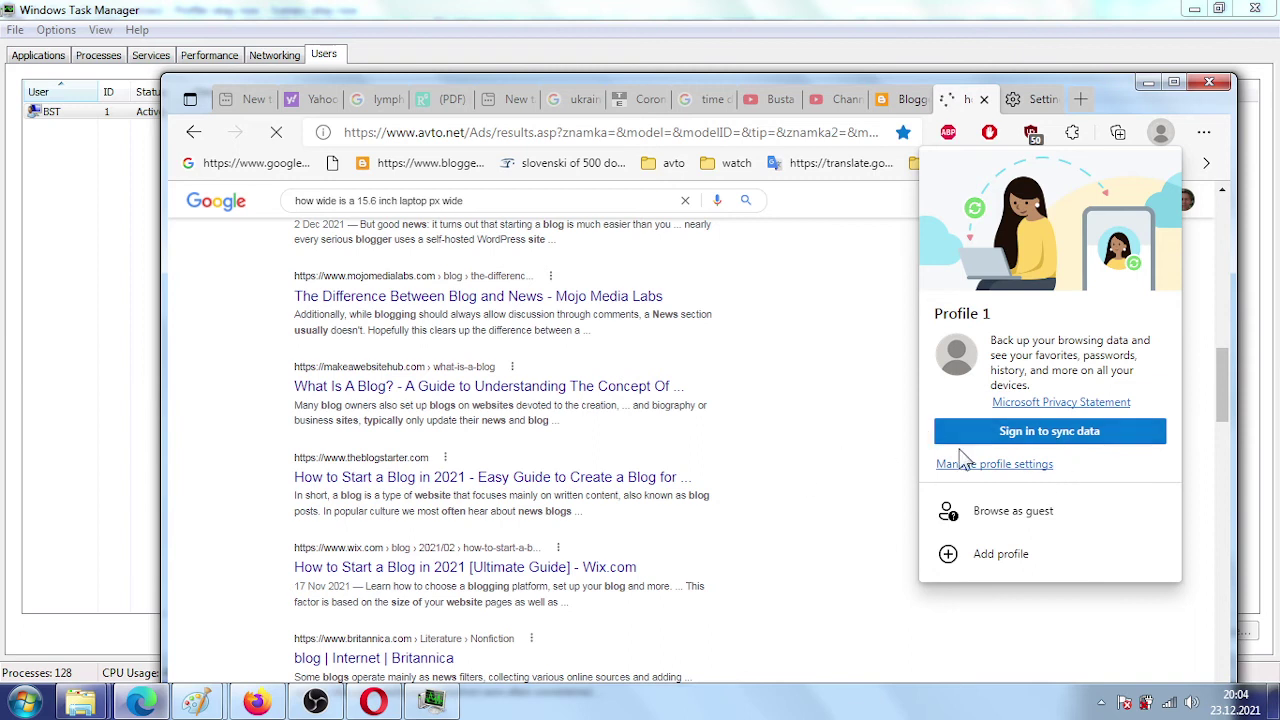
click(985, 468)
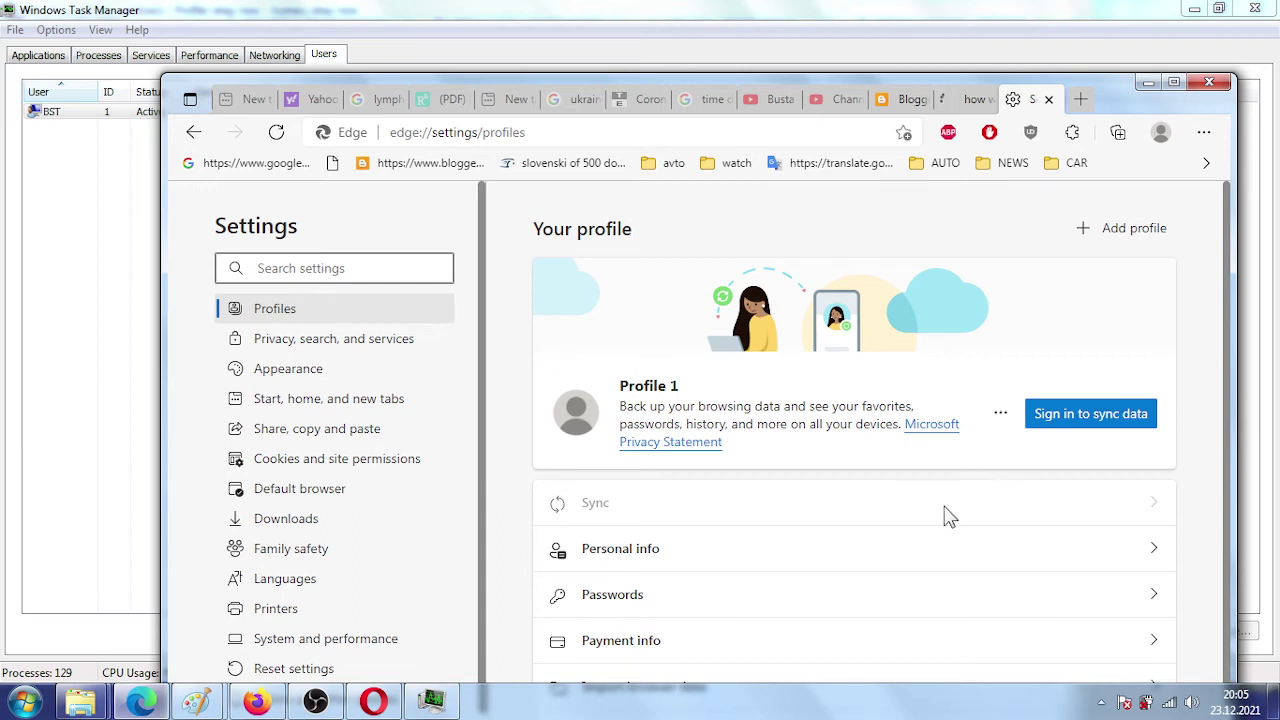
click(748, 566)
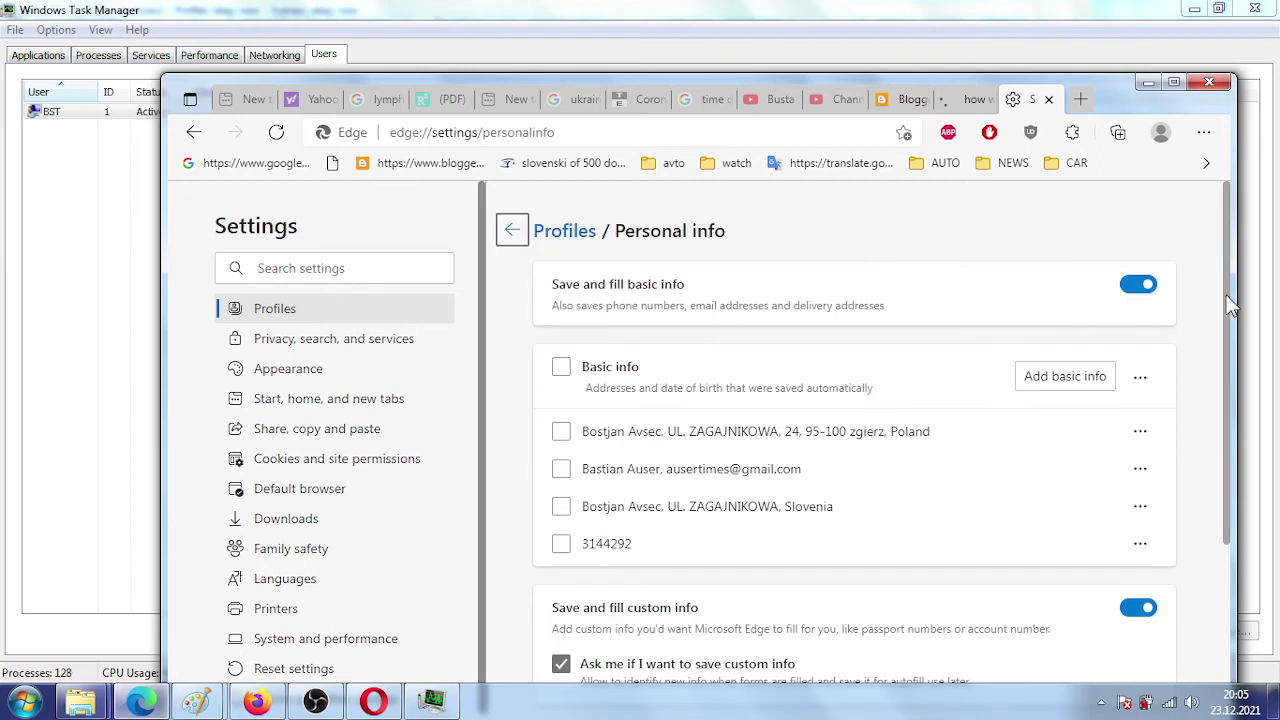
mouse_move(1229, 298)
mouse_down()
mouse_move(1224, 490)
mouse_move(1248, 445)
mouse_move(1249, 286)
mouse_up()
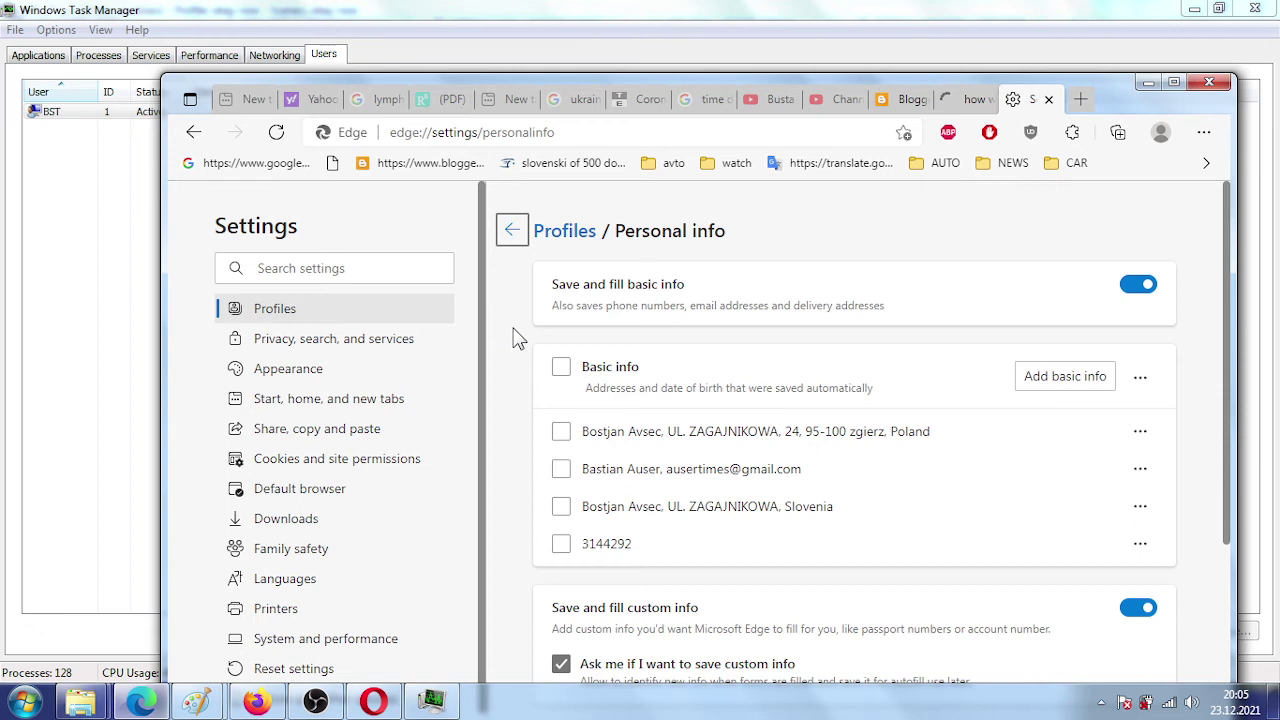
- Review the privacy, appearance and reset pages of the browser settings
click(322, 338)
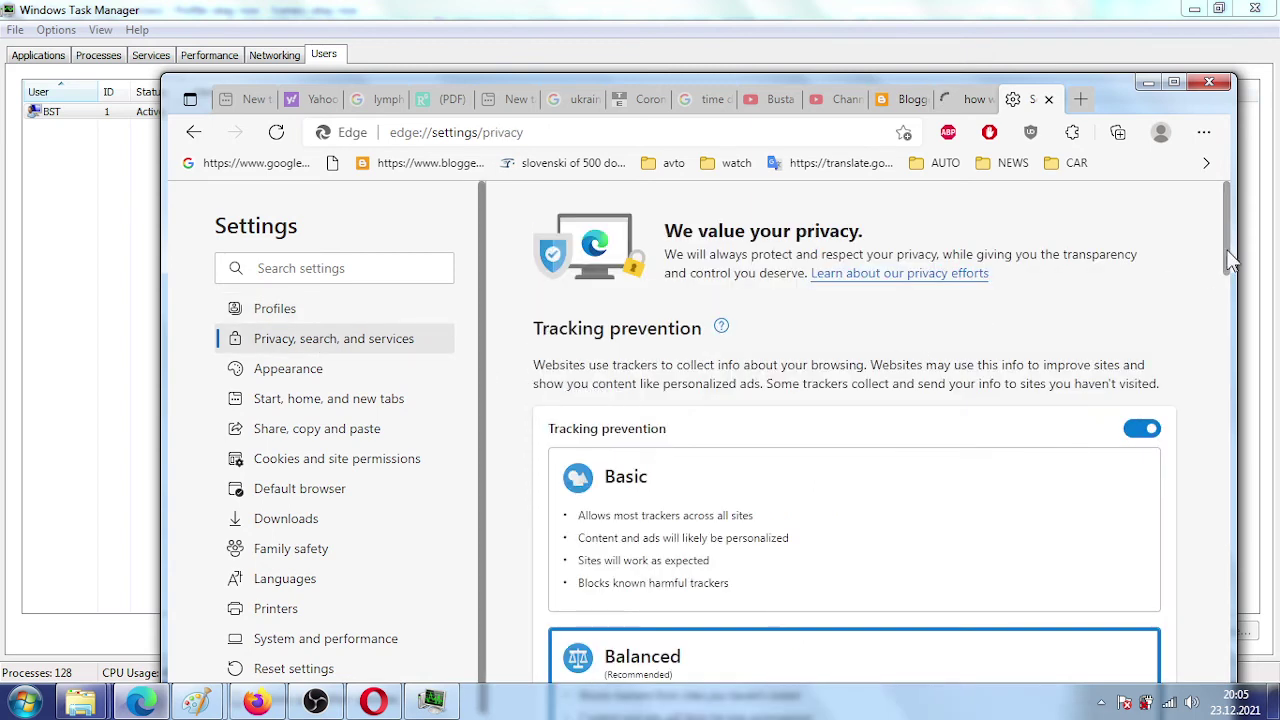
drag(1228, 258, 1203, 673)
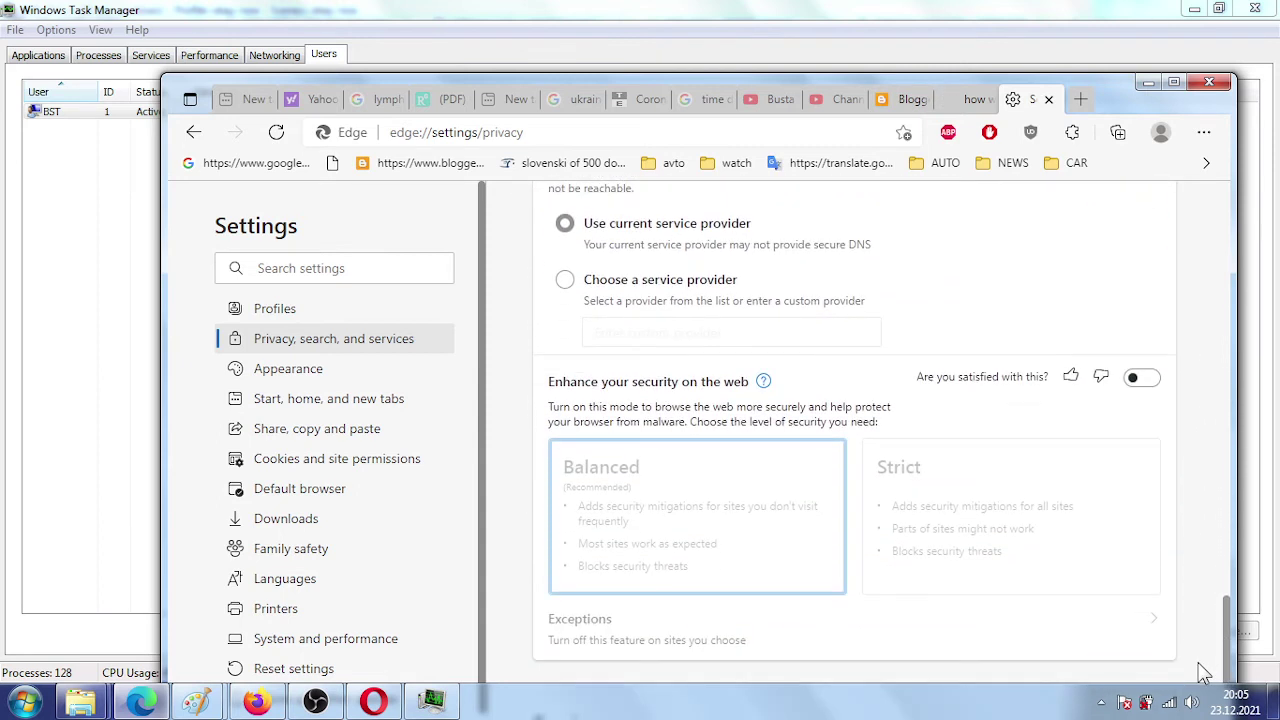
click(280, 382)
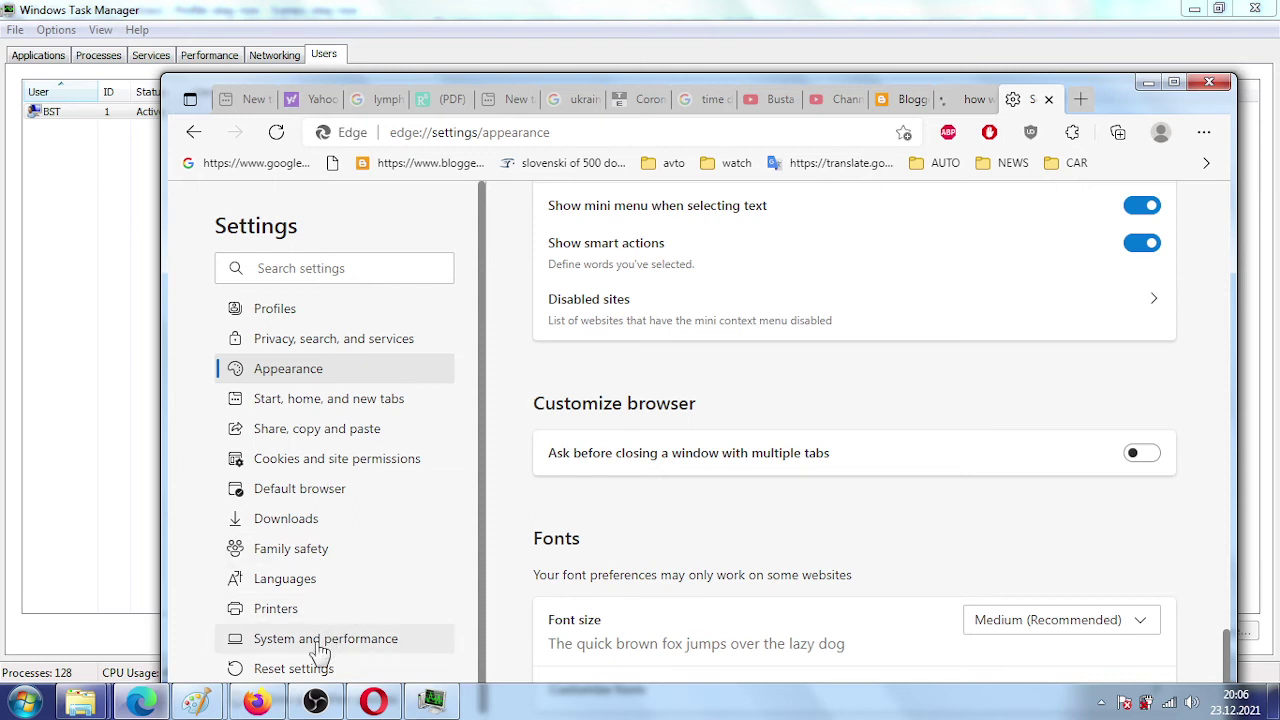
click(300, 668)
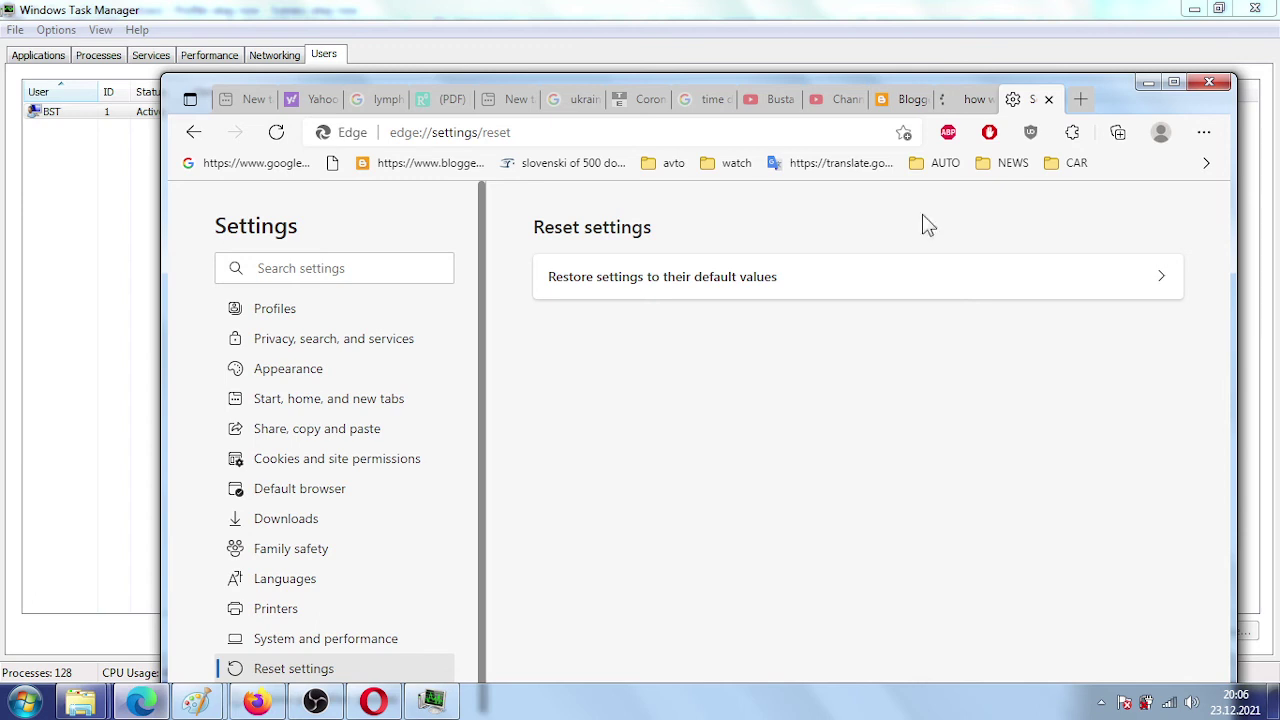
- Review the System and performance settings in the maximized browser window and return to the Profiles page
click(1172, 84)
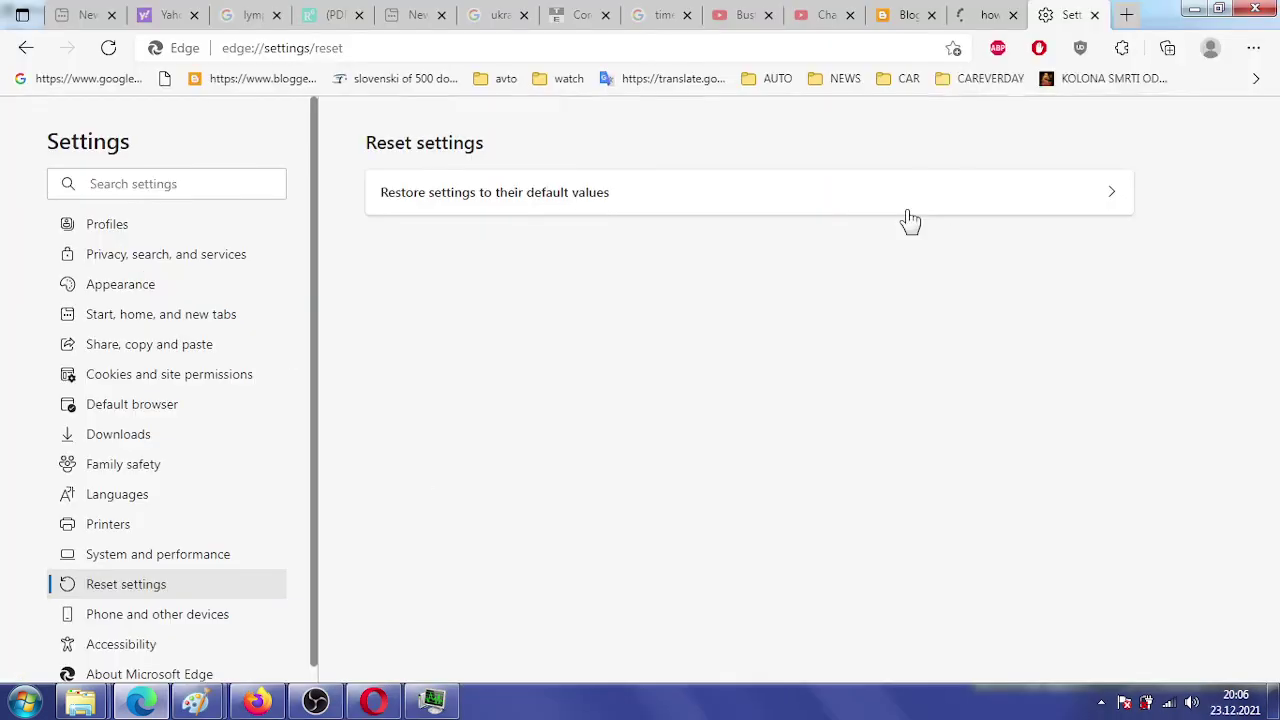
click(163, 562)
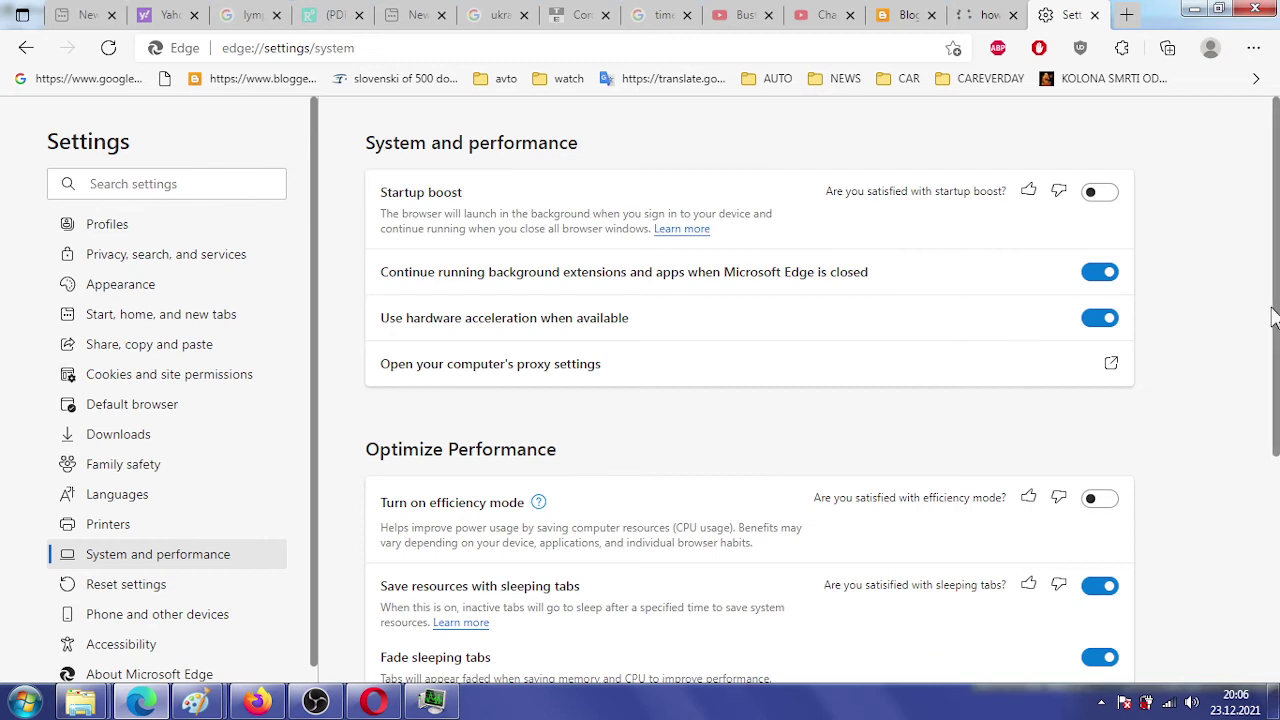
drag(1272, 317, 1266, 357)
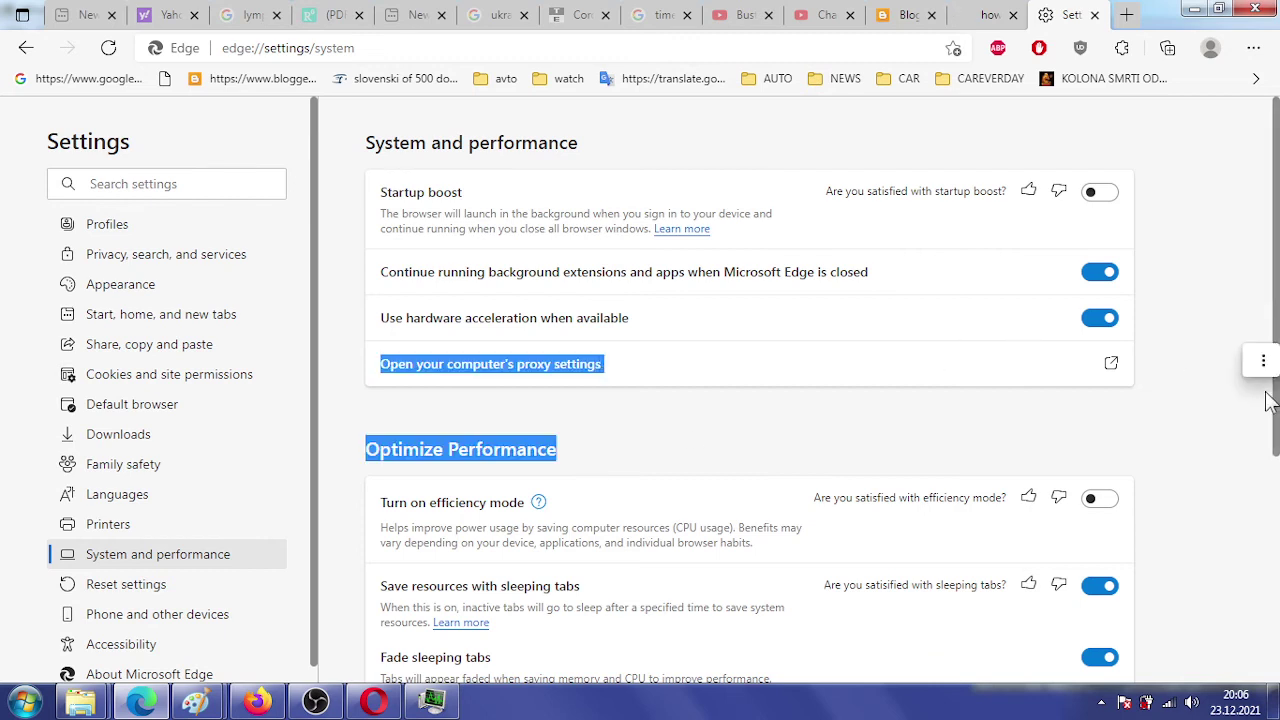
drag(1276, 400, 1273, 640)
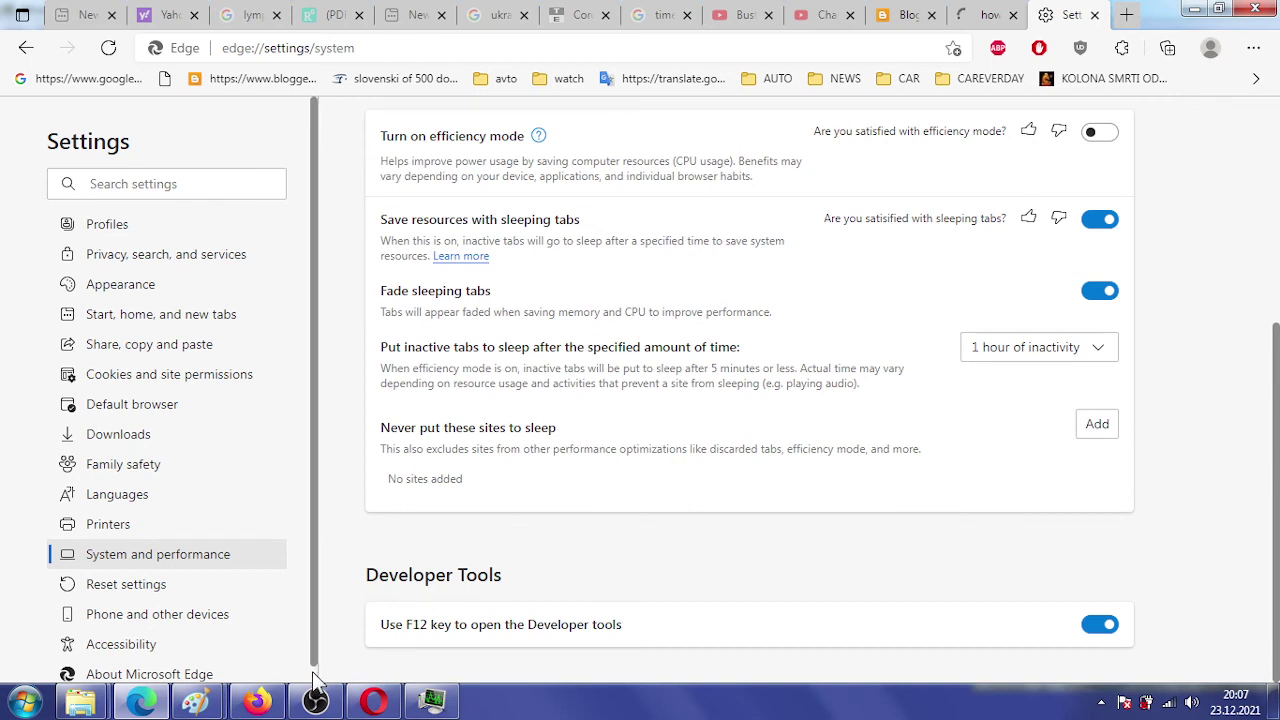
scroll(313, 669, down, 1)
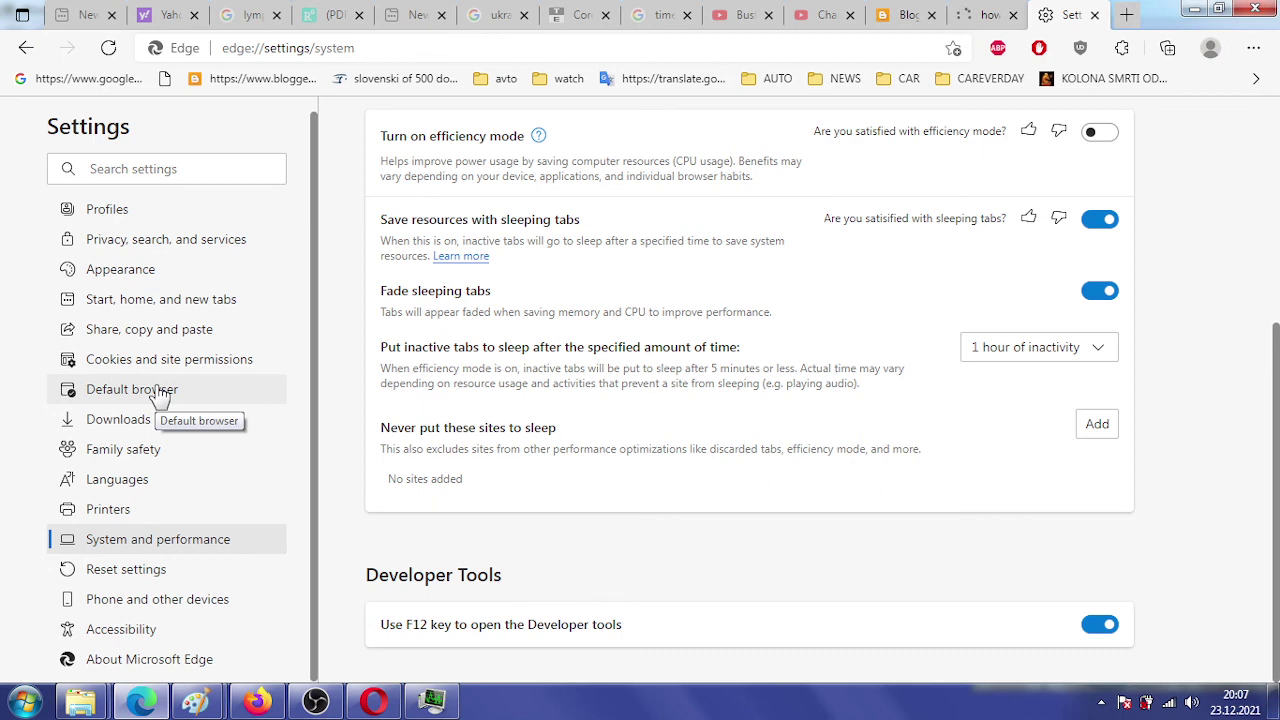
click(197, 243)
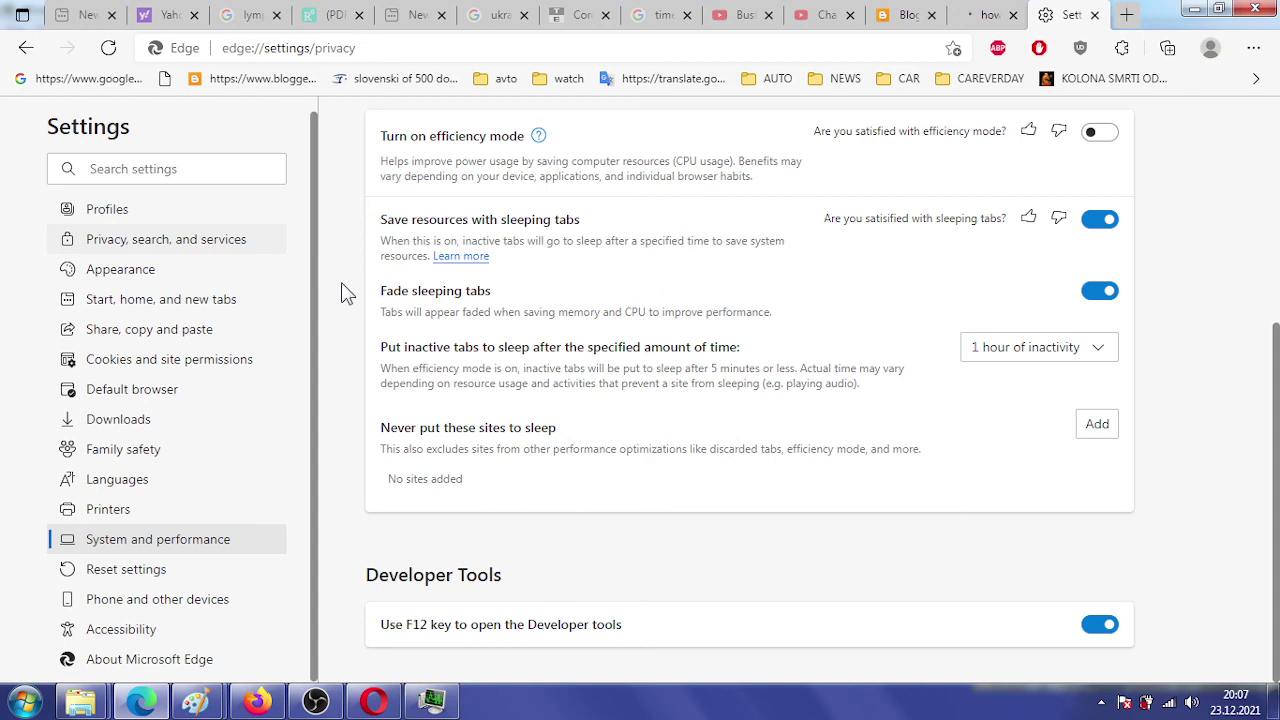
click(108, 210)
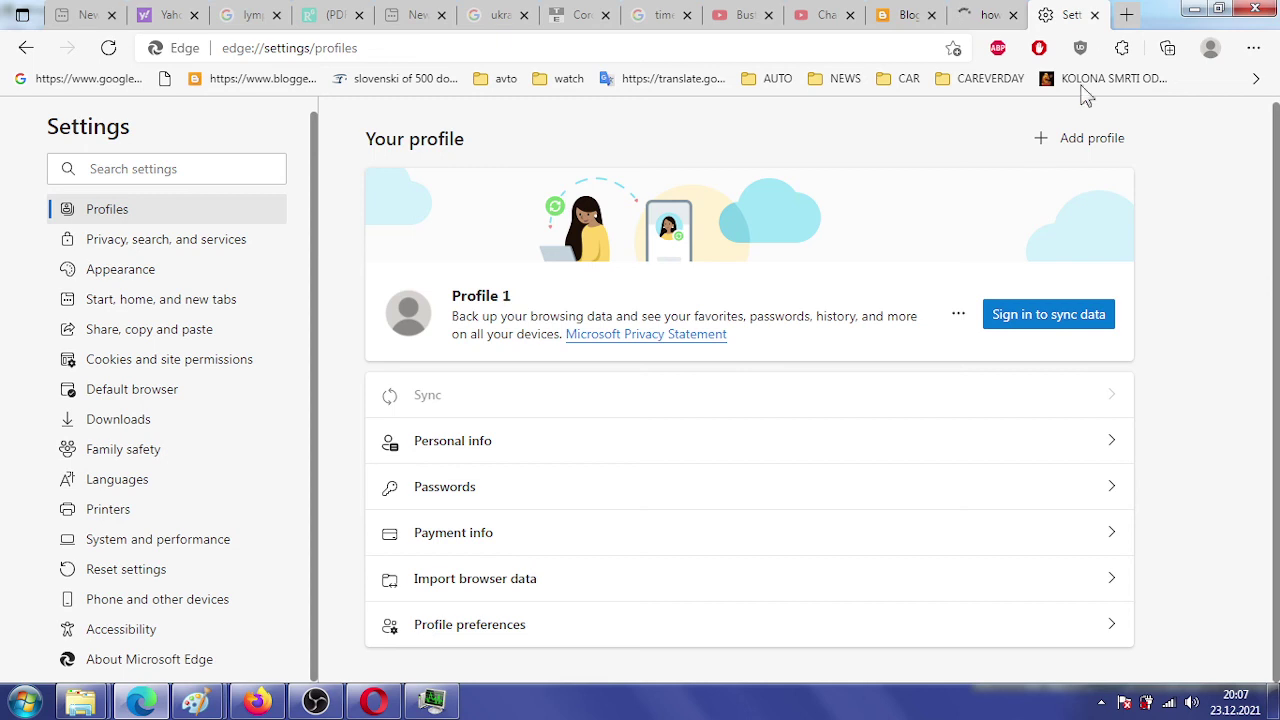
- Open a new tab and try to load the Google bookmark
click(1126, 15)
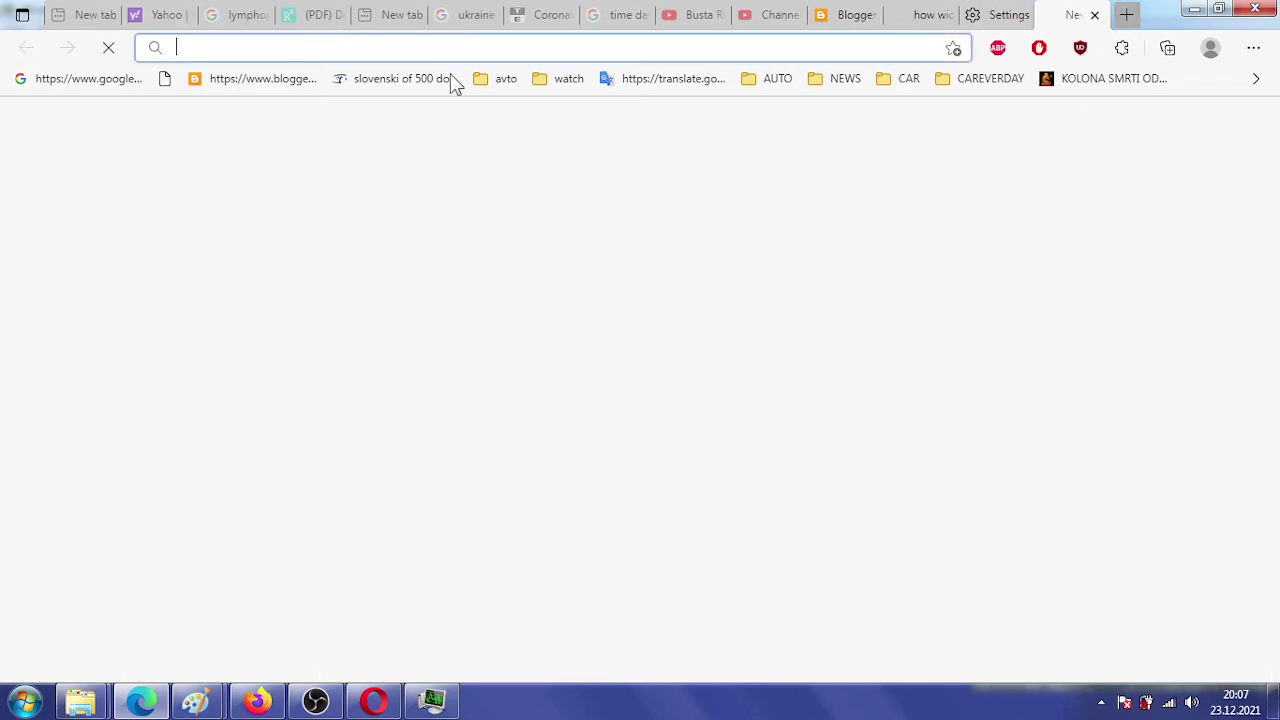
click(68, 82)
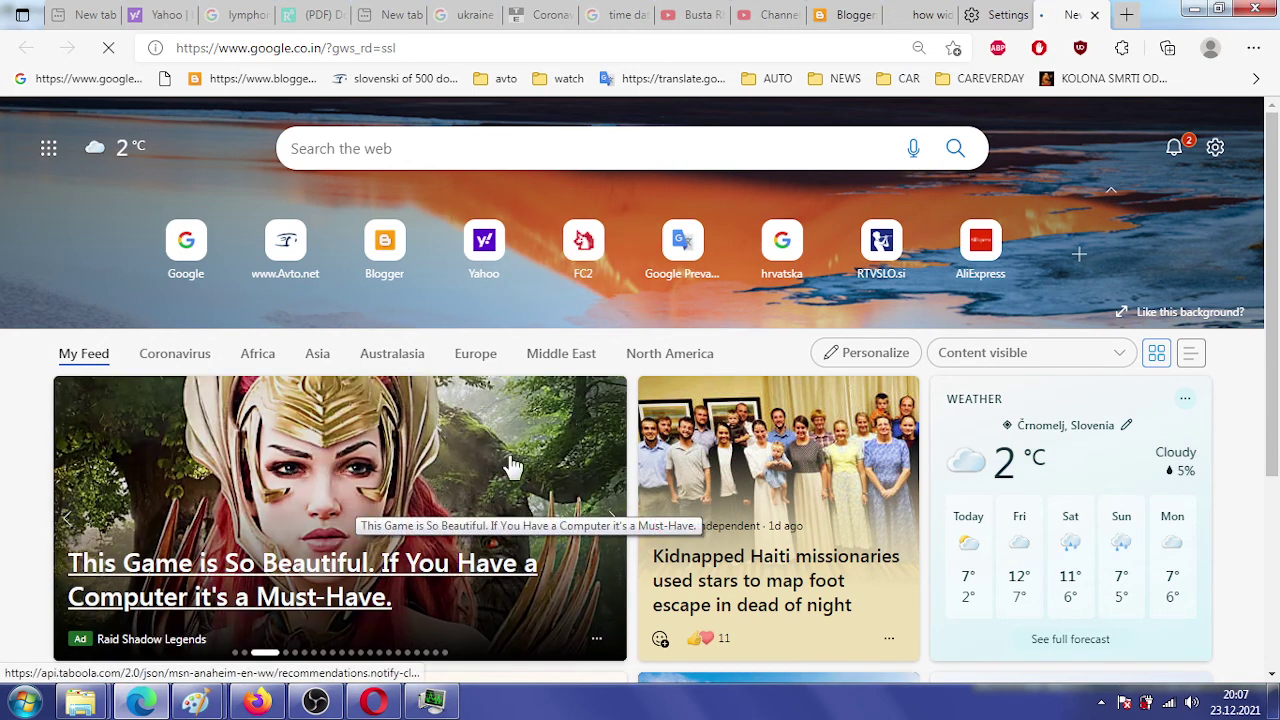
- Browse forward and back through the headline slides in the new tab page's news feed
click(613, 522)
click(613, 522)
click(613, 522)
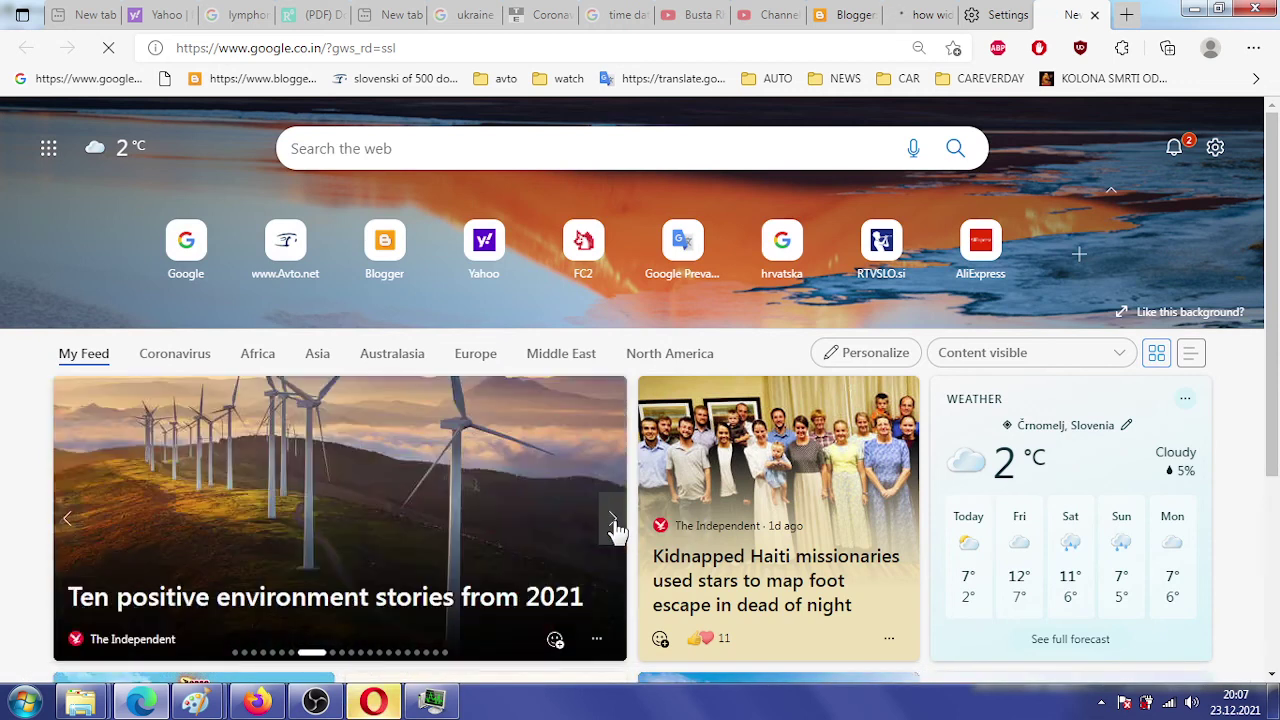
click(613, 522)
click(613, 522)
click(613, 522)
click(613, 522)
click(613, 522)
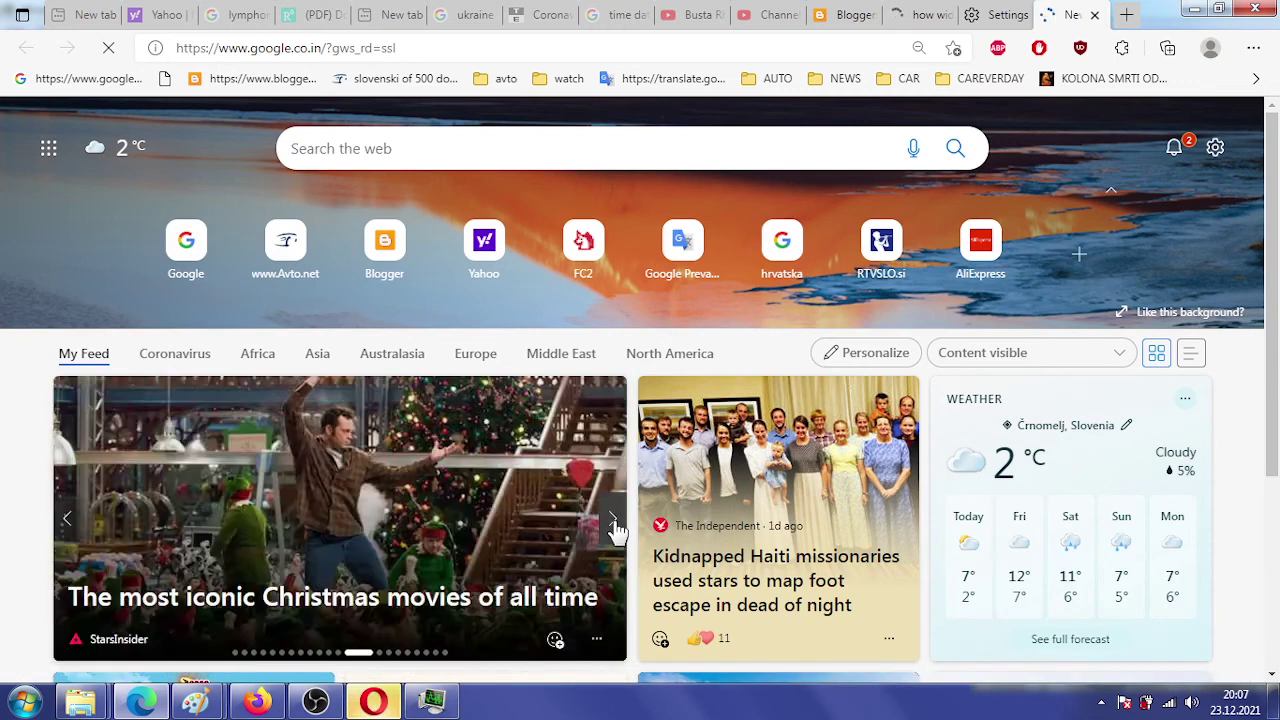
click(613, 522)
click(613, 522)
click(613, 522)
click(613, 522)
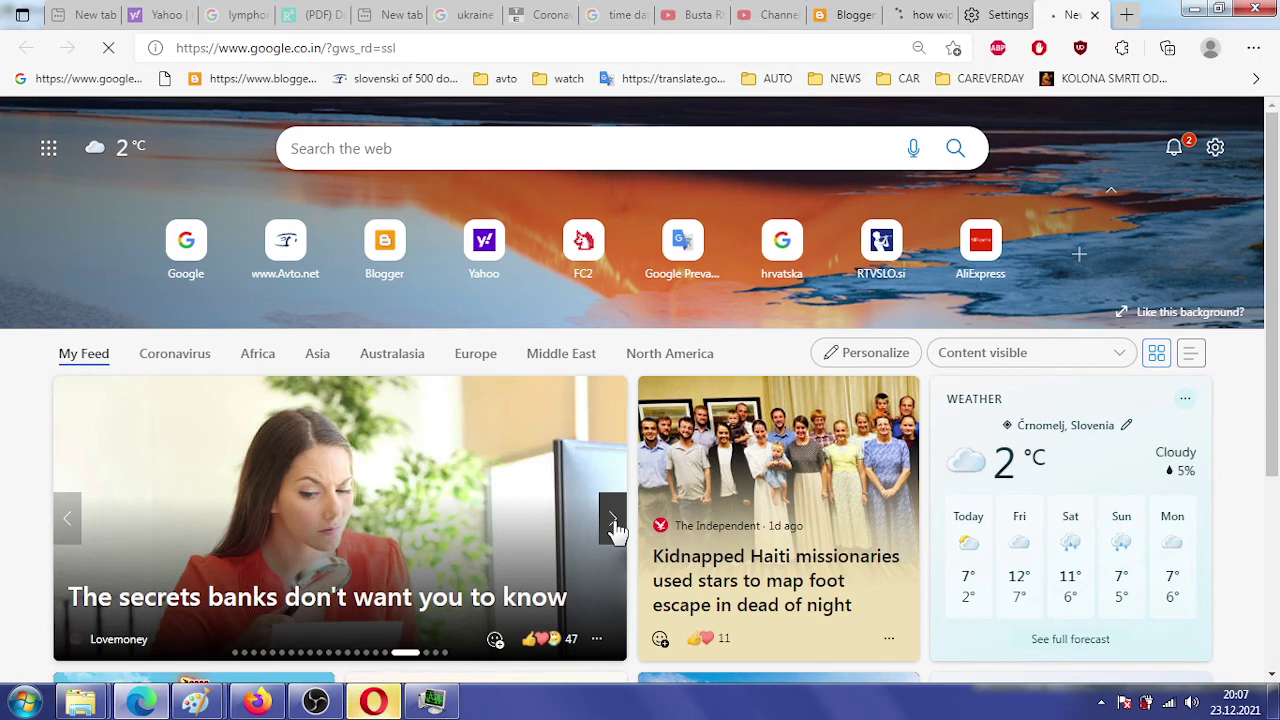
click(66, 517)
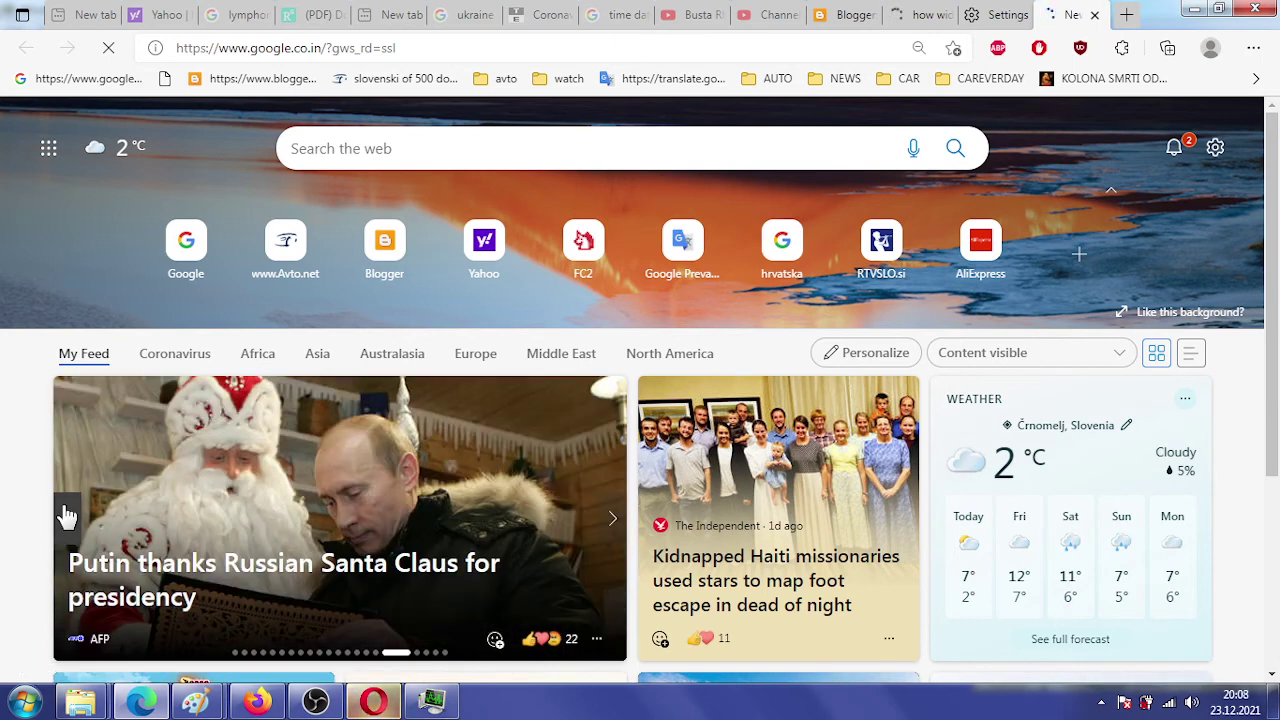
click(66, 517)
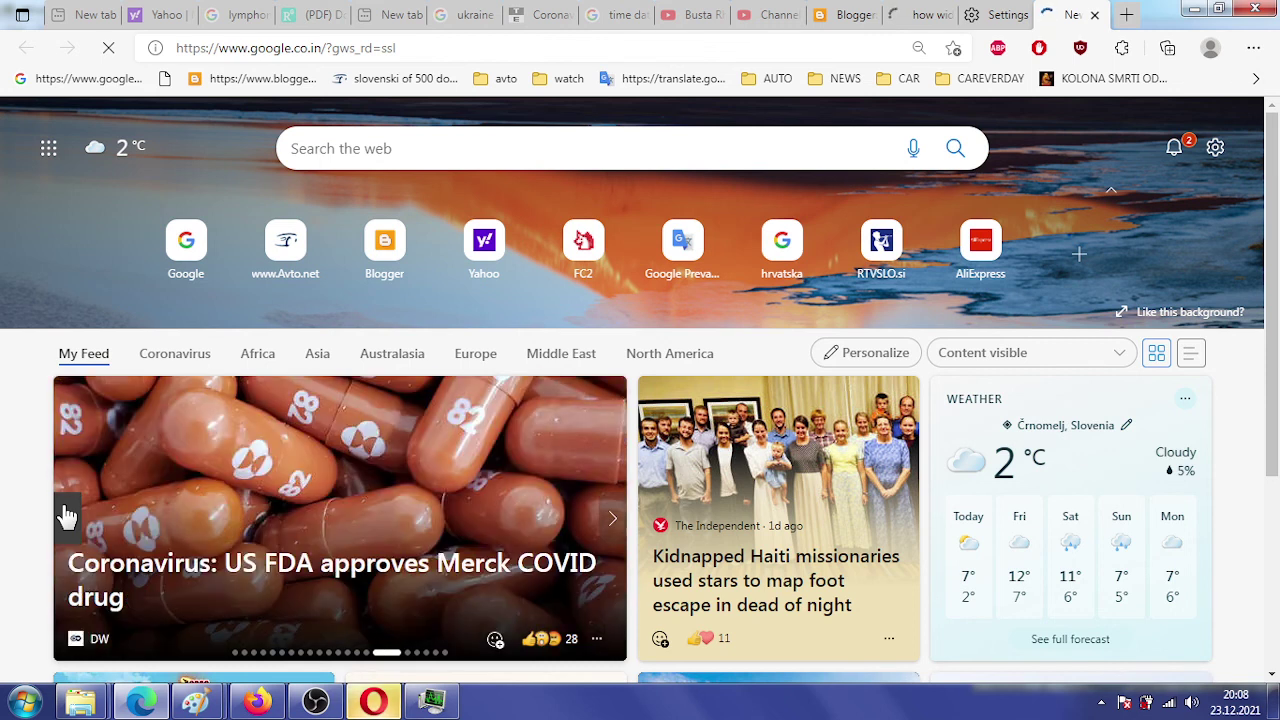
click(66, 517)
click(66, 517)
click(66, 517)
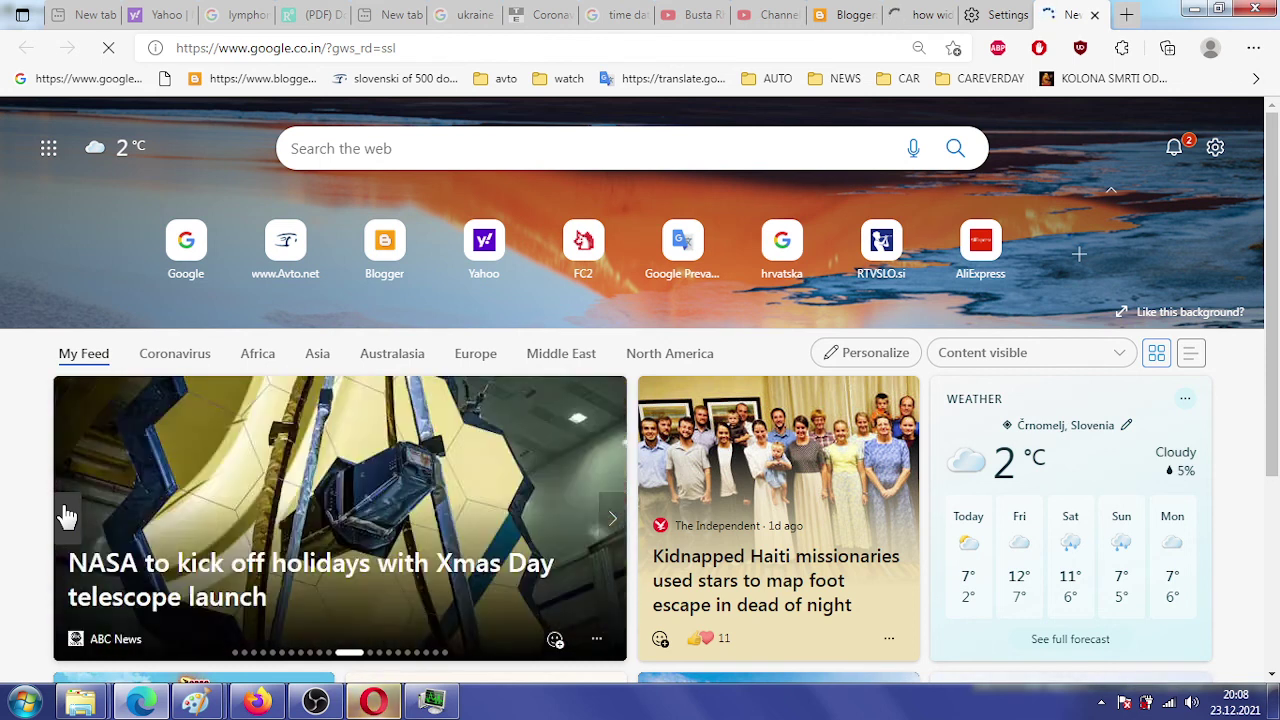
click(66, 517)
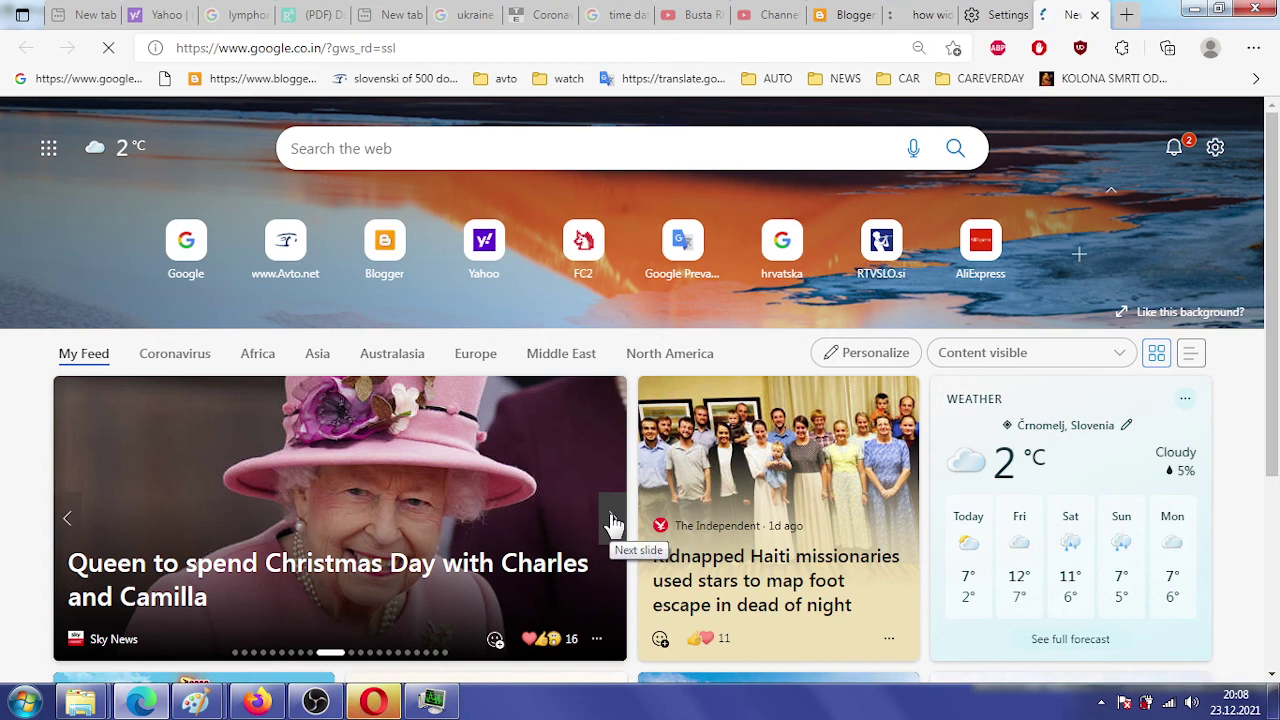
- Try to load the Google bookmark in another new tab and reduce the browser window from full screen
click(1126, 16)
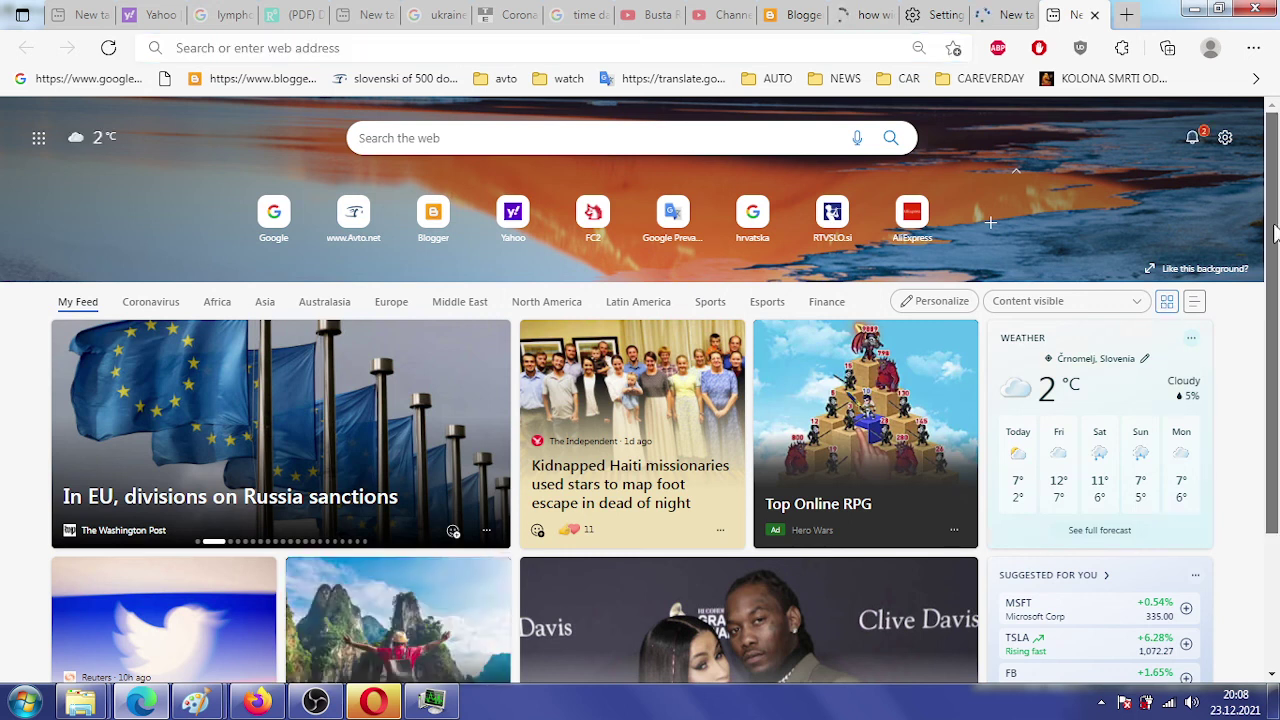
drag(1278, 255, 1272, 415)
drag(1272, 327, 1271, 209)
click(90, 84)
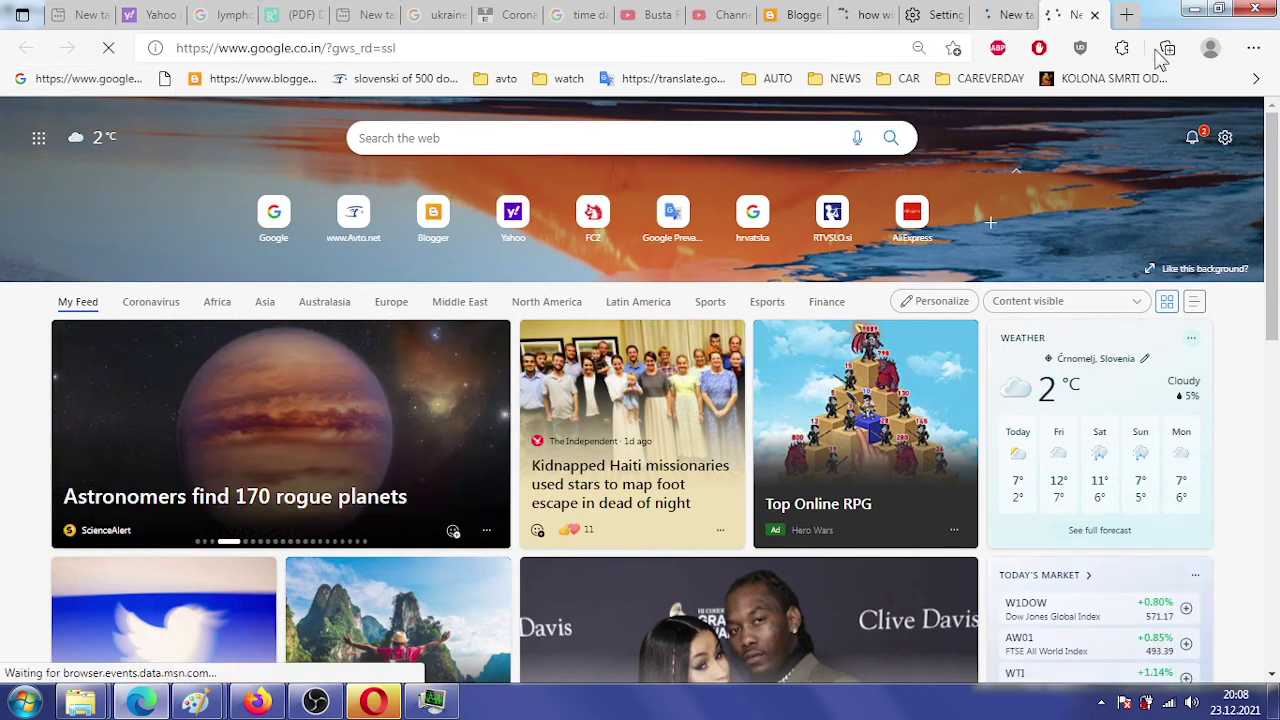
click(1219, 10)
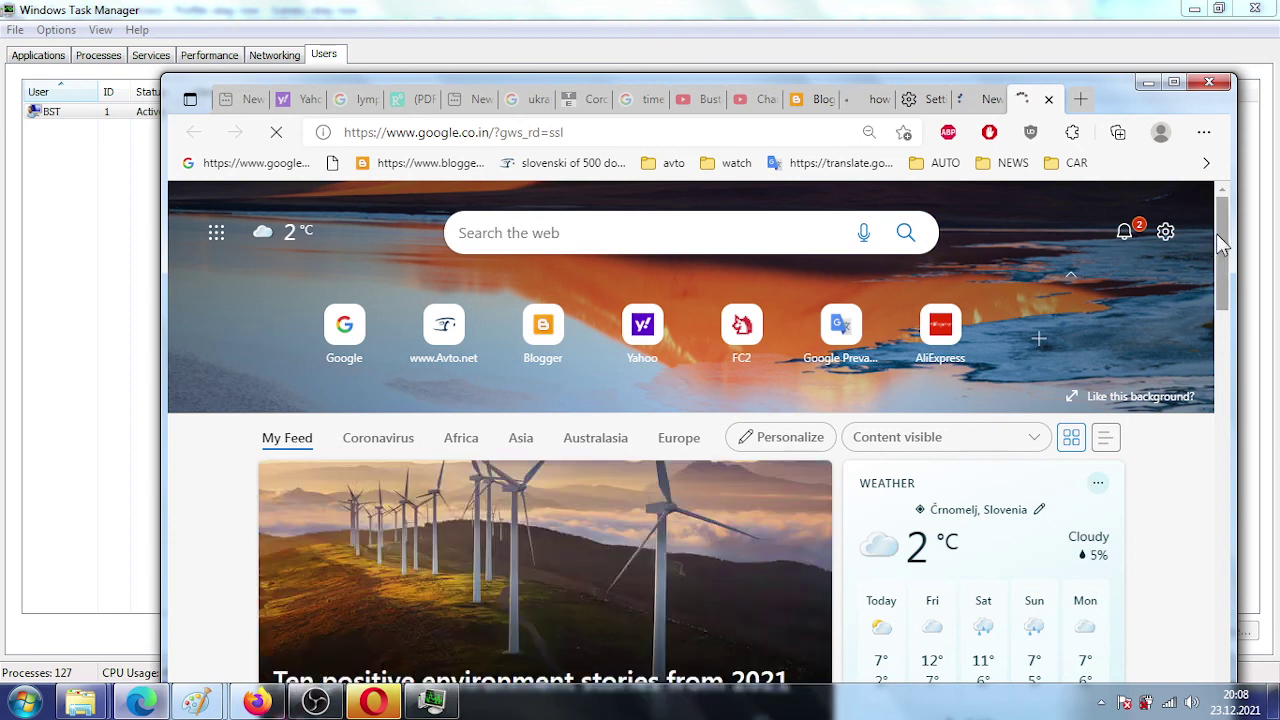
mouse_move(1217, 236)
mouse_down()
mouse_move(1219, 270)
mouse_move(1218, 259)
mouse_up()
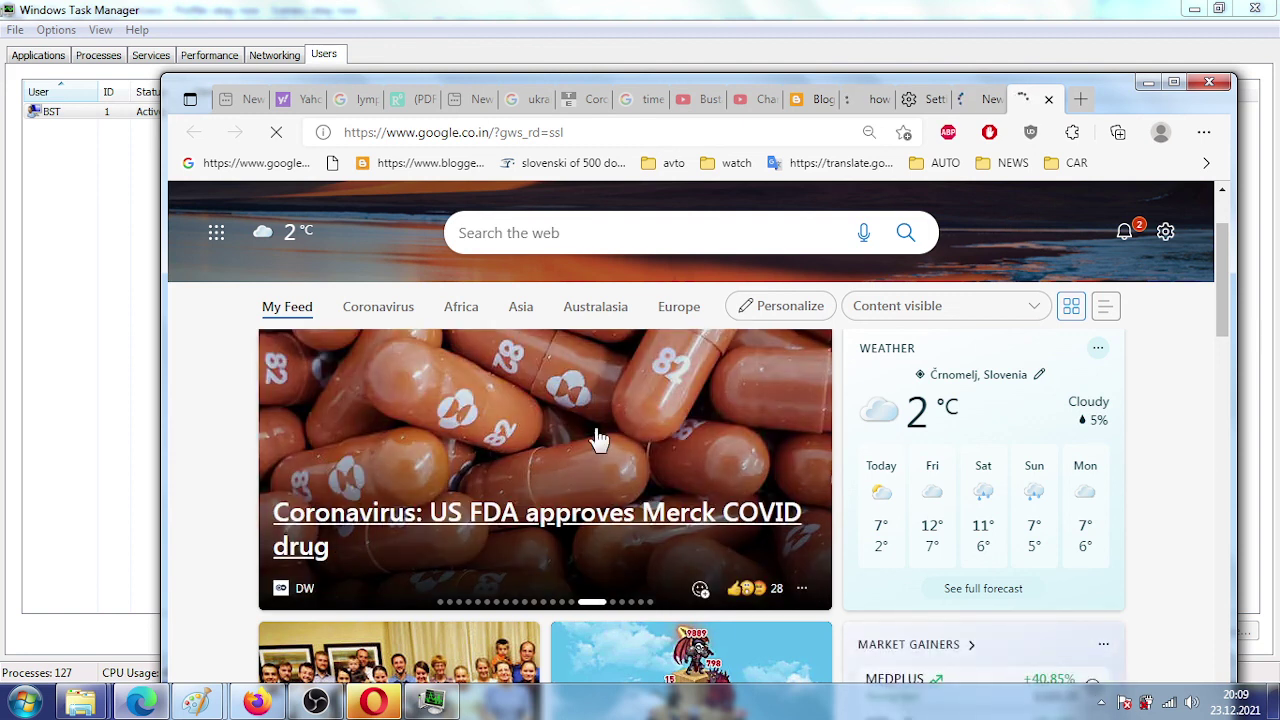
- Switch to Firefox and open the spyware article linked from the Pegasus page on Wikipedia
click(256, 702)
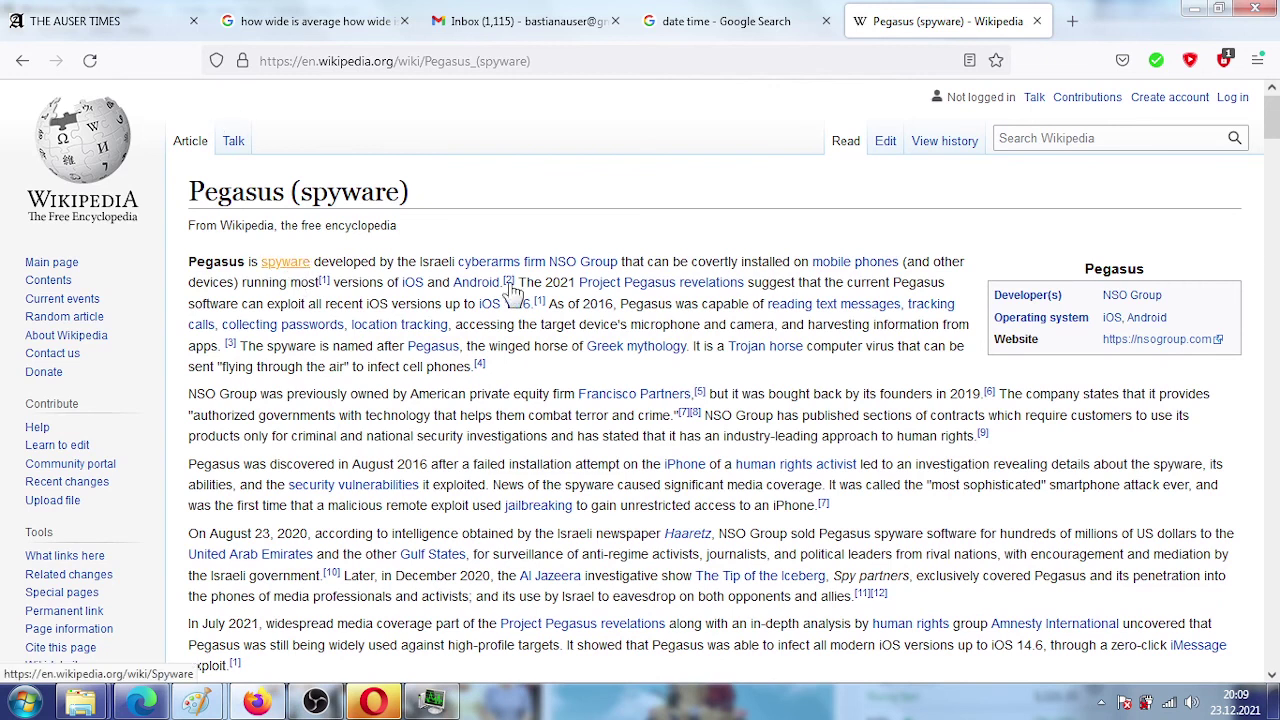
click(285, 262)
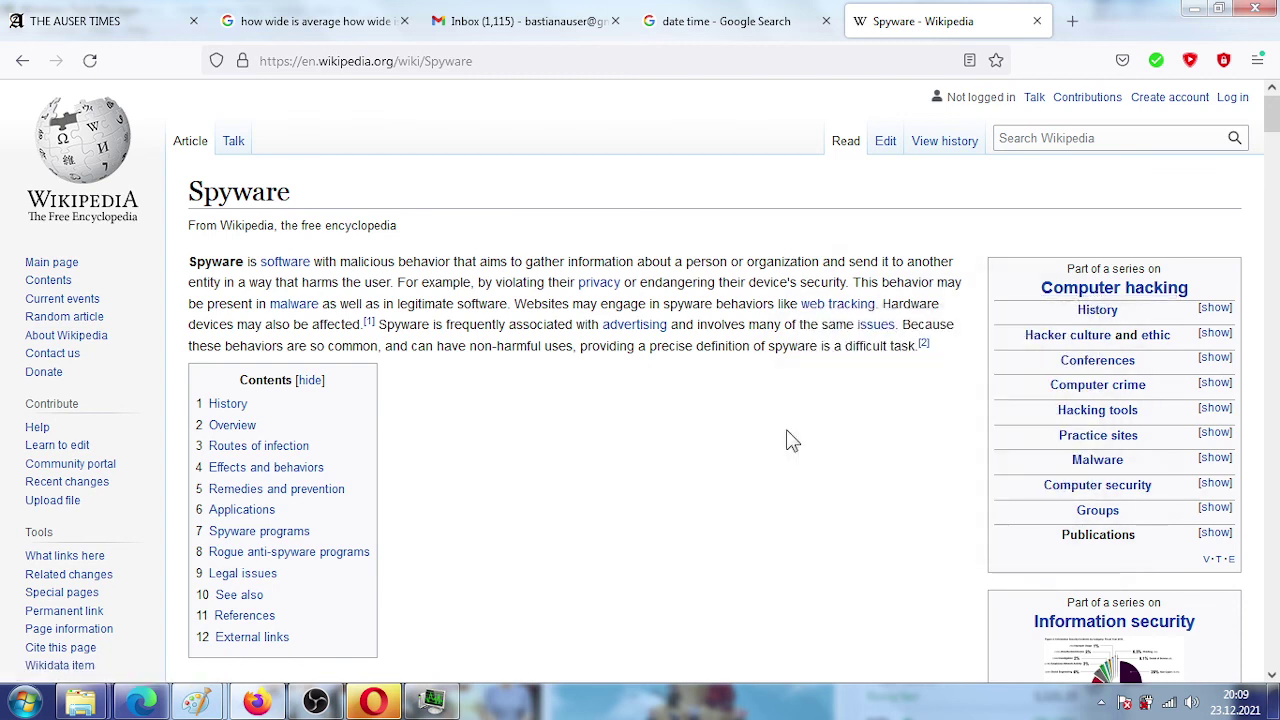
- Open the computer hacking article from the Wikipedia spyware page, and switch to Edge to check its two loading new tabs
click(1066, 289)
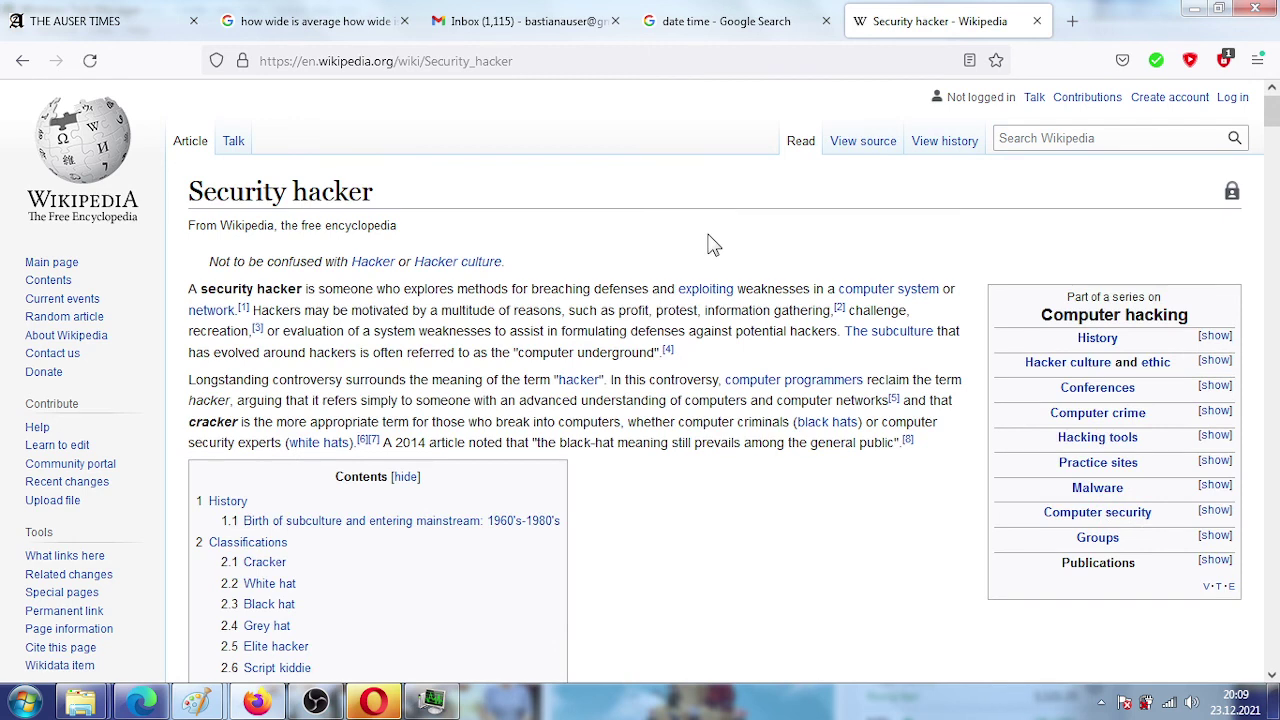
click(141, 700)
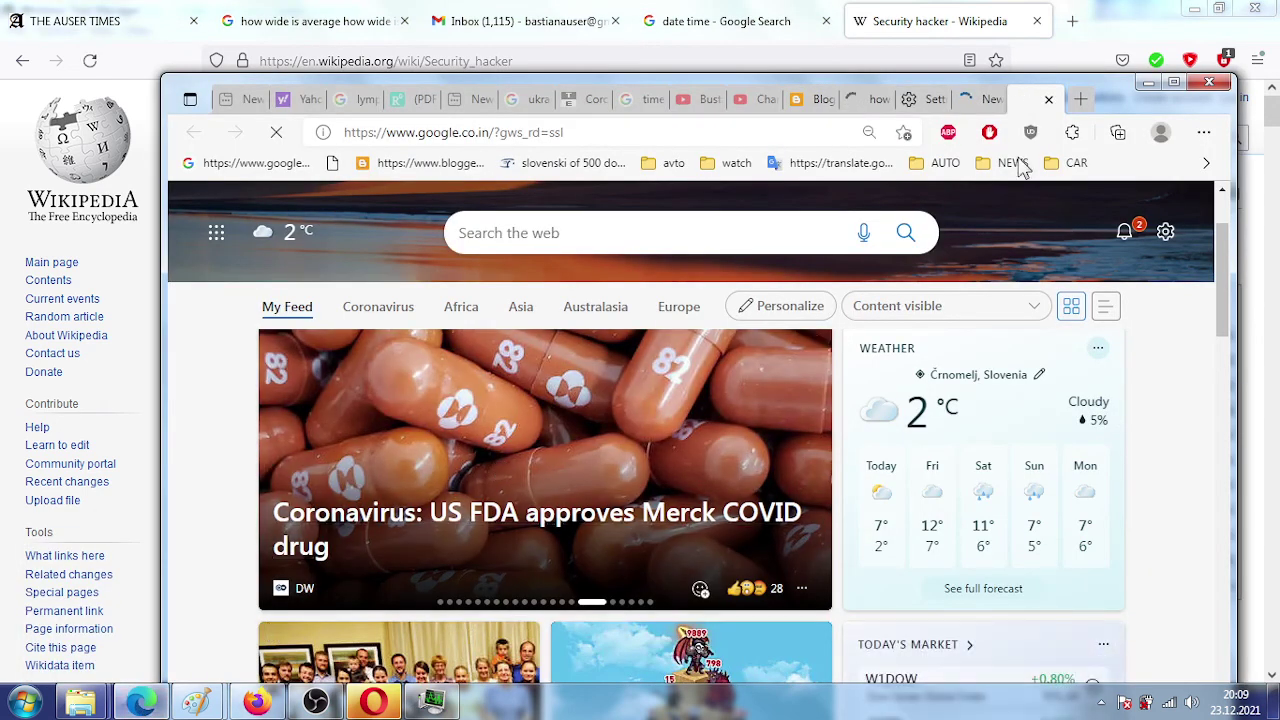
click(980, 110)
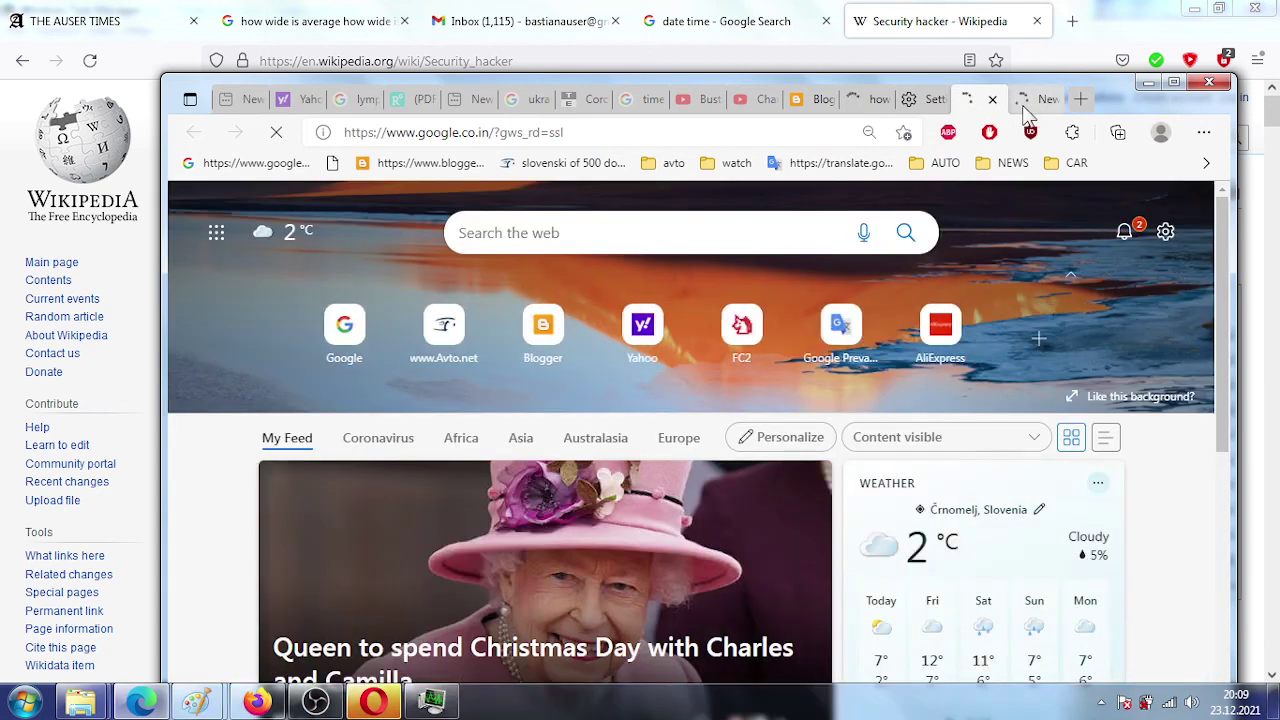
click(1025, 115)
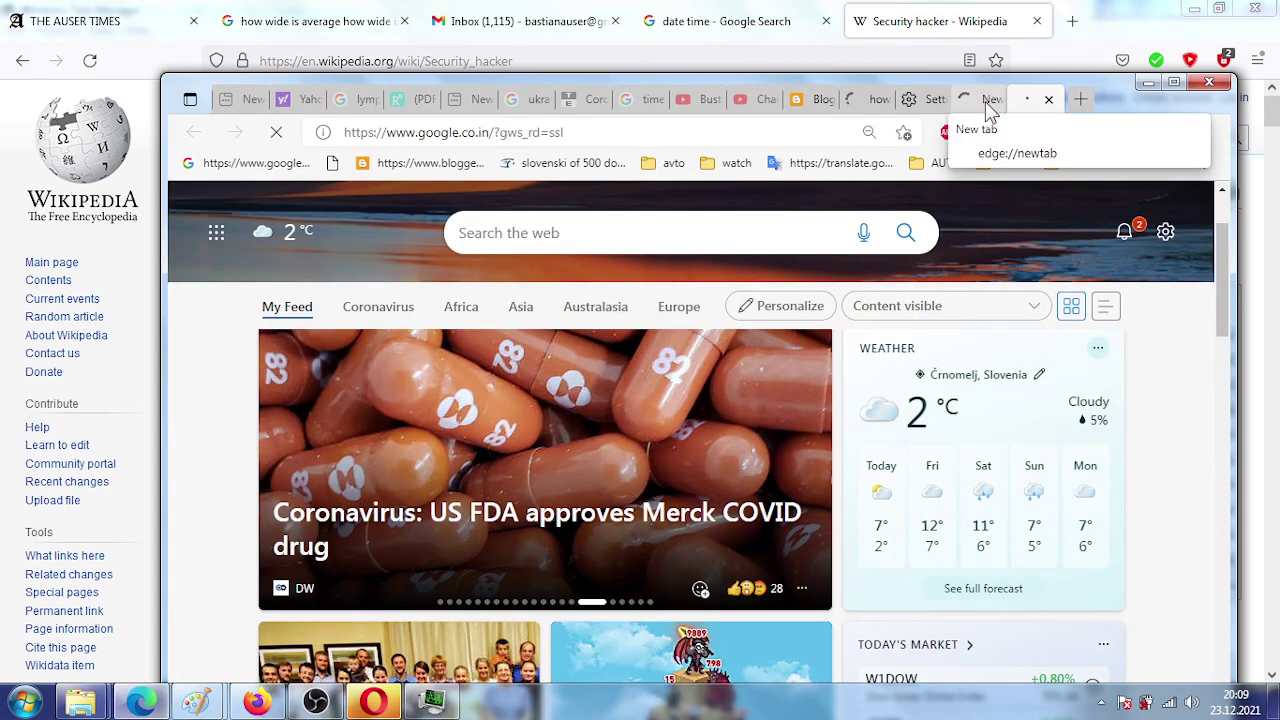
click(985, 101)
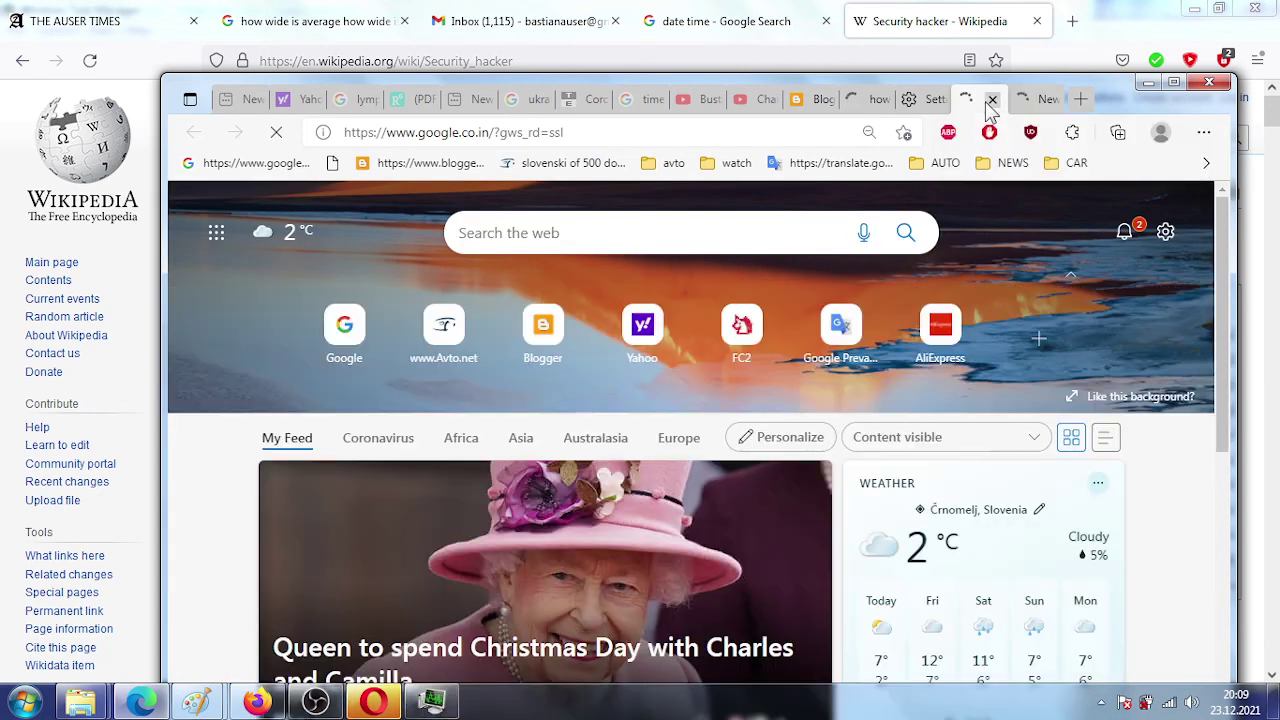
click(1025, 101)
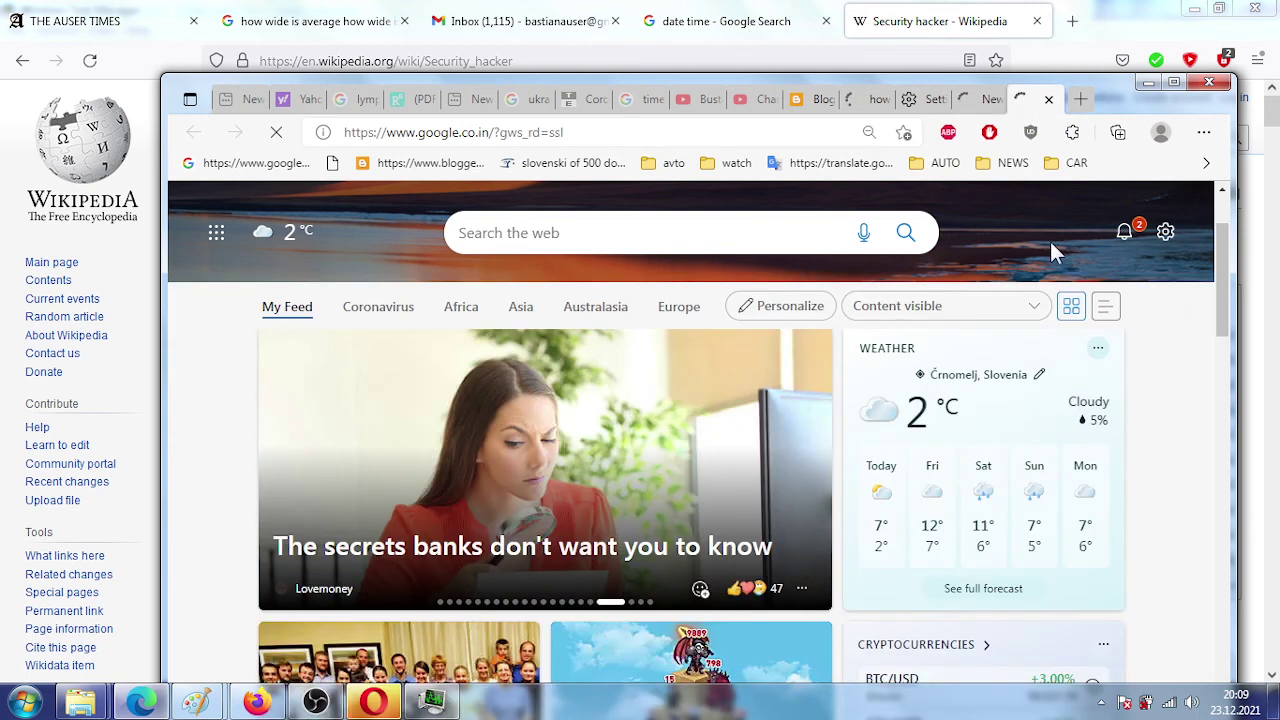
- Open another new tab and try to load Google from the bookmark and from the quick link
click(1078, 98)
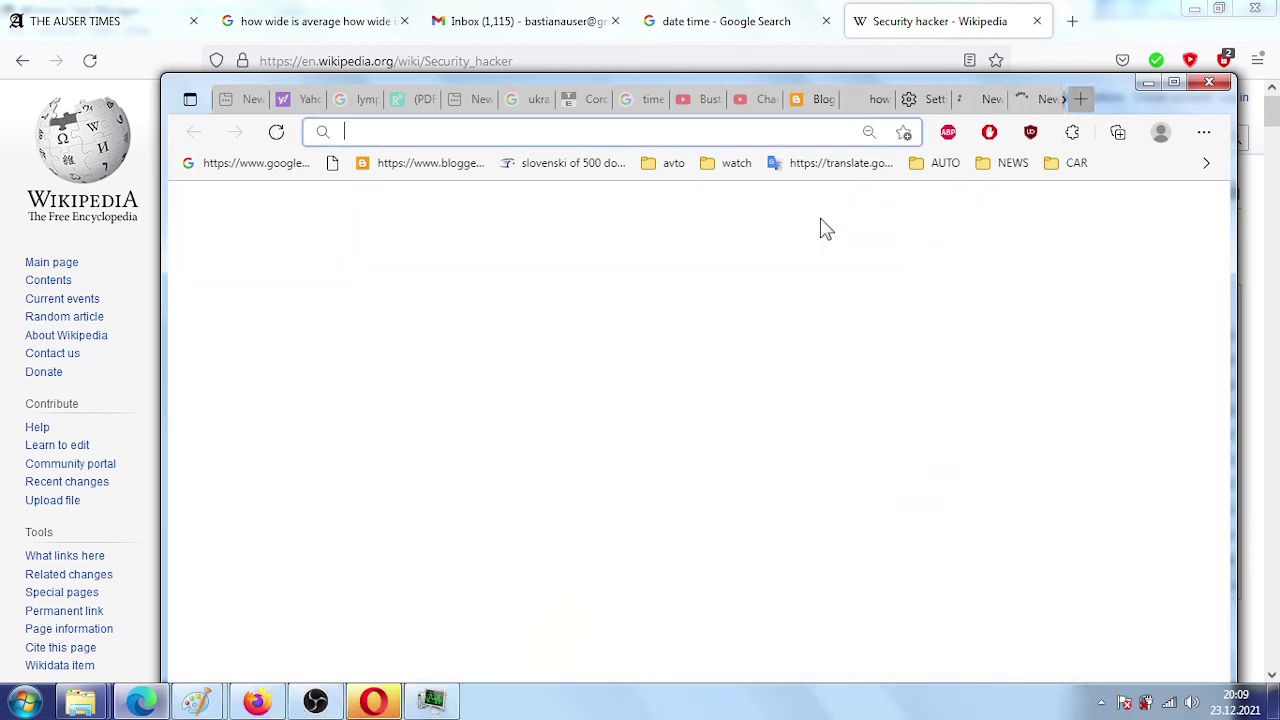
click(219, 173)
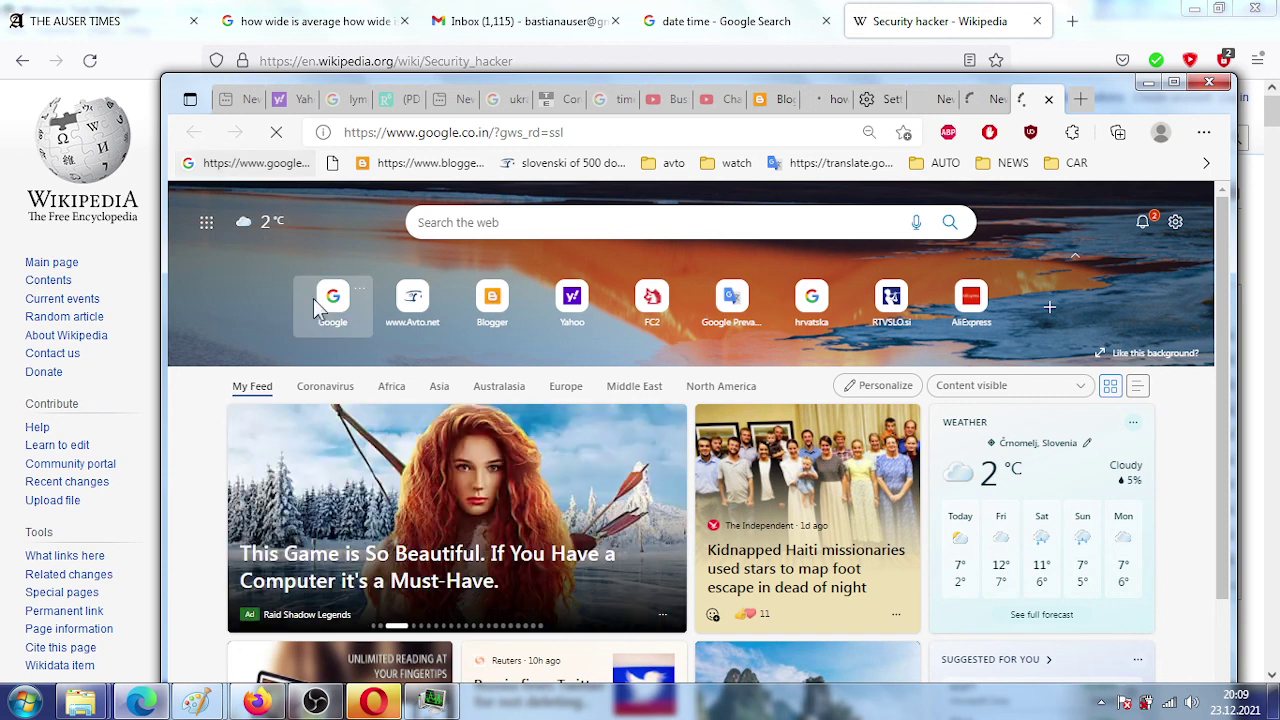
click(334, 300)
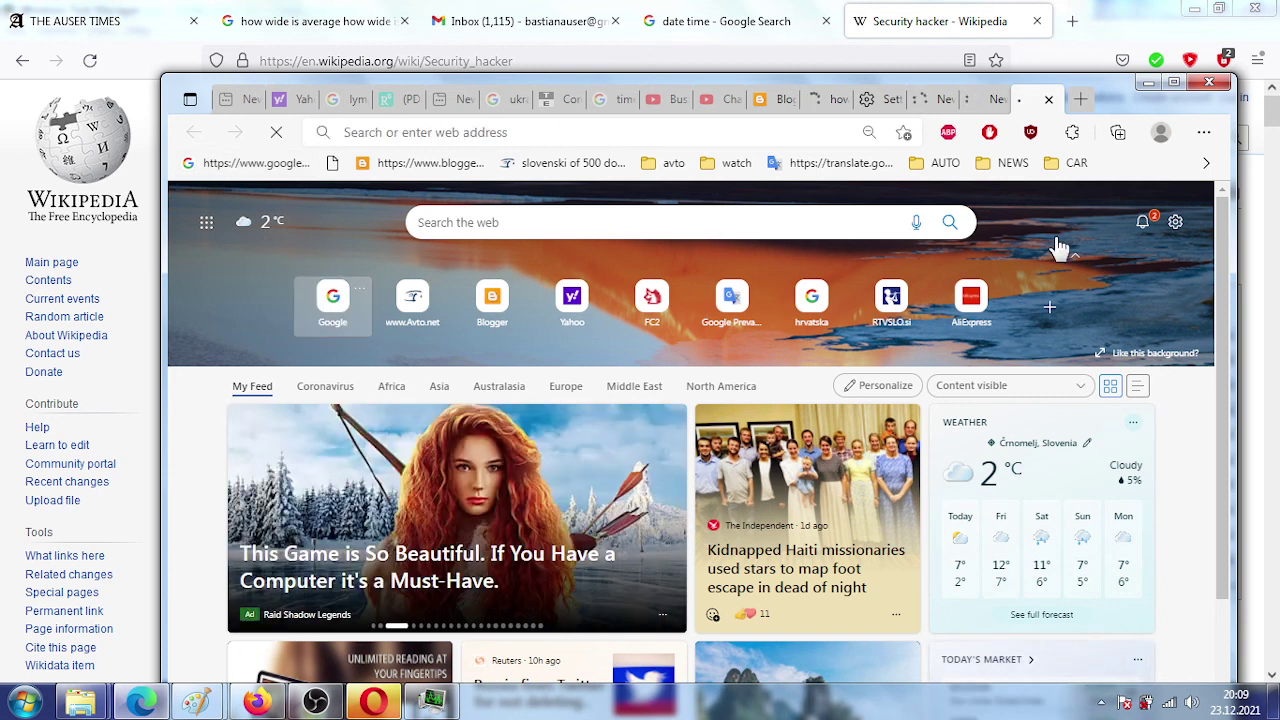
- Find "pass" in the browser settings to review the saved passwords list, and try to load the Google bookmark from that tab
click(1204, 132)
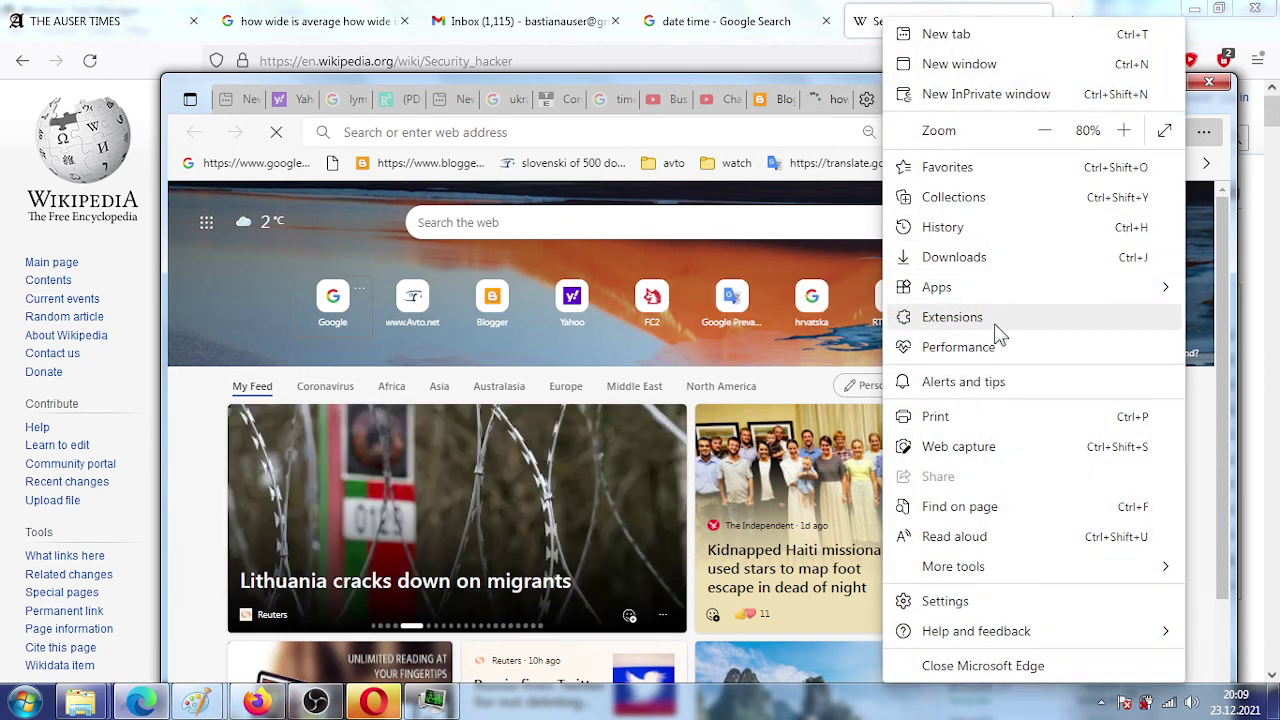
click(965, 605)
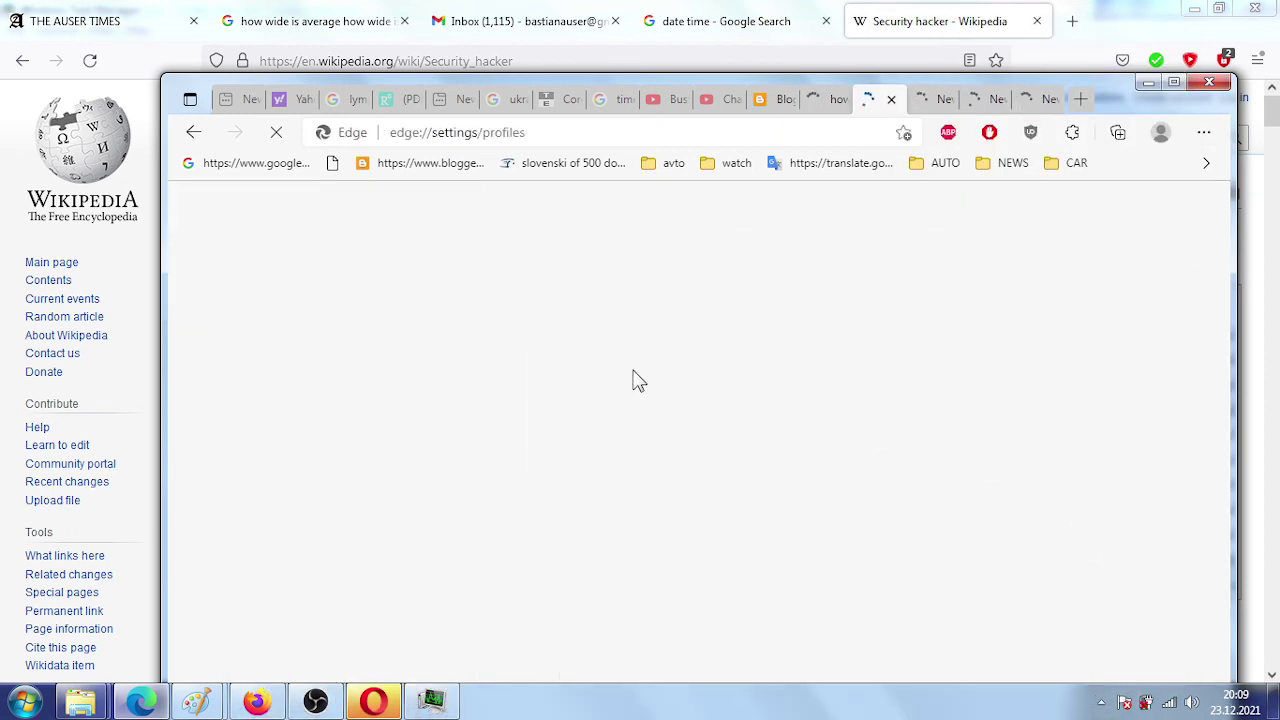
key(ctrl+f)
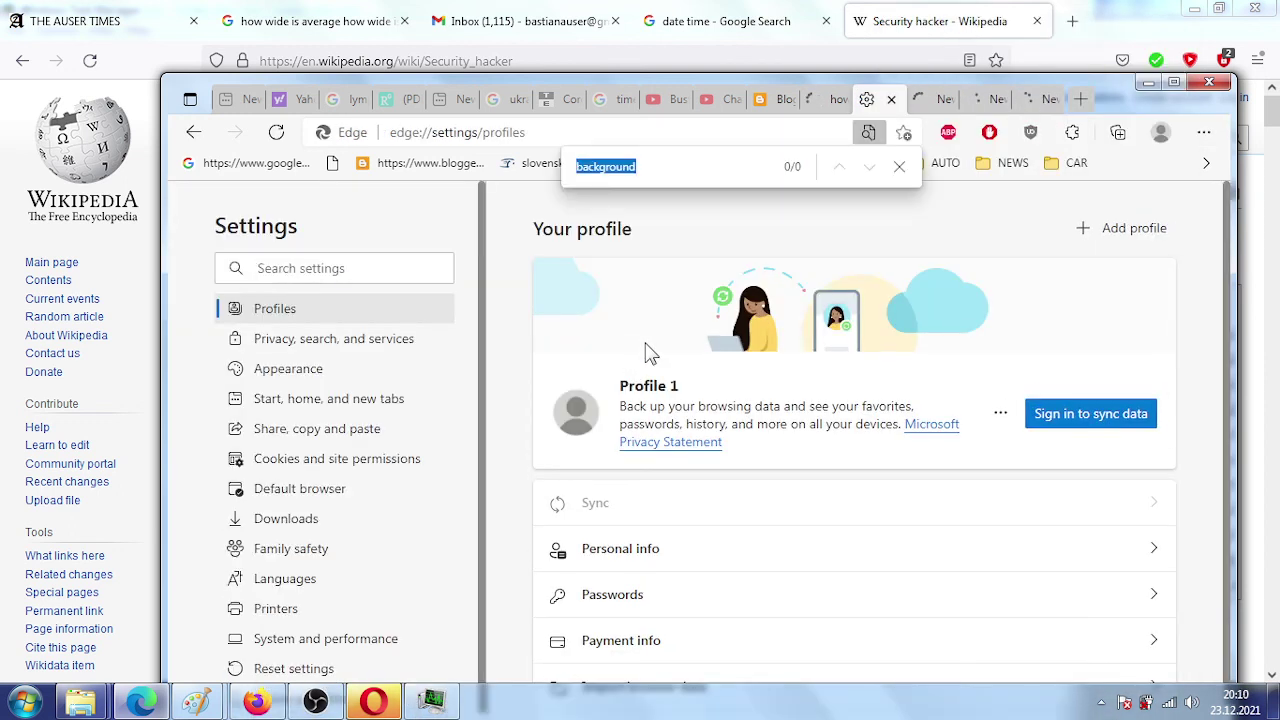
text(pass)
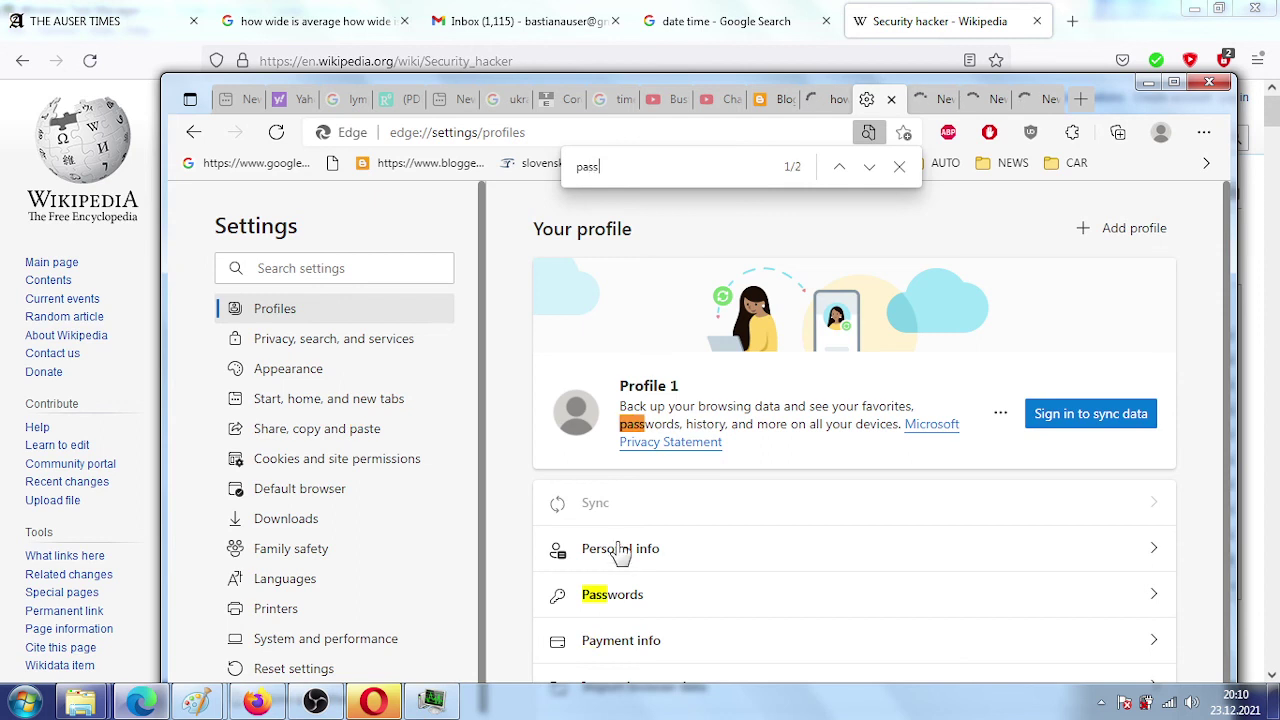
click(612, 598)
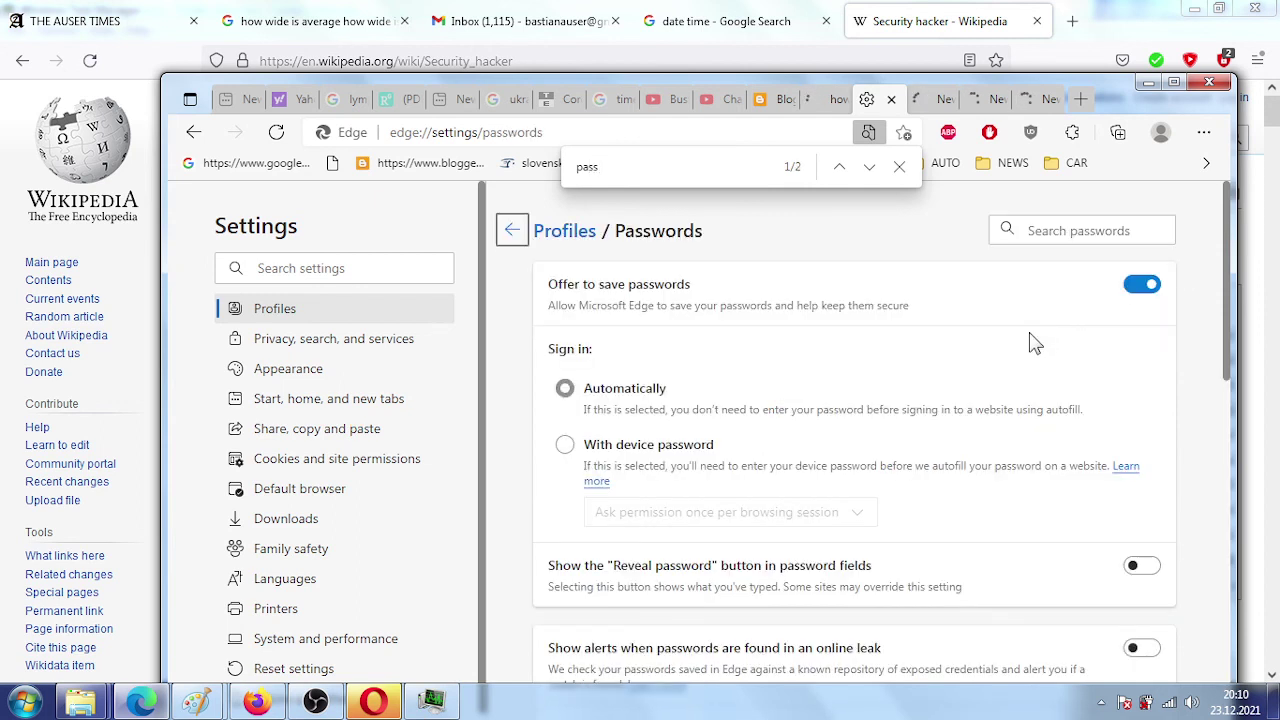
drag(1226, 258, 1215, 608)
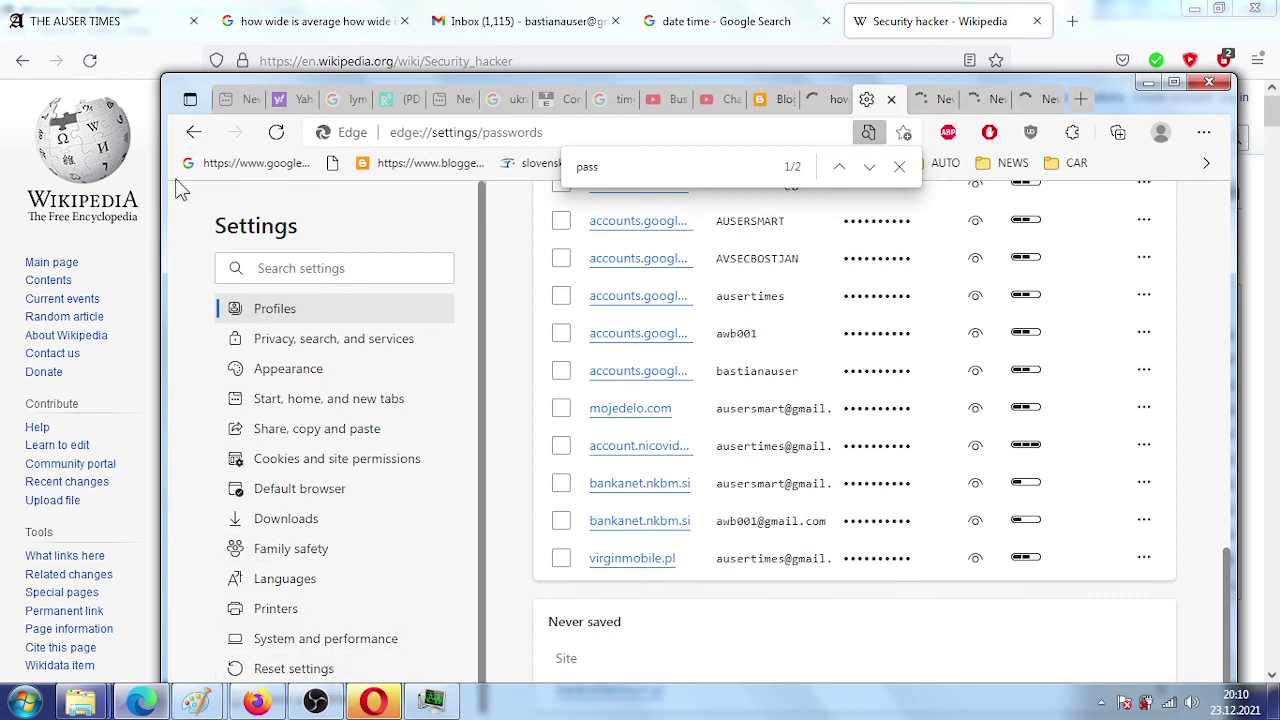
click(235, 166)
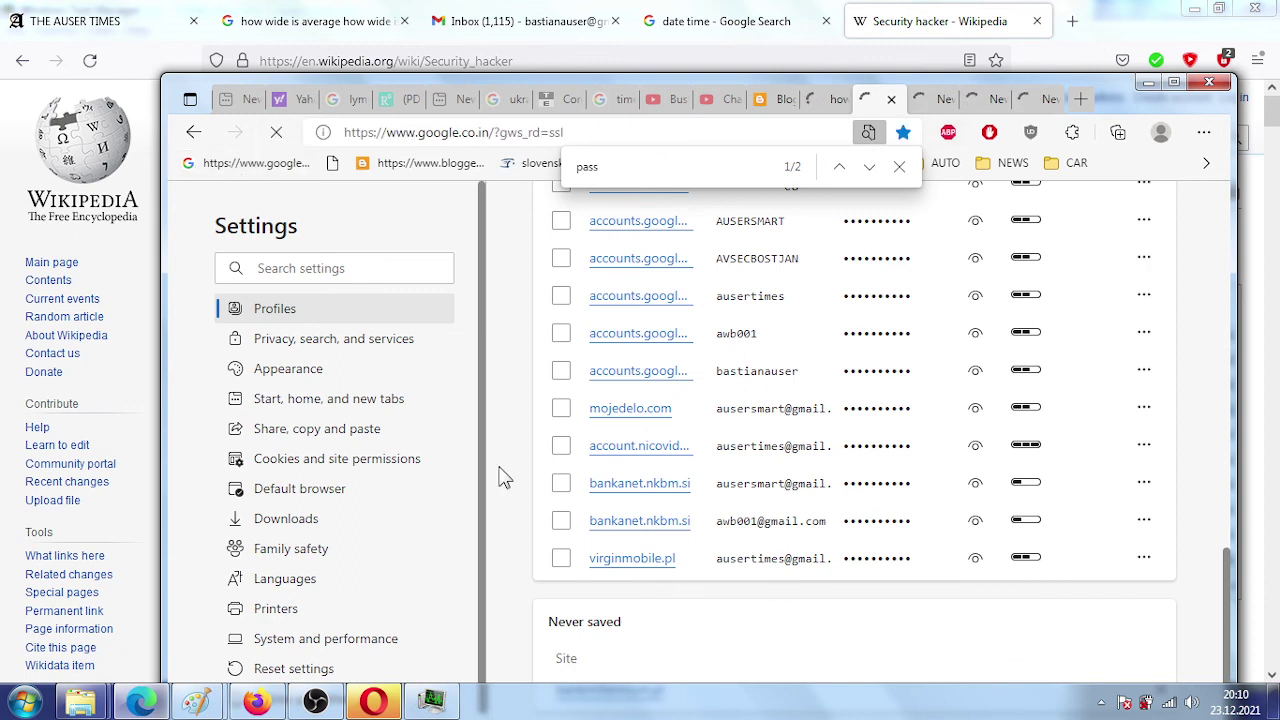
- Switch to Firefox and search for "date time" to check the current date and time, and bring up OBS
click(257, 702)
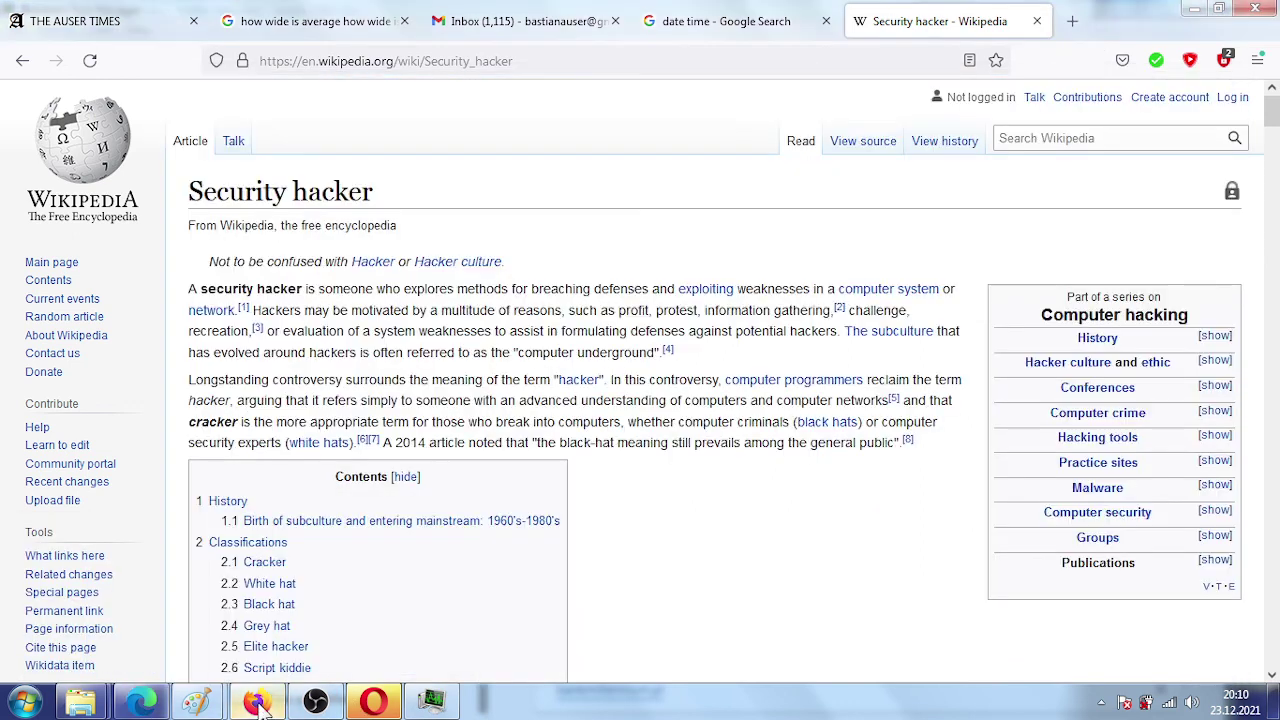
click(283, 63)
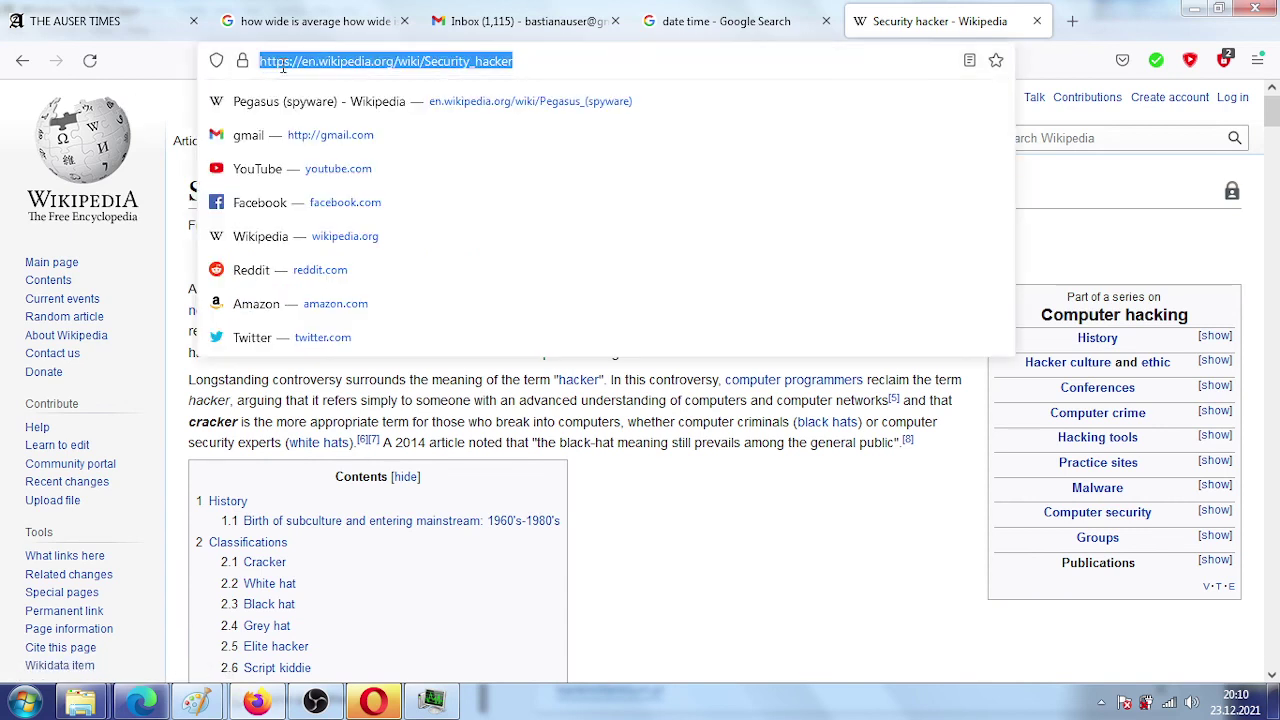
text(date time)
key(Return)
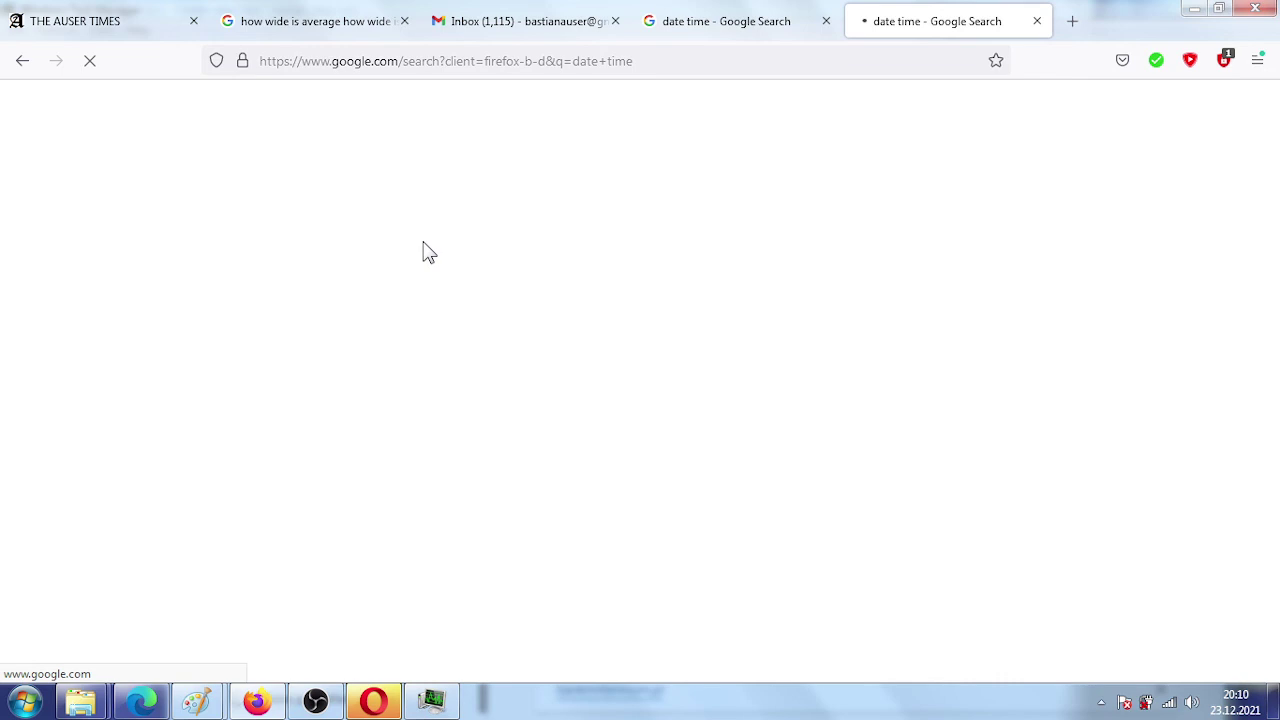
drag(175, 268, 500, 388)
click(1020, 352)
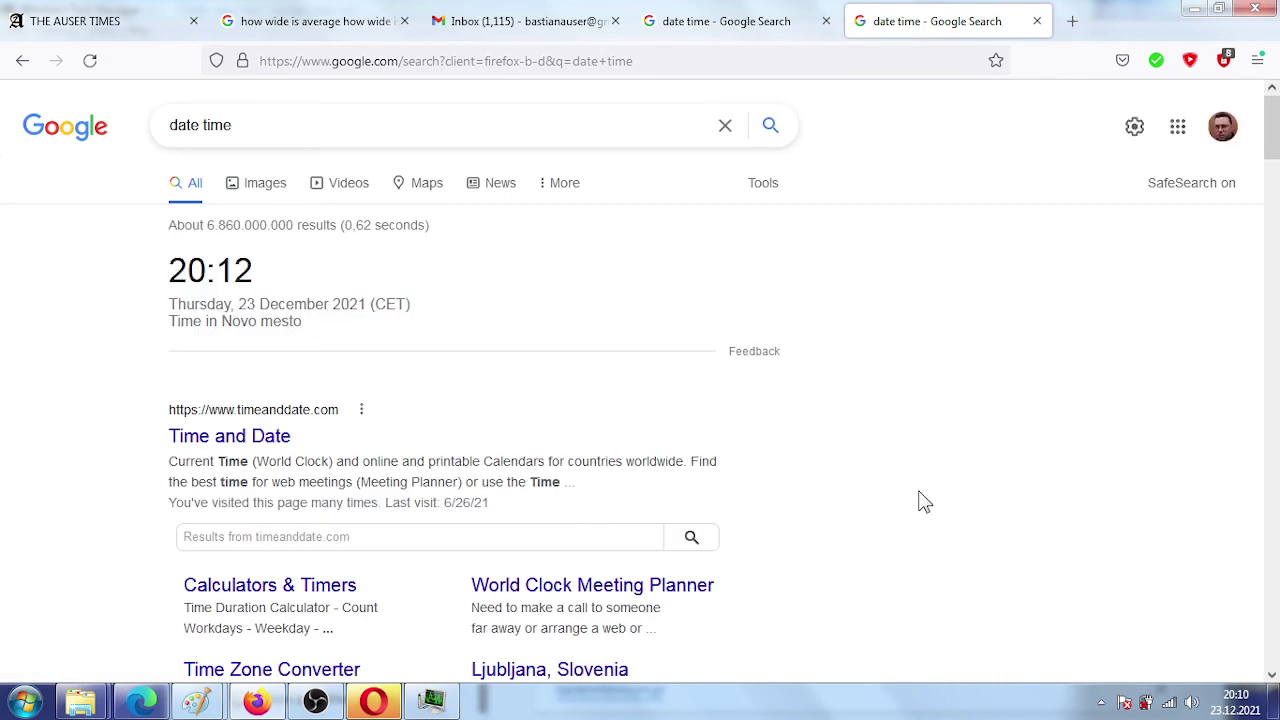
click(316, 701)
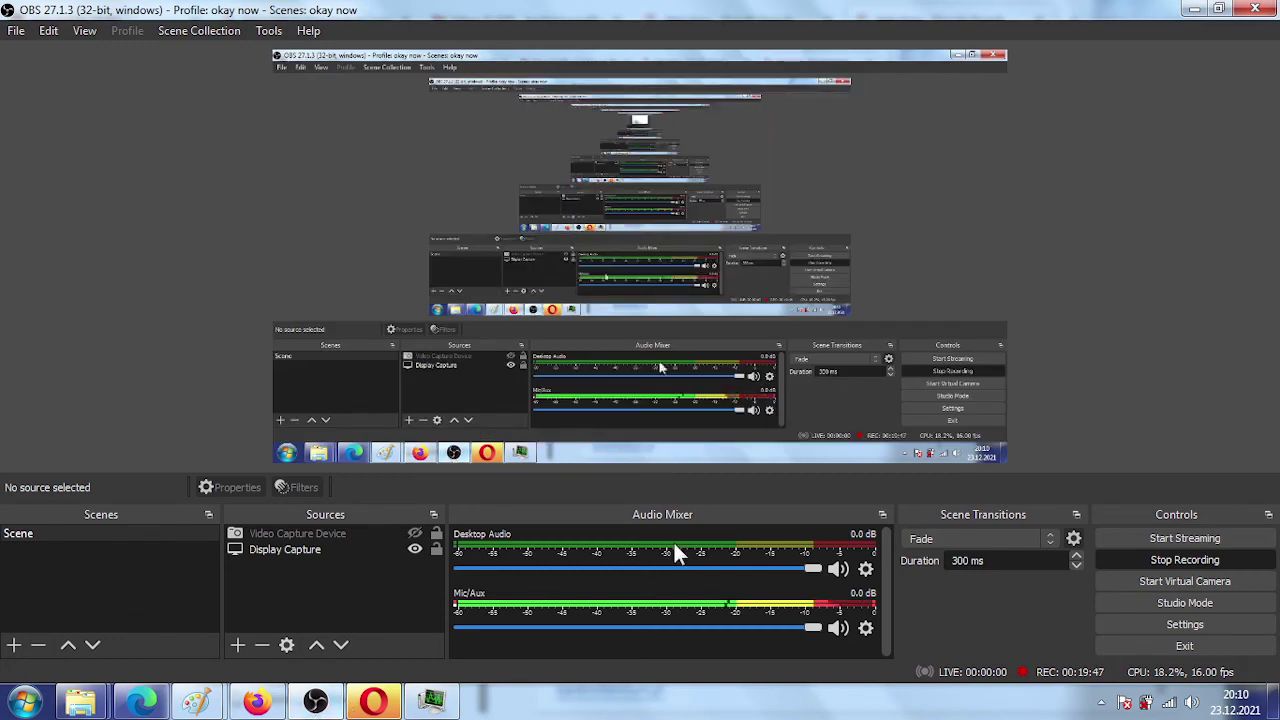